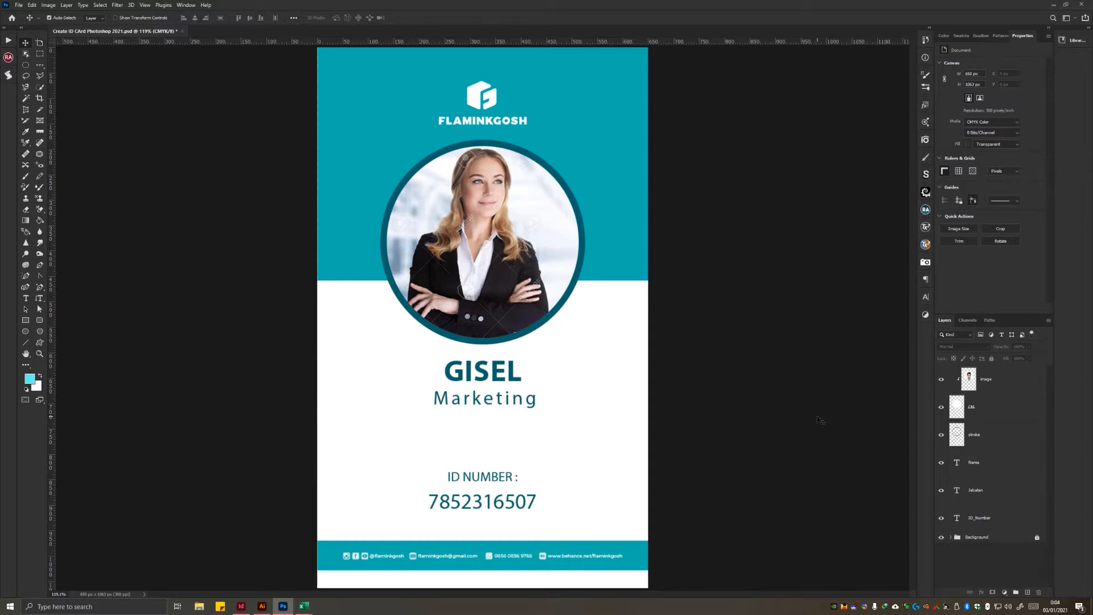
# Step: Switch to Illustrator and examine how the ID card template is organised into the Image, Text and Background layers
pyautogui.click(262, 606)
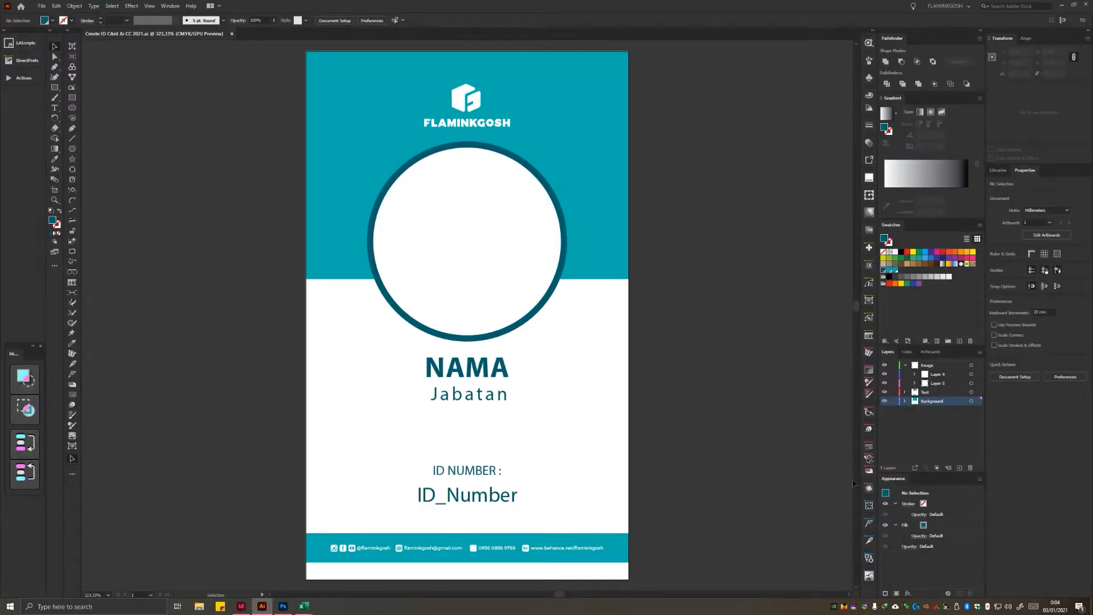
pyautogui.click(907, 428)
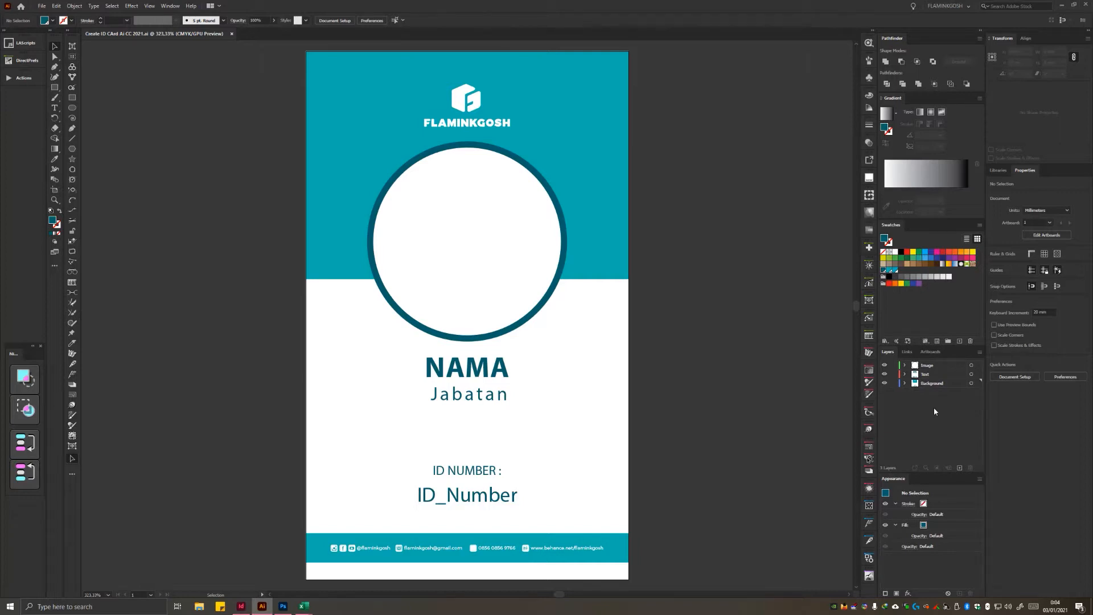
pyautogui.click(499, 446)
pyautogui.click(694, 407)
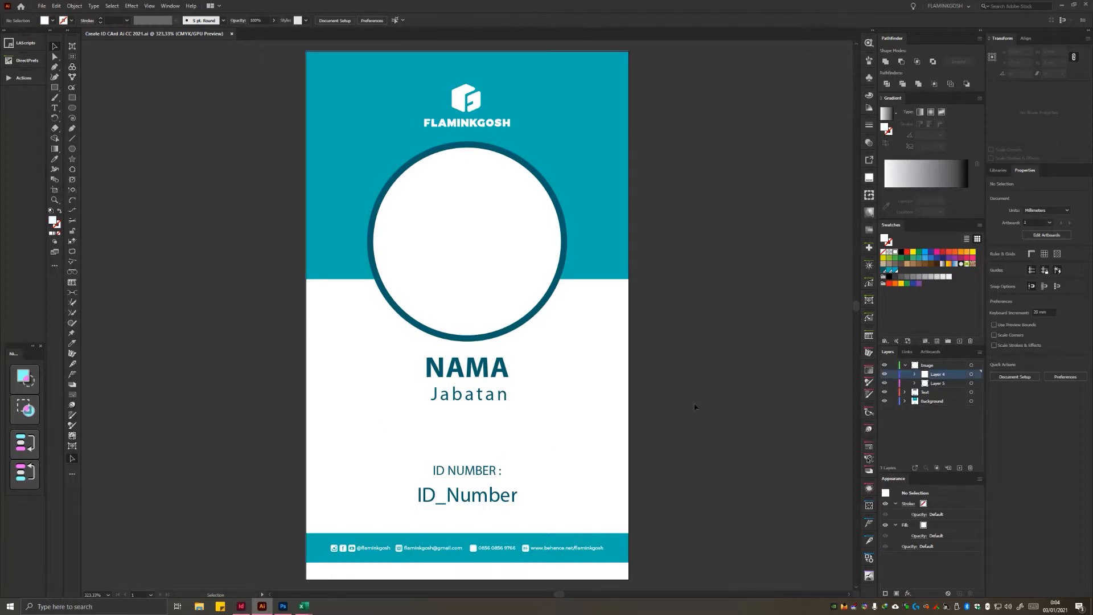
pyautogui.click(914, 425)
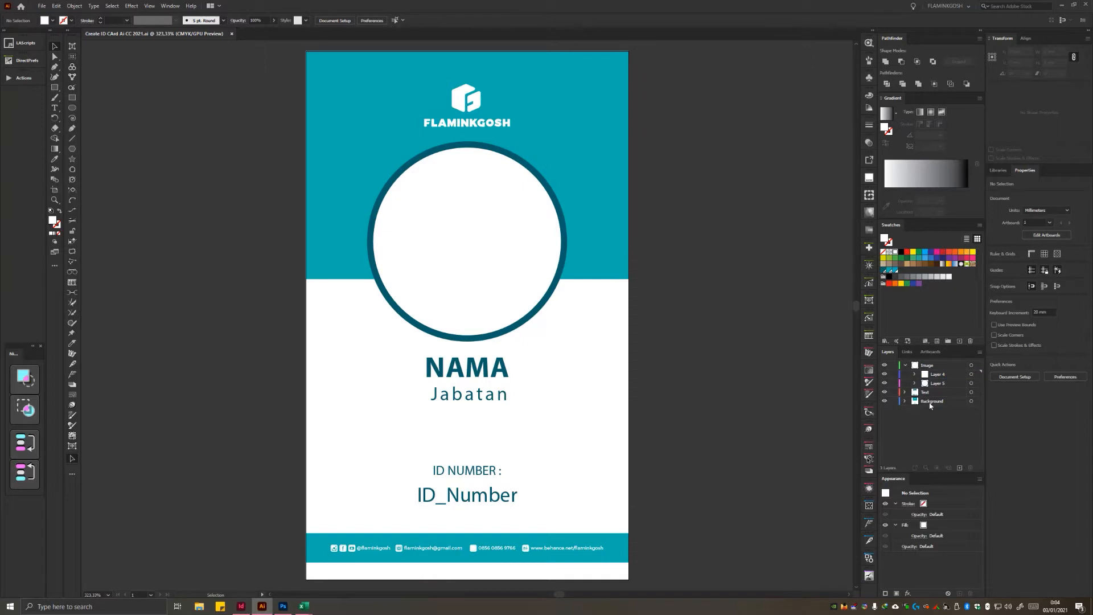
pyautogui.click(905, 366)
pyautogui.click(928, 384)
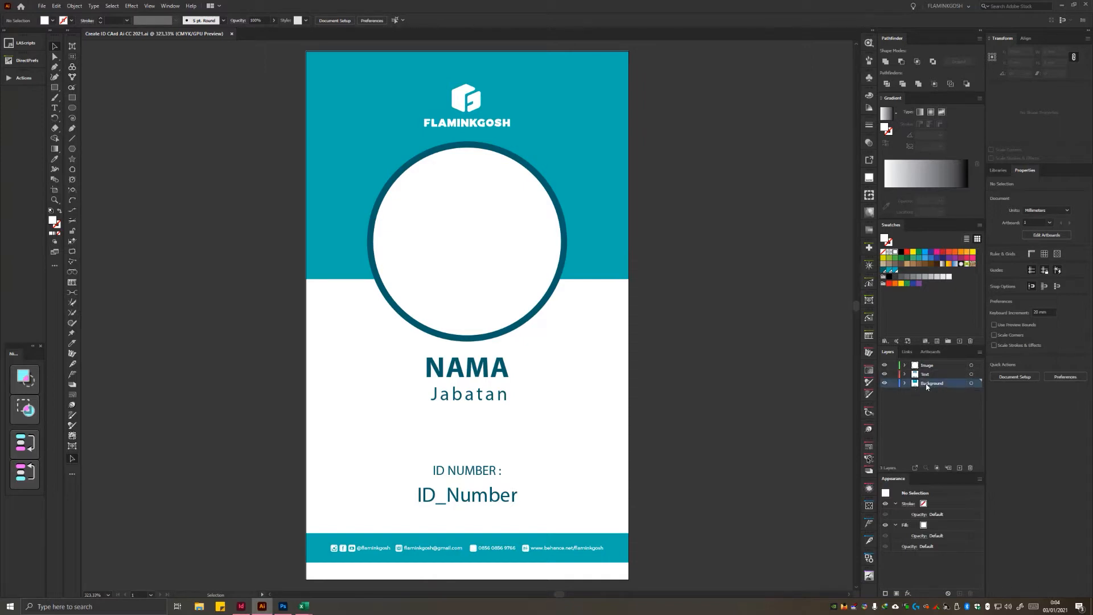
pyautogui.click(931, 376)
pyautogui.click(938, 366)
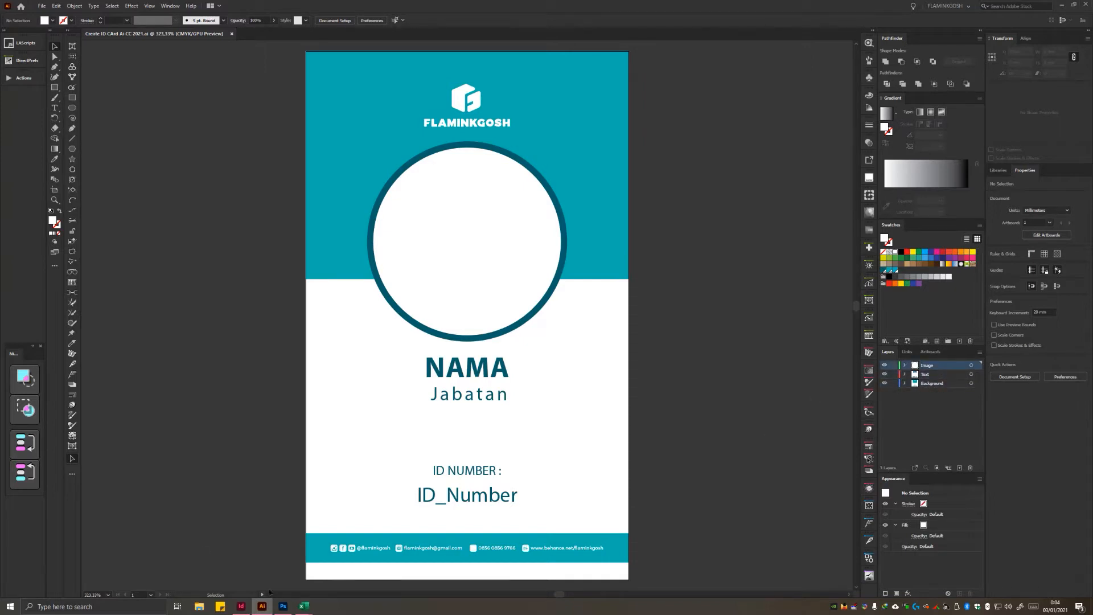
# Step: Switch to Photoshop and examine the ID card's Background, Jabatan and ID_Number layers, along with the employee data spreadsheets
pyautogui.click(283, 606)
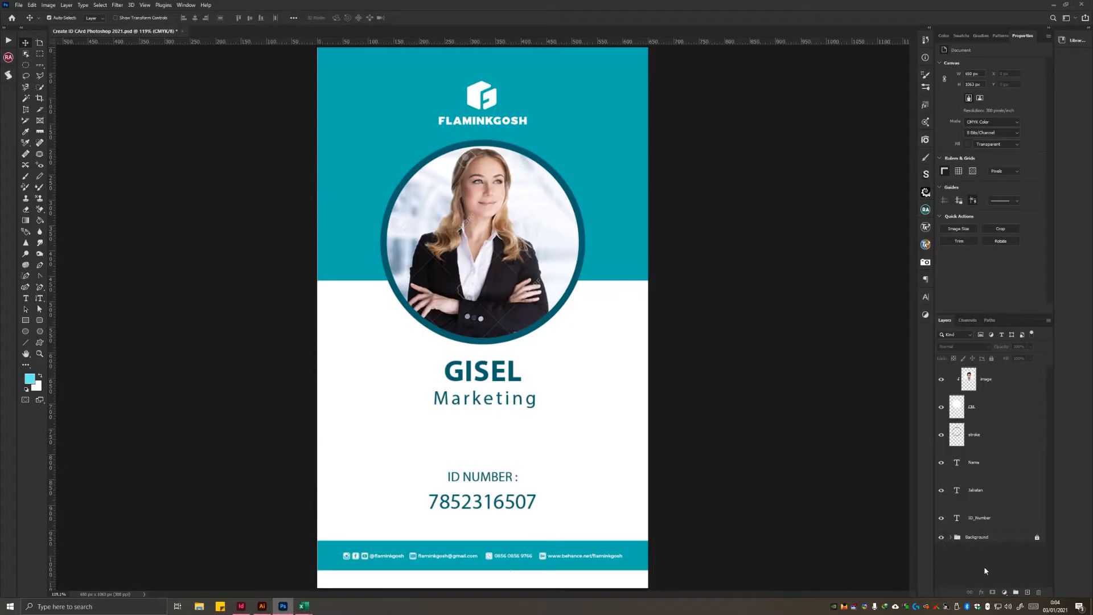
pyautogui.click(985, 539)
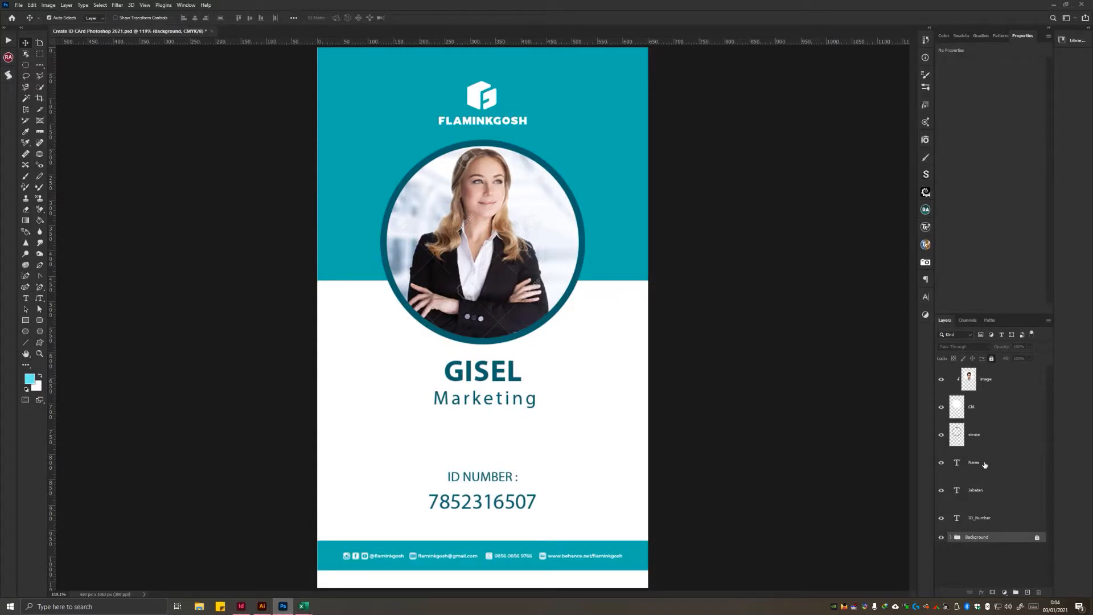
pyautogui.click(984, 493)
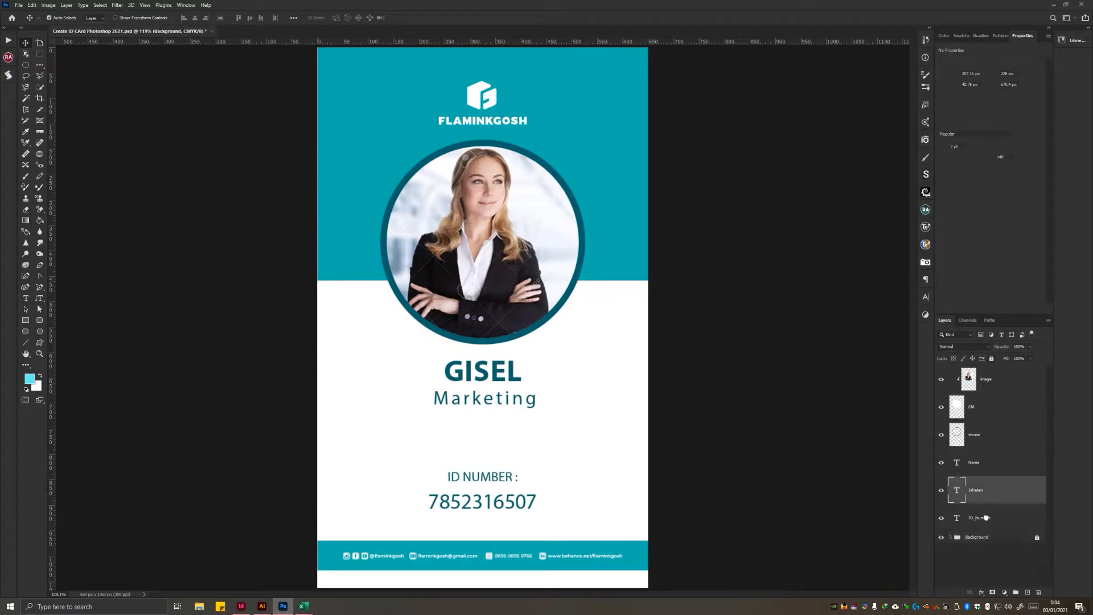
pyautogui.click(985, 517)
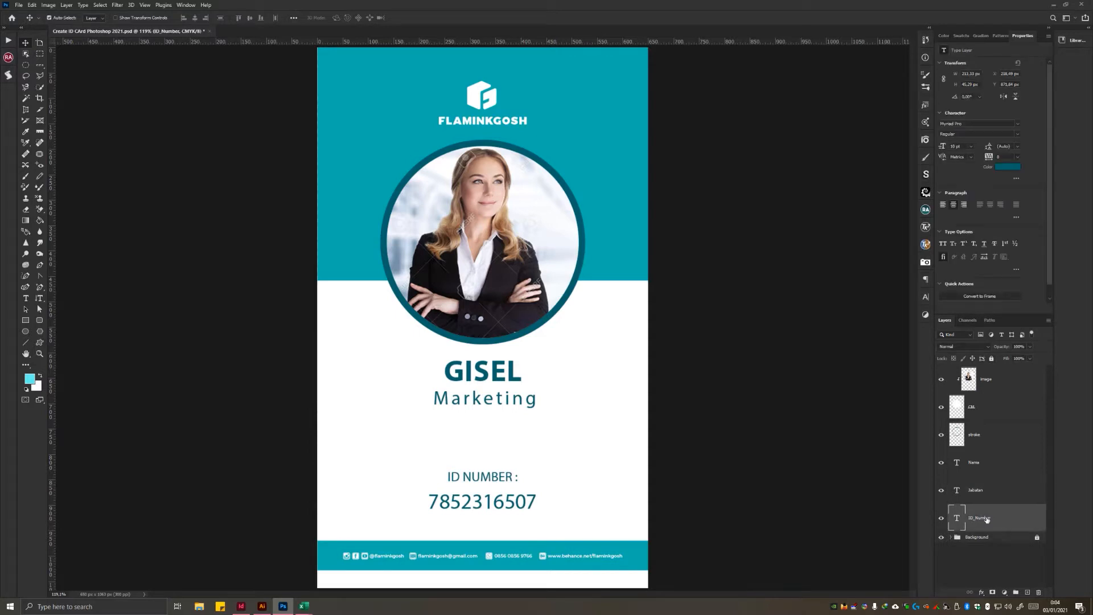
pyautogui.click(1000, 560)
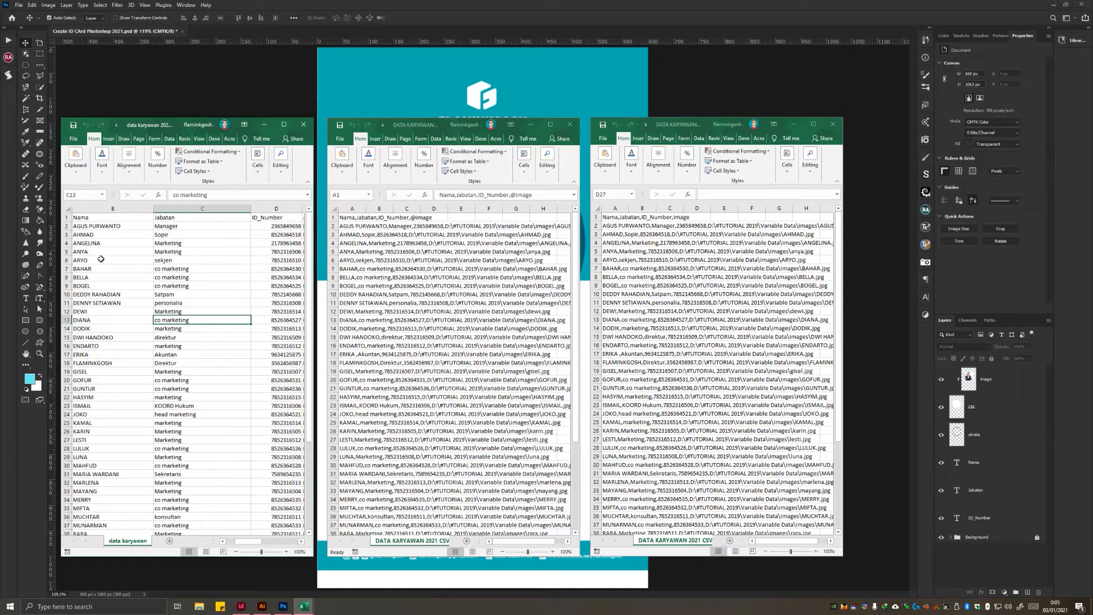
pyautogui.click(103, 234)
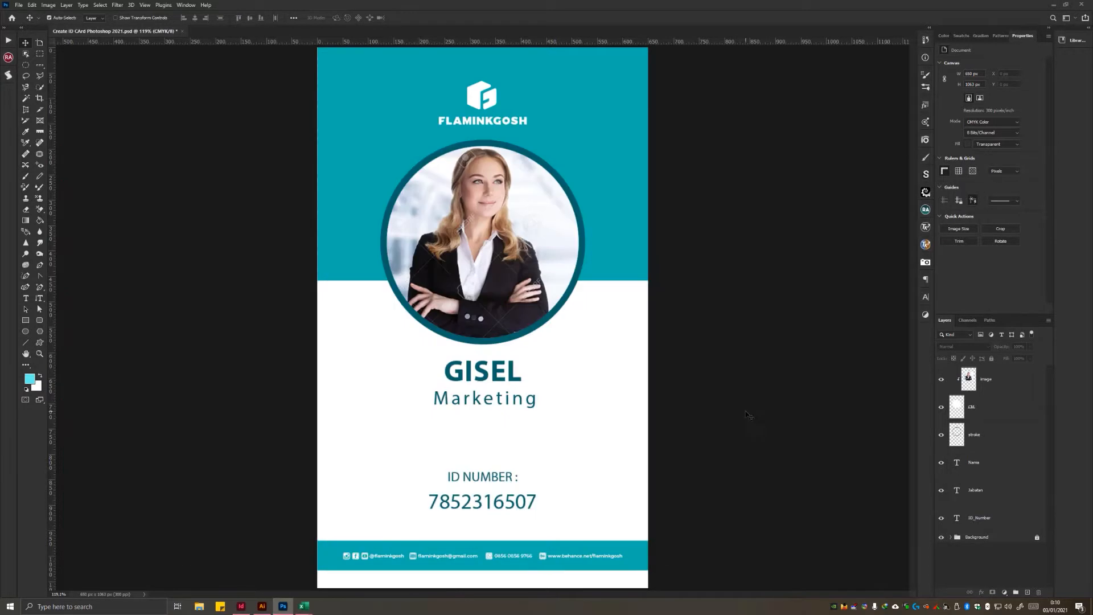
# Step: Save the Photoshop ID card, then switch to InDesign and expand its collapsed side panels
pyautogui.hotkey('ctrl', 's')
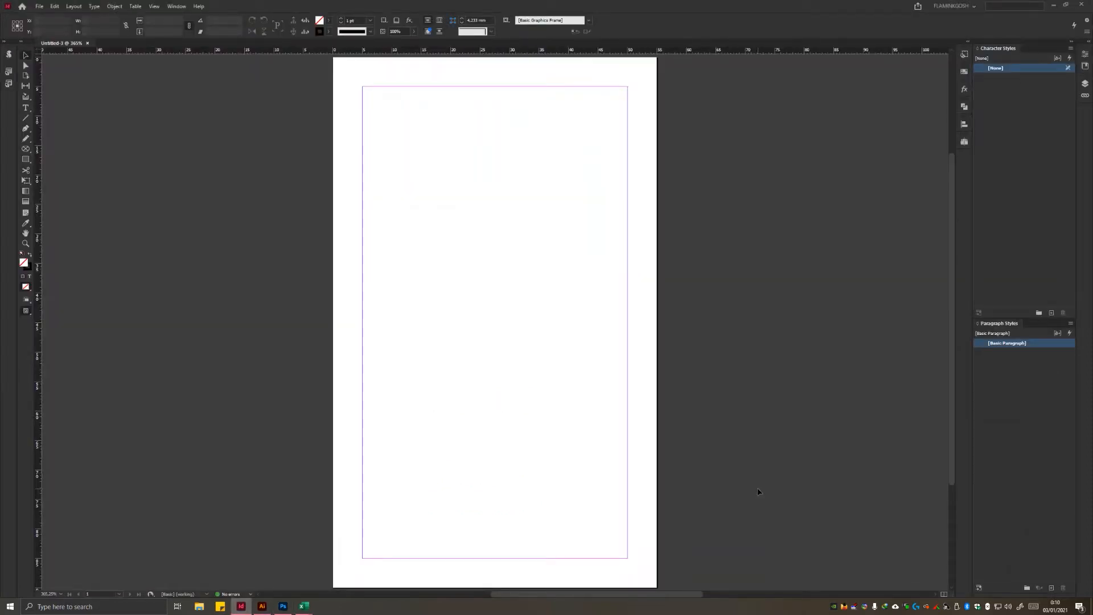
pyautogui.click(1089, 42)
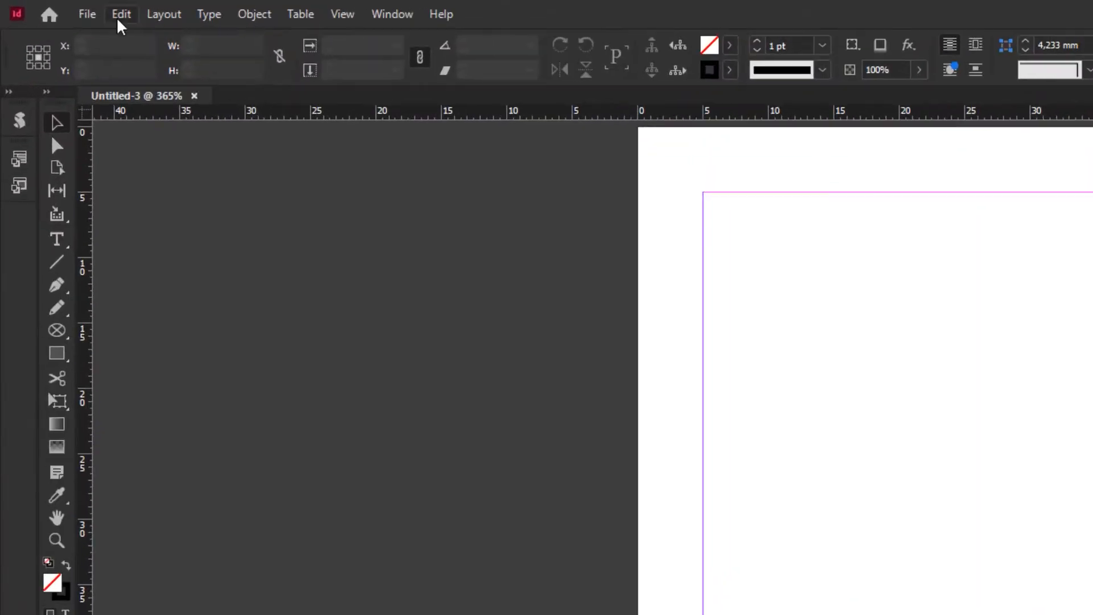
pyautogui.click(39, 6)
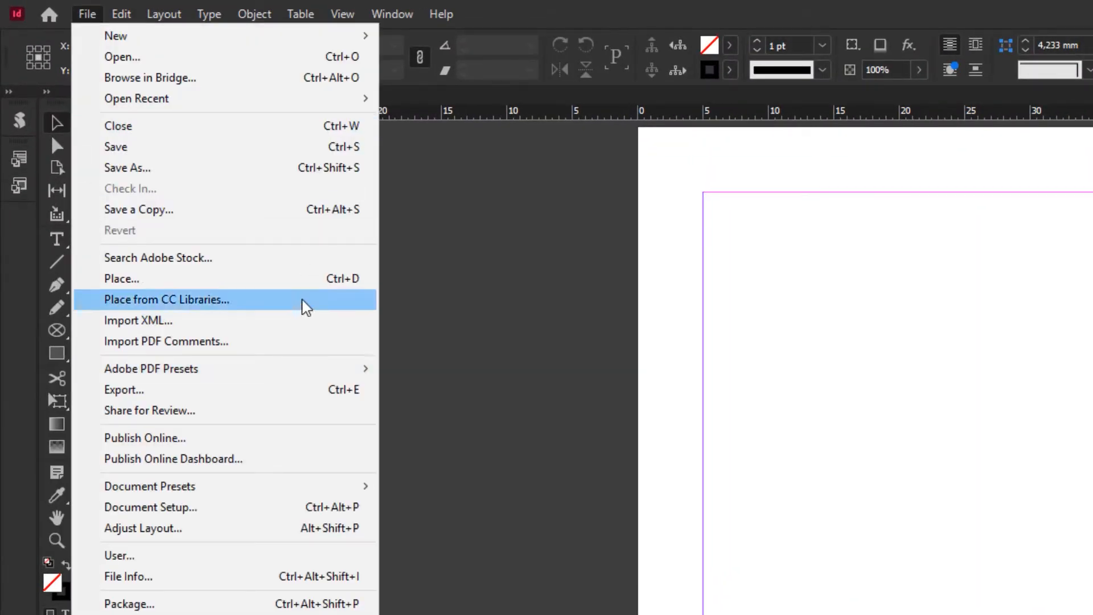
pyautogui.click(310, 279)
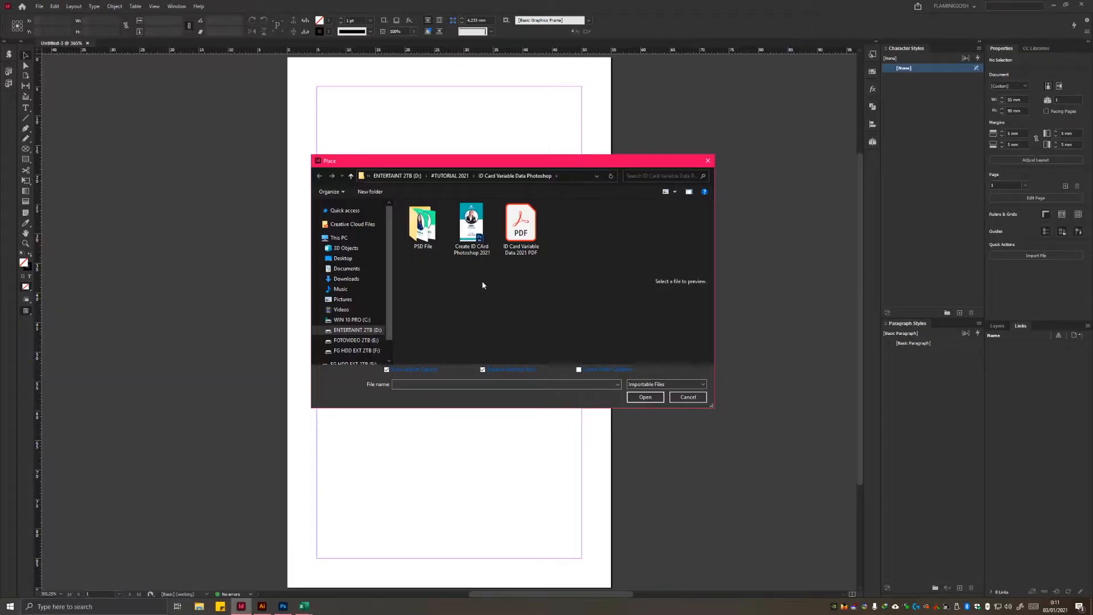
pyautogui.click(688, 397)
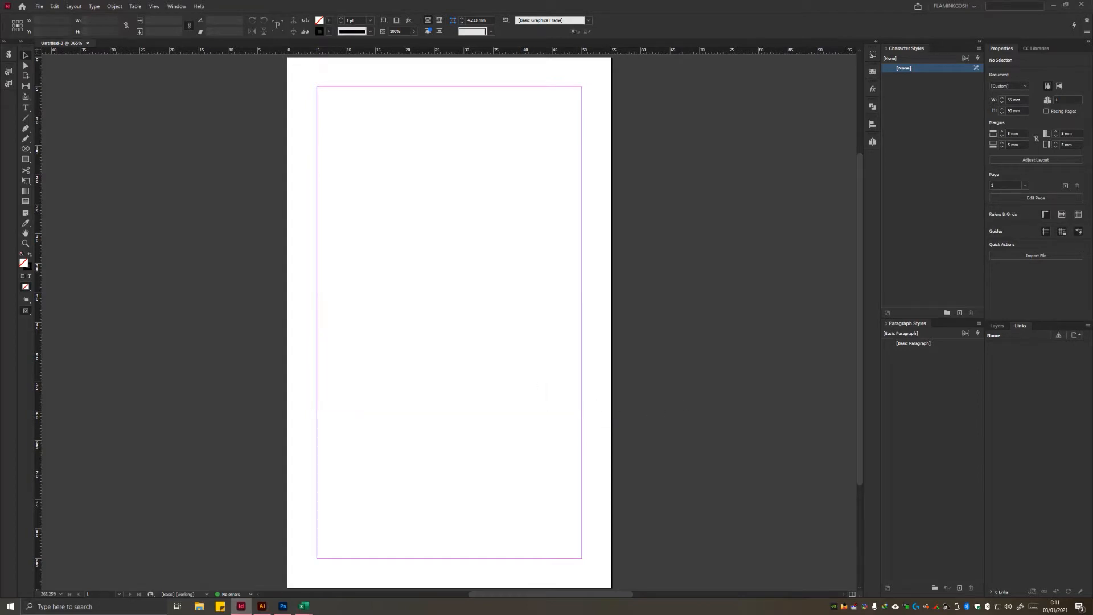
# Step: Load the Illustrator file "Create ID CArd Ai CC 2021" from the Variable Data folder for placing in the InDesign document
pyautogui.moveTo(1092, 85); pyautogui.dragTo(901, 93)
pyautogui.click(592, 212)
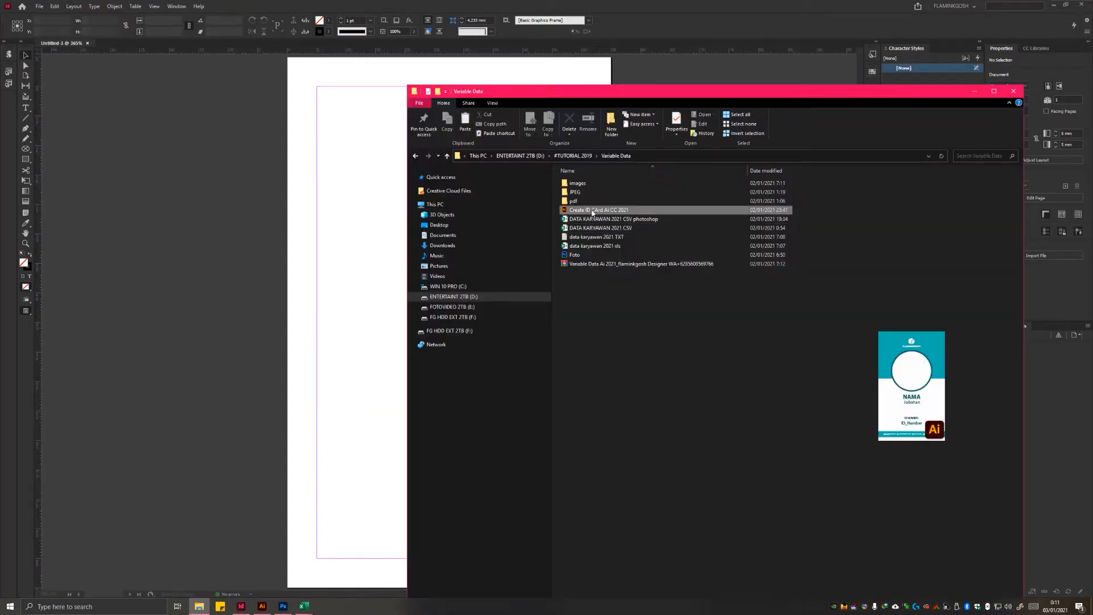
pyautogui.moveTo(592, 212); pyautogui.dragTo(252, 129)
pyautogui.click(590, 211)
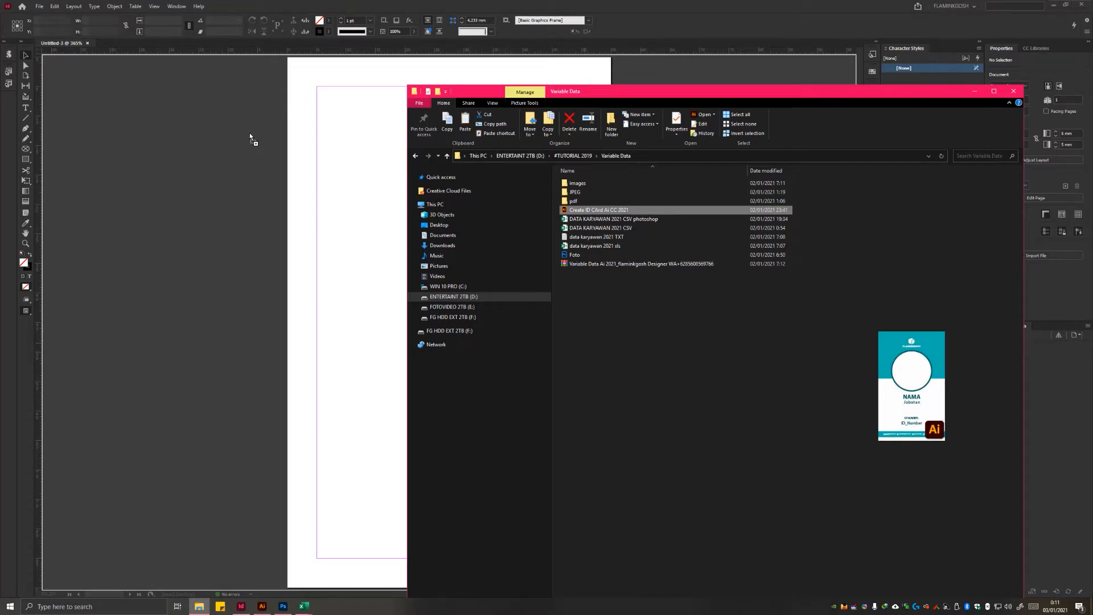
pyautogui.moveTo(250, 132); pyautogui.dragTo(265, 110)
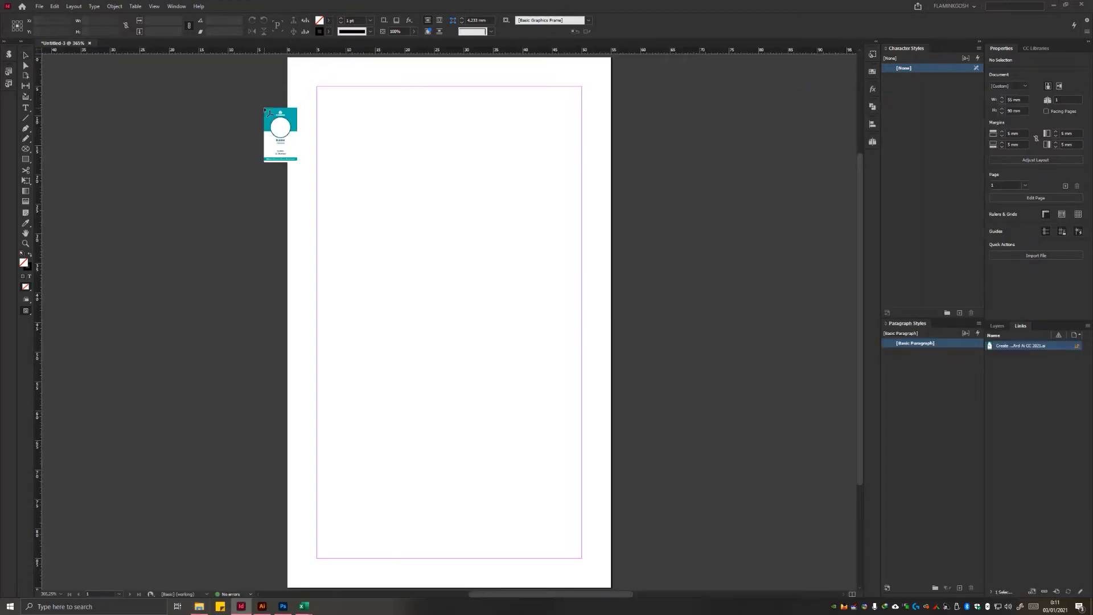
# Step: Try placing the Illustrator card at its original size and in a freely drawn frame
pyautogui.click(264, 110)
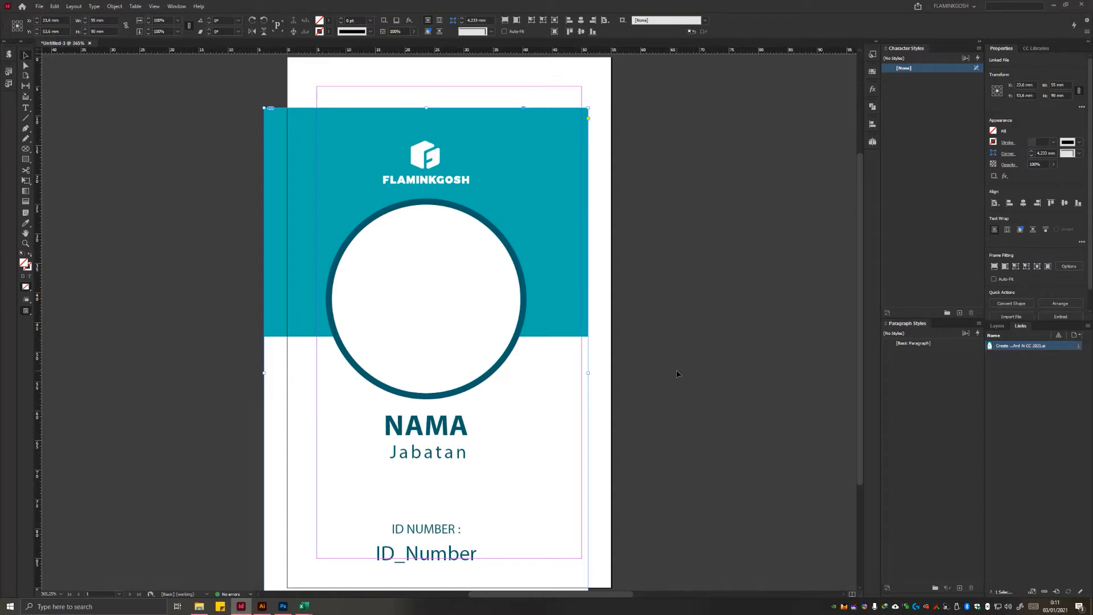
pyautogui.hotkey('ctrl', 'z')
pyautogui.moveTo(268, 95); pyautogui.dragTo(401, 268)
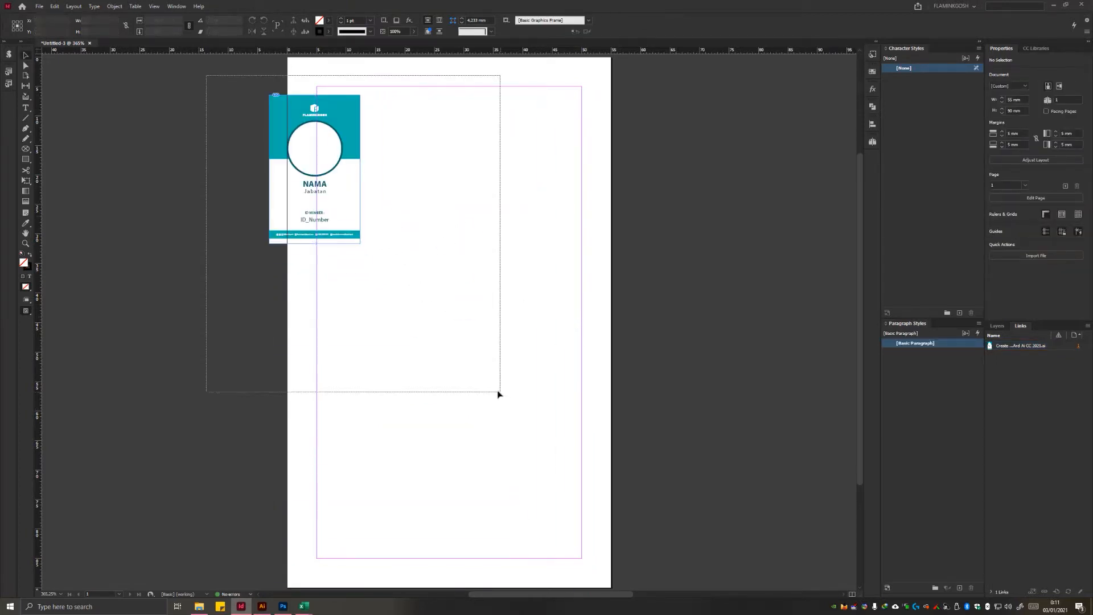
pyautogui.hotkey('ctrl', 'z')
# Step: Place the Illustrator card at its original size and centre it horizontally and vertically relative to the page
pyautogui.click(337, 108)
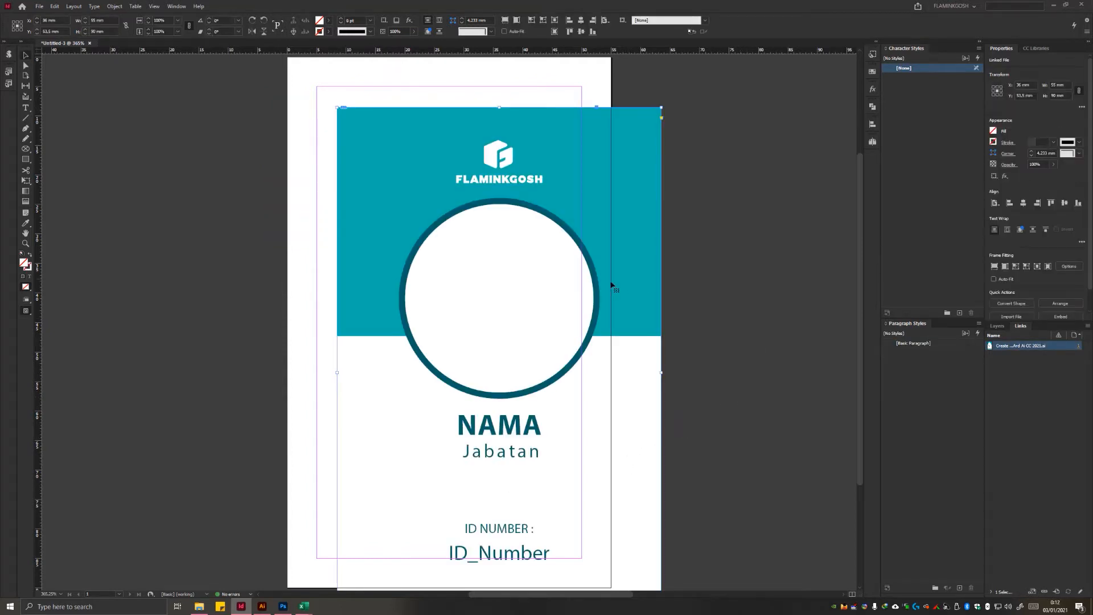
pyautogui.click(607, 21)
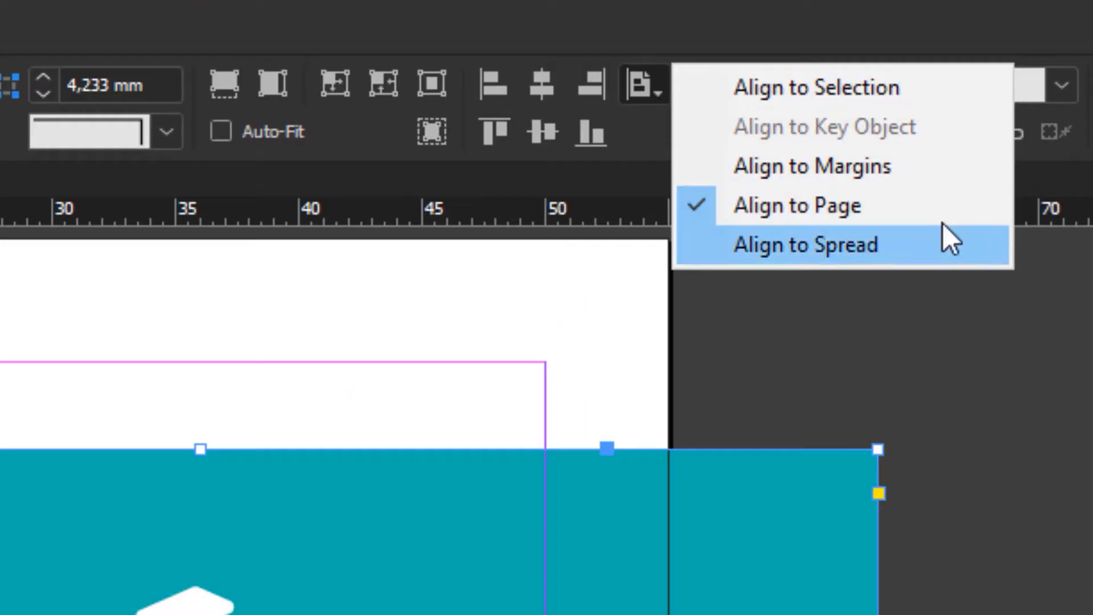
pyautogui.click(655, 97)
pyautogui.click(654, 97)
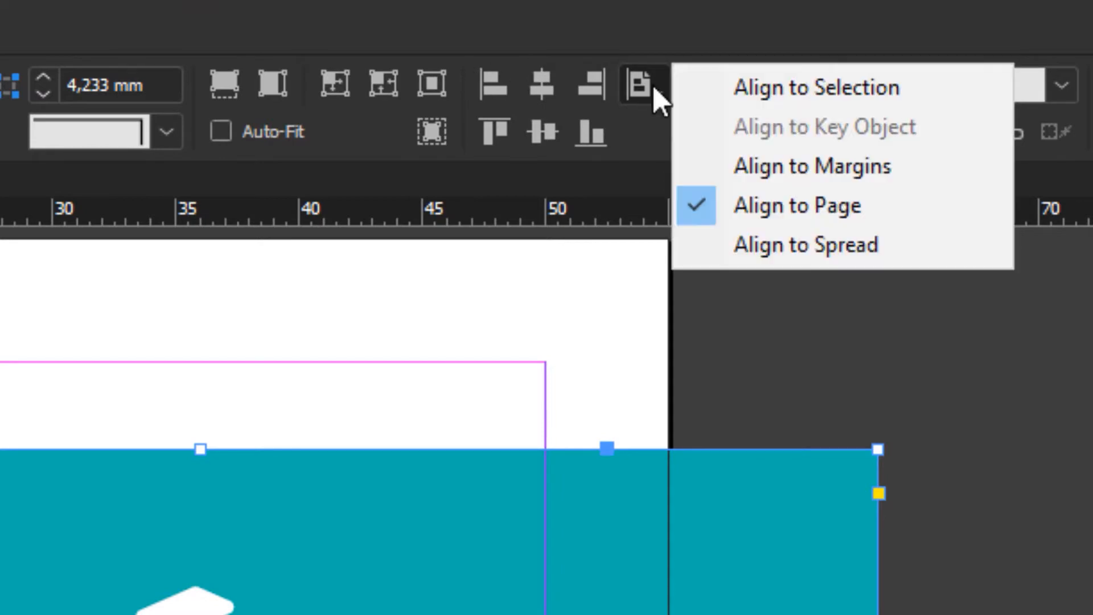
pyautogui.click(933, 214)
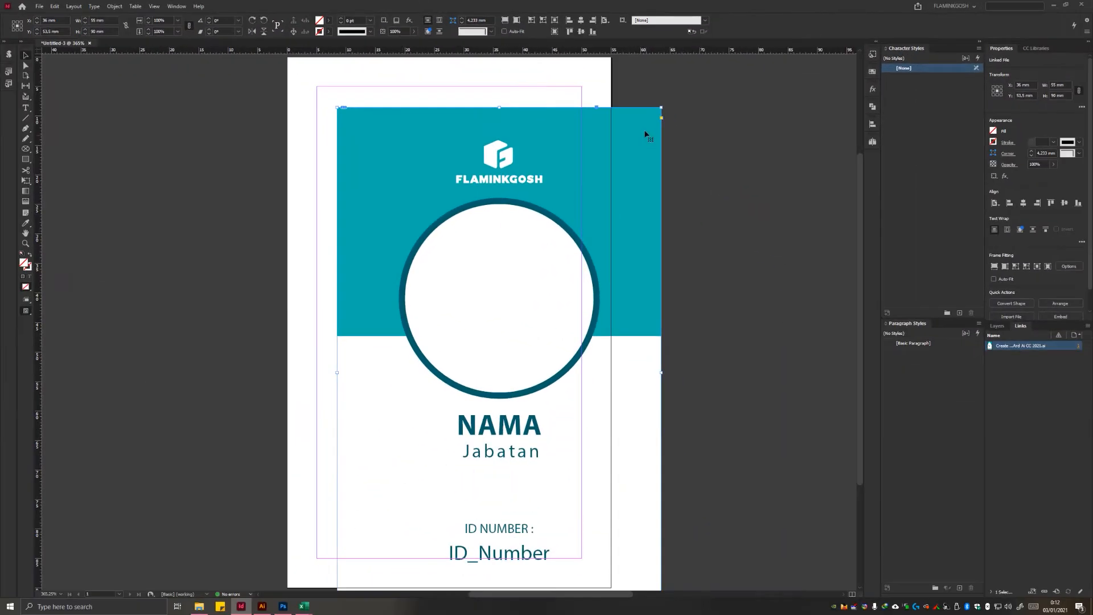
pyautogui.click(581, 22)
pyautogui.click(581, 32)
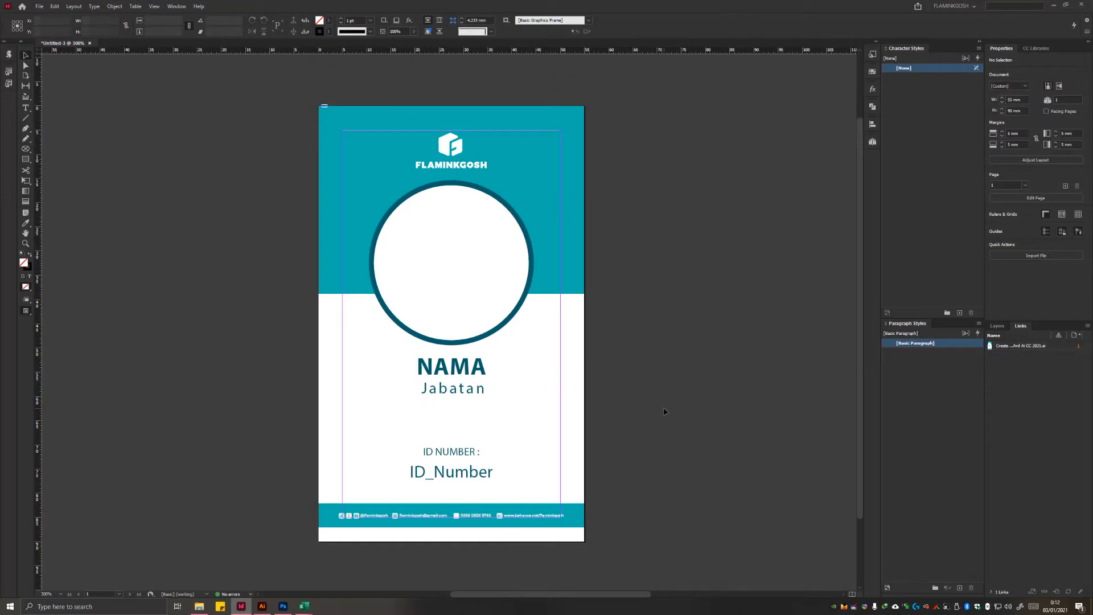
# Step: Check the centred card in preview mode without margin guides and frame edges, then return to the normal view
pyautogui.press('w')
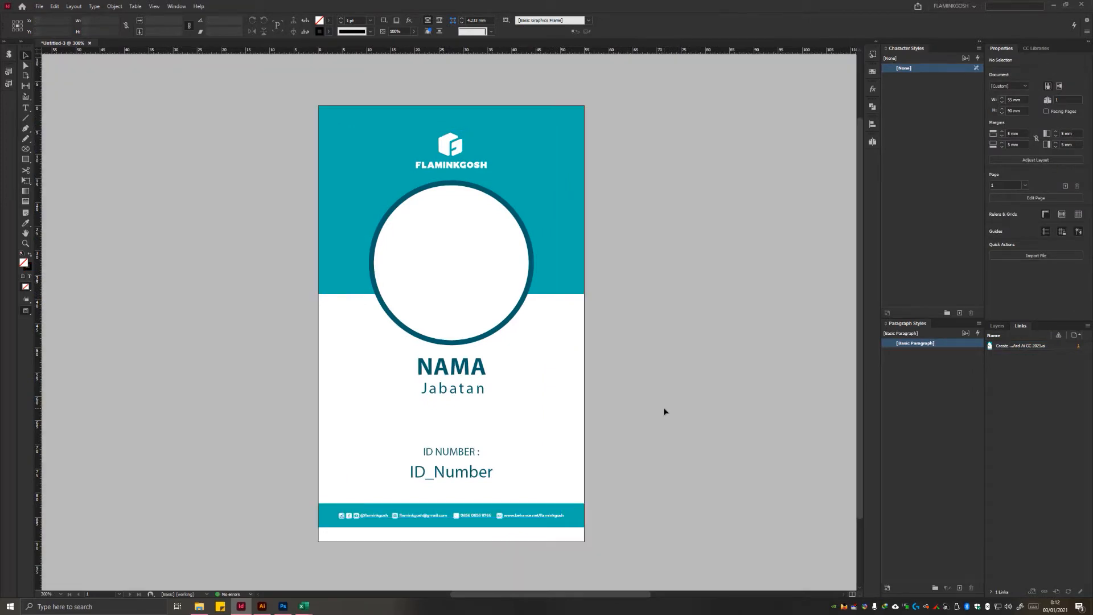
pyautogui.press('w')
pyautogui.press('w')
pyautogui.hotkey('ctrl', '-')
pyautogui.press('w')
# Step: Move the Illustrator card onto the pasteboard beside the page and place the file "Create ID CArd Photoshop 2021" on the page
pyautogui.moveTo(513, 387); pyautogui.dragTo(267, 388)
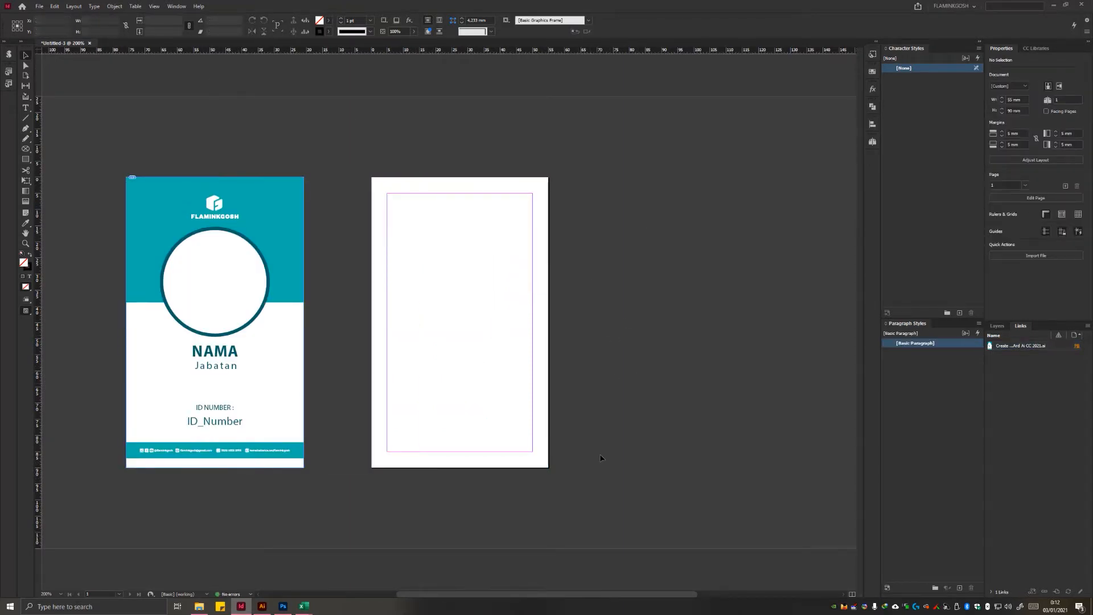
pyautogui.click(200, 607)
pyautogui.moveTo(653, 167); pyautogui.dragTo(383, 185)
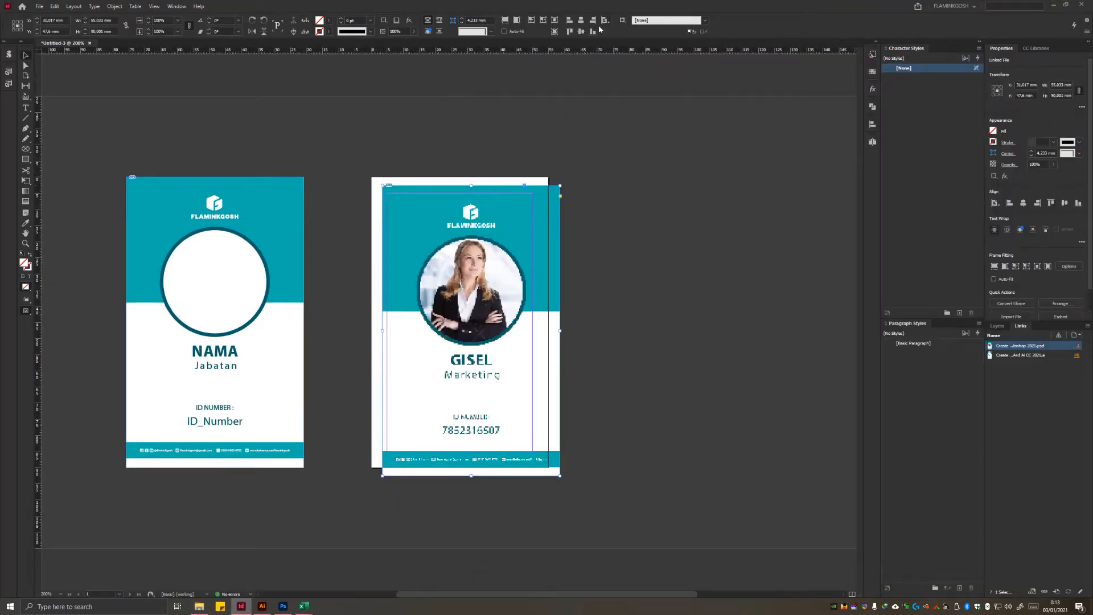
# Step: Centre the placed Photoshop card horizontally and vertically on the page
pyautogui.click(580, 20)
pyautogui.click(581, 33)
pyautogui.click(348, 227)
# Step: Examine the display quality of the placed Photoshop card's portrait and text up close, and compare it with the Illustrator card
pyautogui.scroll(1, 400, 230)
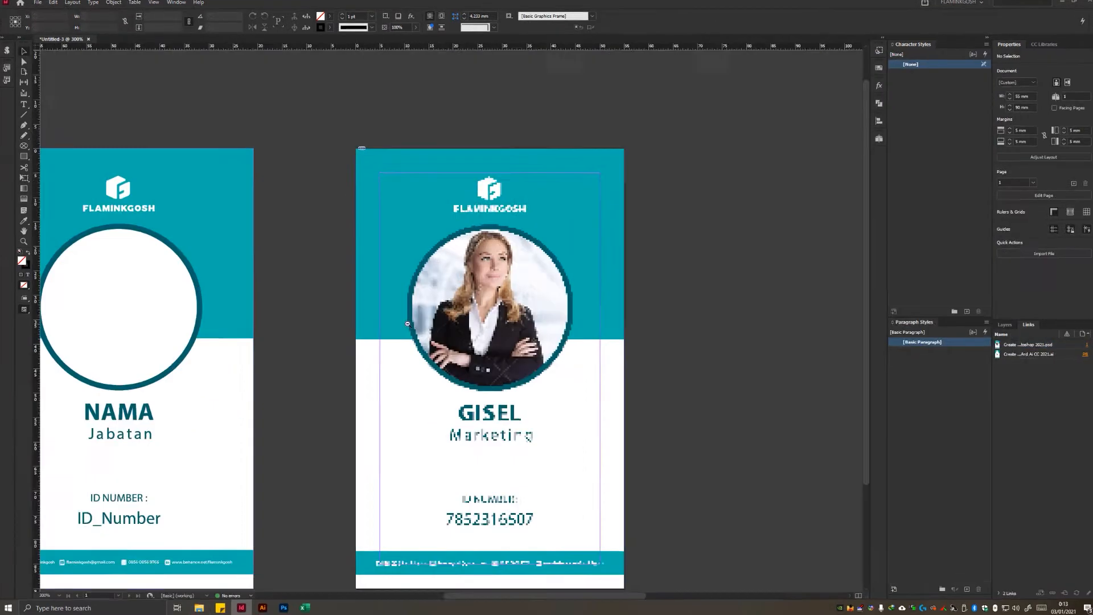
pyautogui.moveTo(397, 384); pyautogui.dragTo(508, 354)
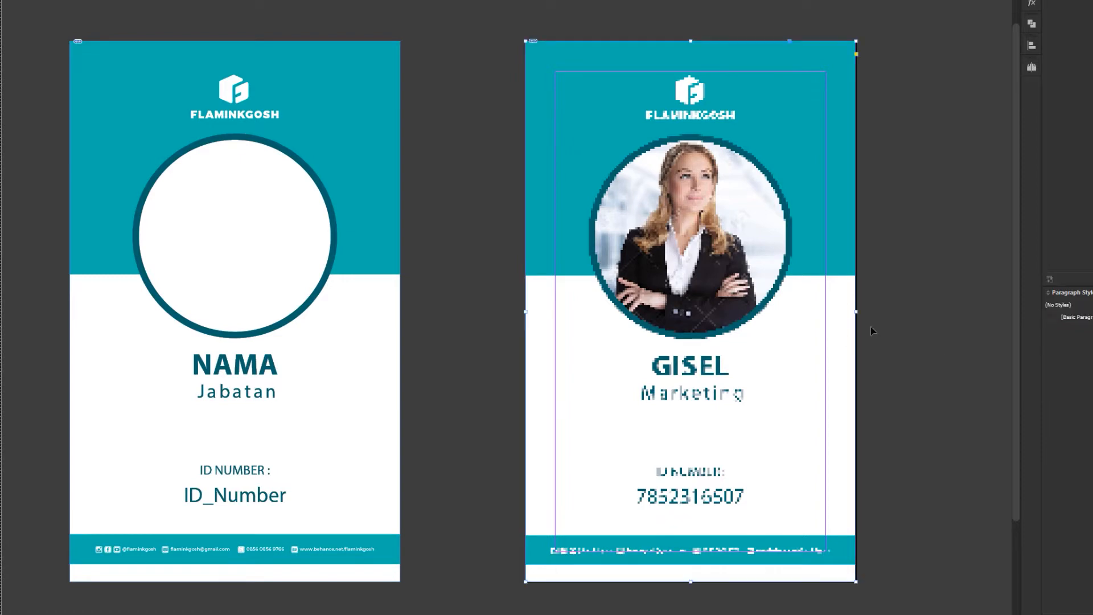
pyautogui.click(797, 221)
pyautogui.keyDown('alt'); pyautogui.click(758, 345); pyautogui.keyUp('alt')
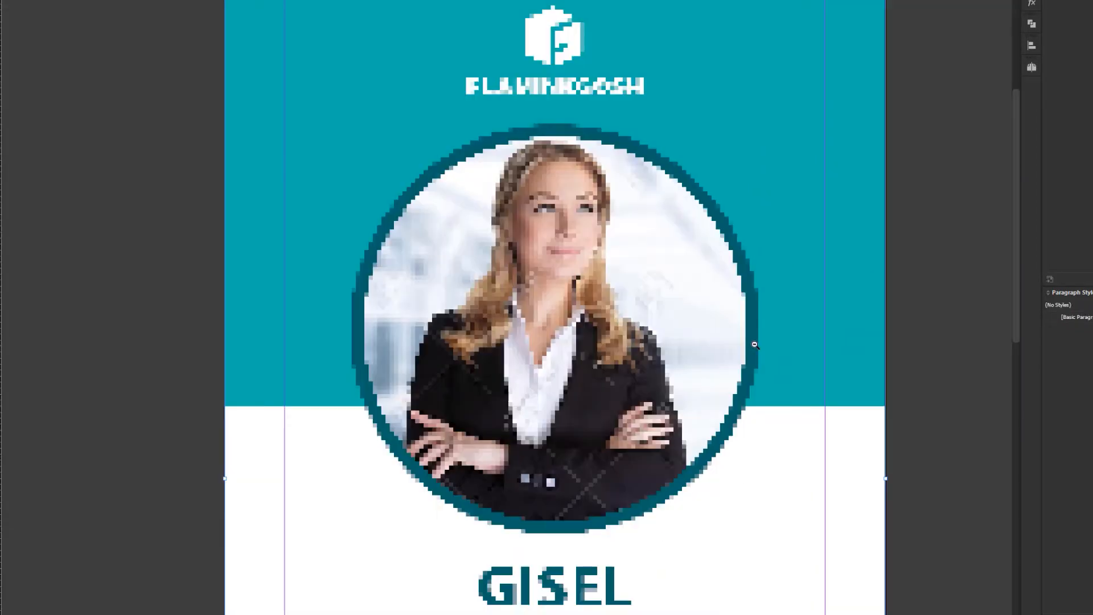
pyautogui.keyDown('alt'); pyautogui.click(763, 345); pyautogui.keyUp('alt')
pyautogui.keyDown('alt'); pyautogui.click(740, 392); pyautogui.keyUp('alt')
pyautogui.moveTo(809, 393); pyautogui.dragTo(837, 387)
pyautogui.click(937, 384)
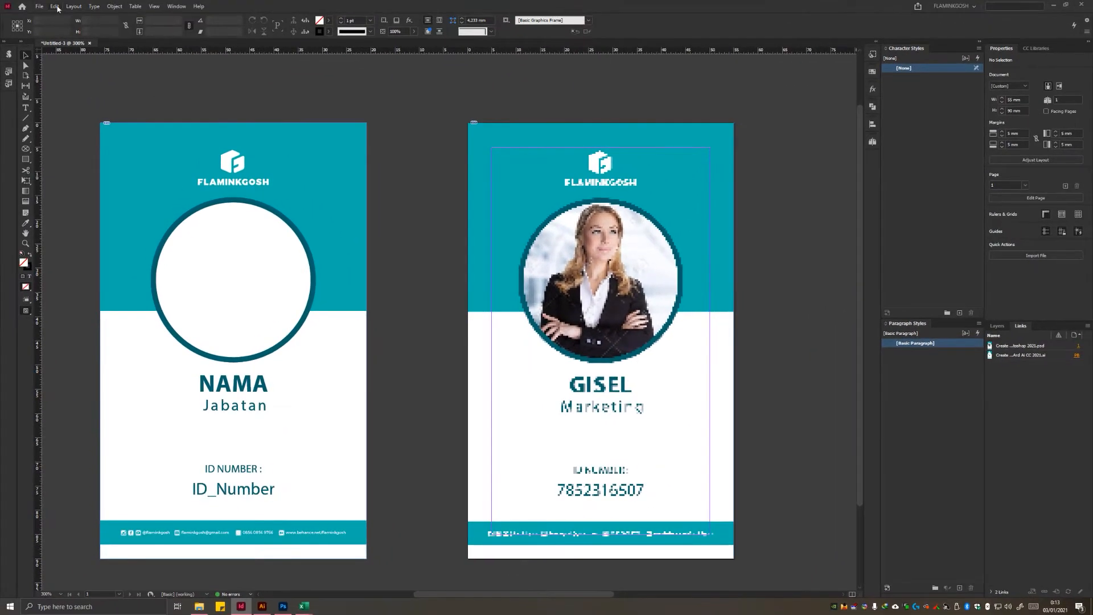
# Step: Set the typical display performance of raster images to High Resolution in the preferences
pyautogui.click(55, 7)
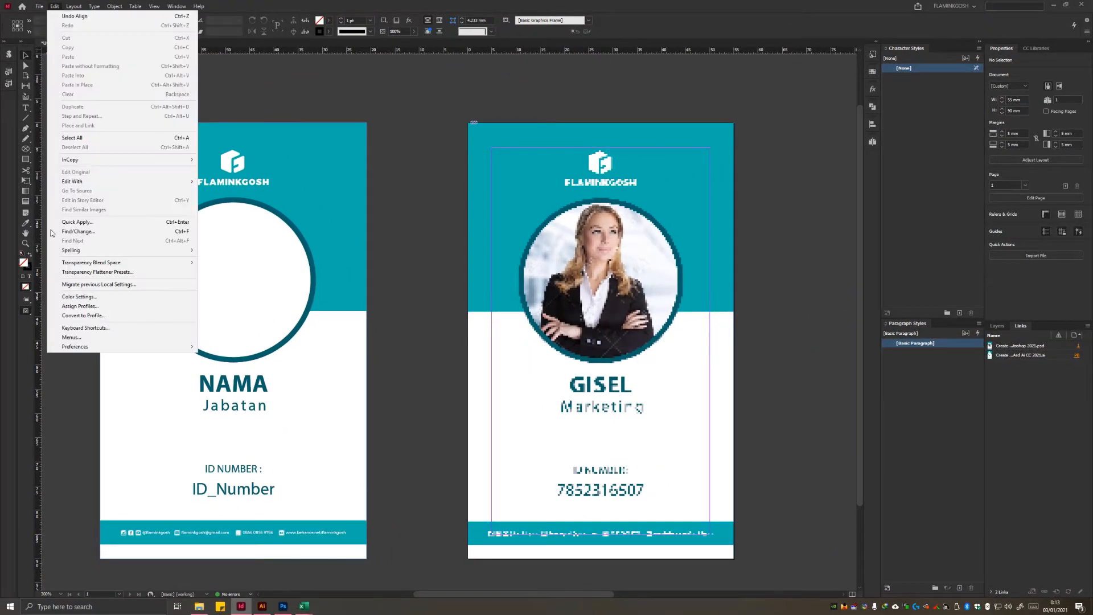
pyautogui.moveTo(171, 347)
pyautogui.click(234, 502)
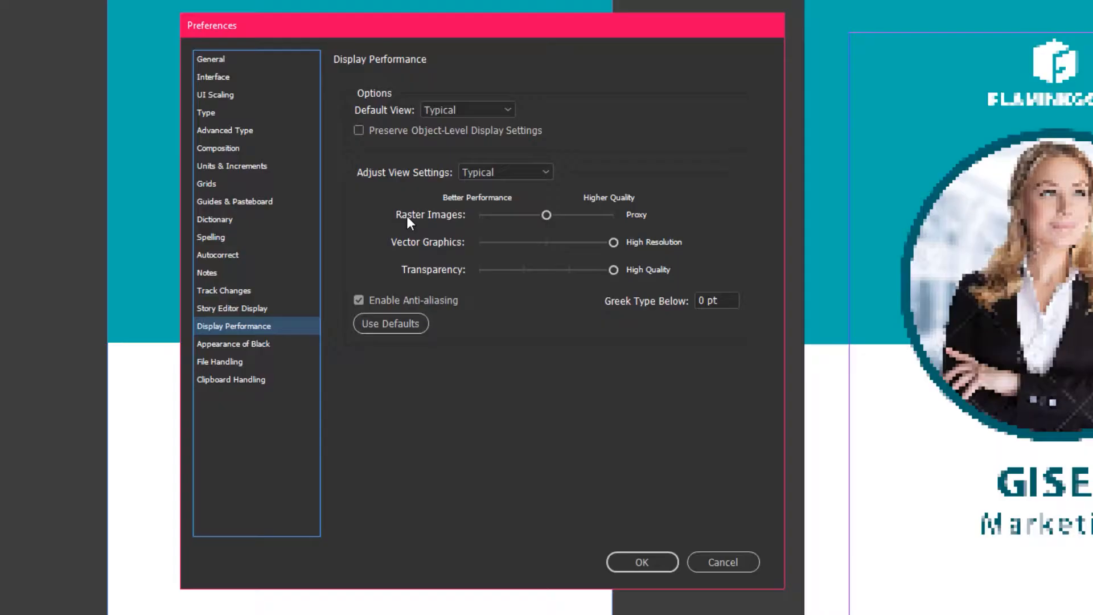
pyautogui.moveTo(545, 216); pyautogui.dragTo(740, 223)
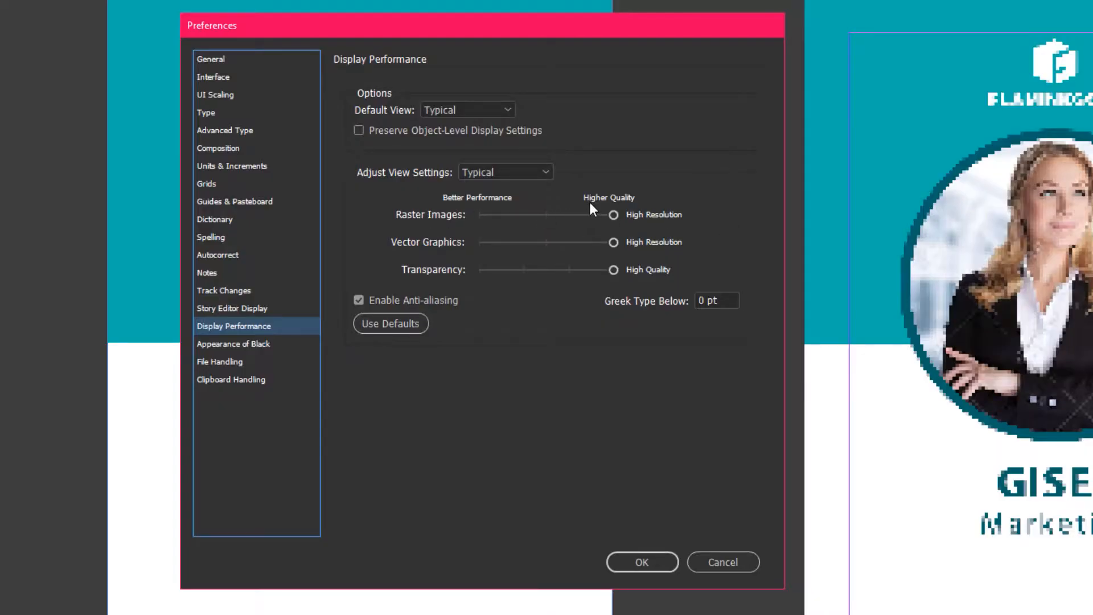
pyautogui.click(669, 559)
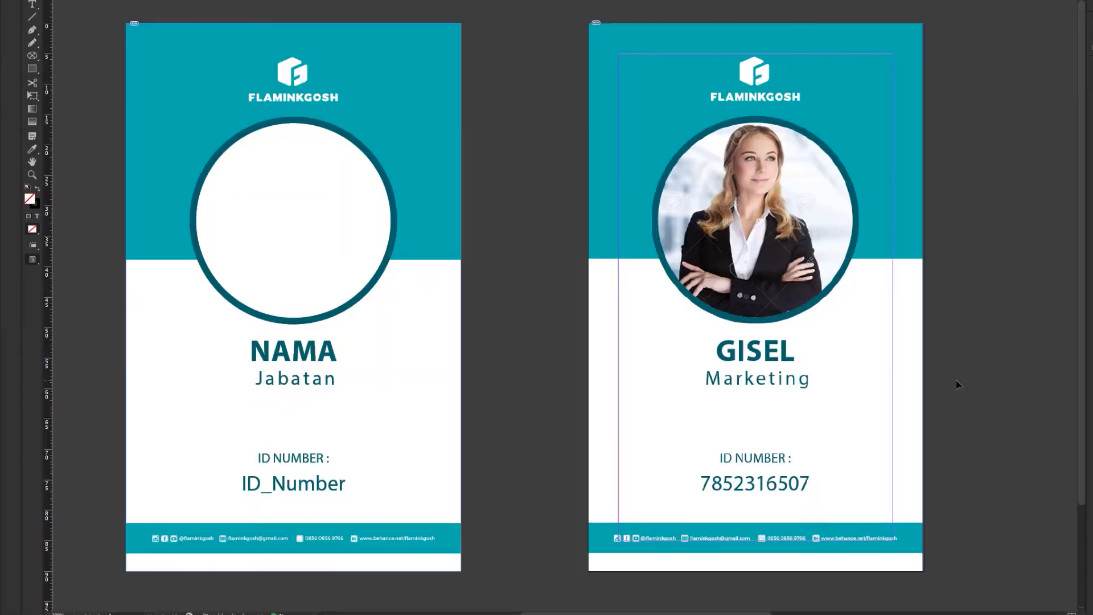
# Step: Examine the sharpness of the Illustrator card's name and Jabatan text up close
pyautogui.moveTo(977, 366); pyautogui.dragTo(789, 346)
pyautogui.moveTo(411, 477); pyautogui.dragTo(716, 474)
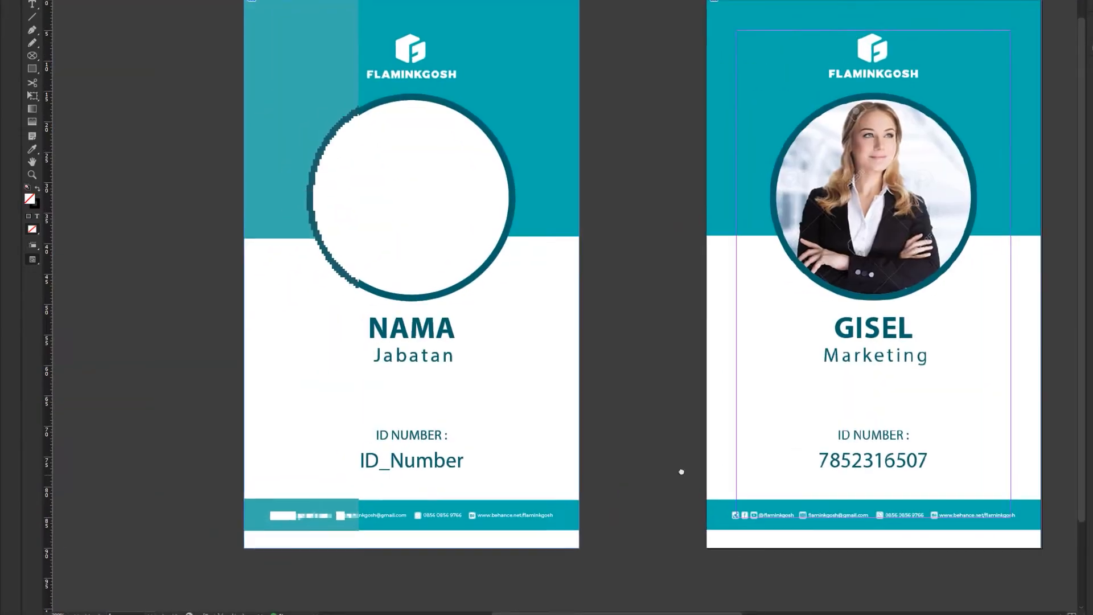
pyautogui.moveTo(652, 453); pyautogui.dragTo(597, 449)
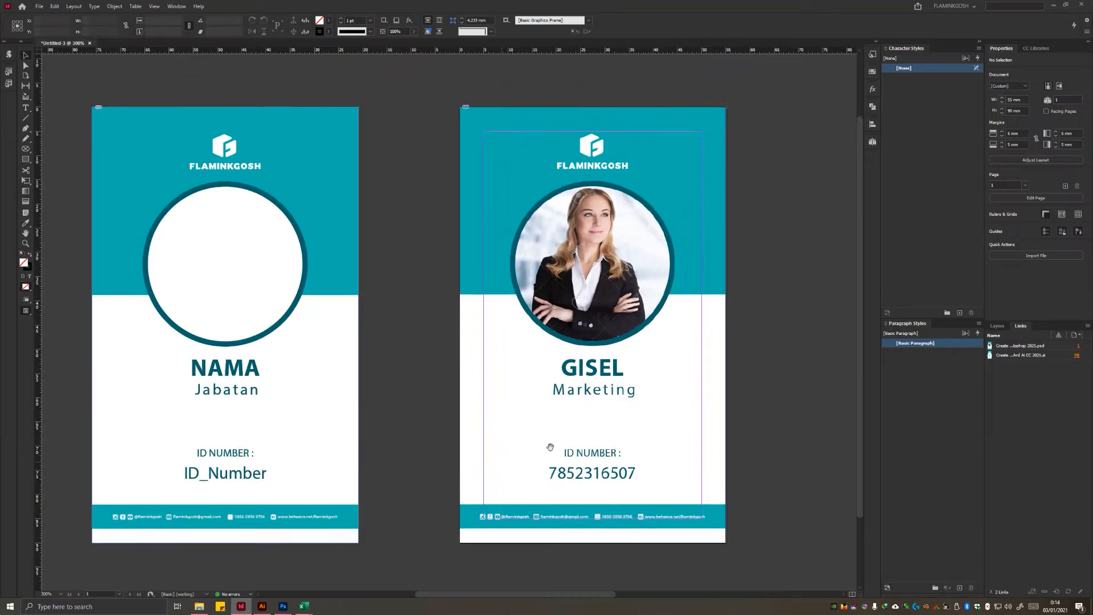
pyautogui.moveTo(360, 471); pyautogui.dragTo(556, 459)
pyautogui.scroll(6, 451, 371)
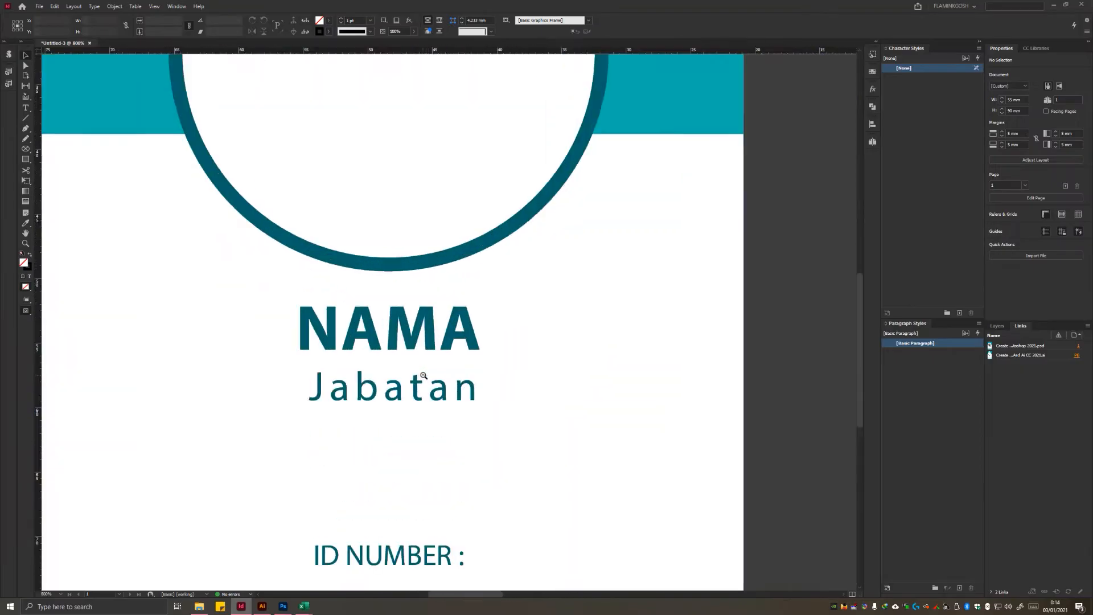
pyautogui.scroll(1, 440, 409)
pyautogui.scroll(-2, 511, 420)
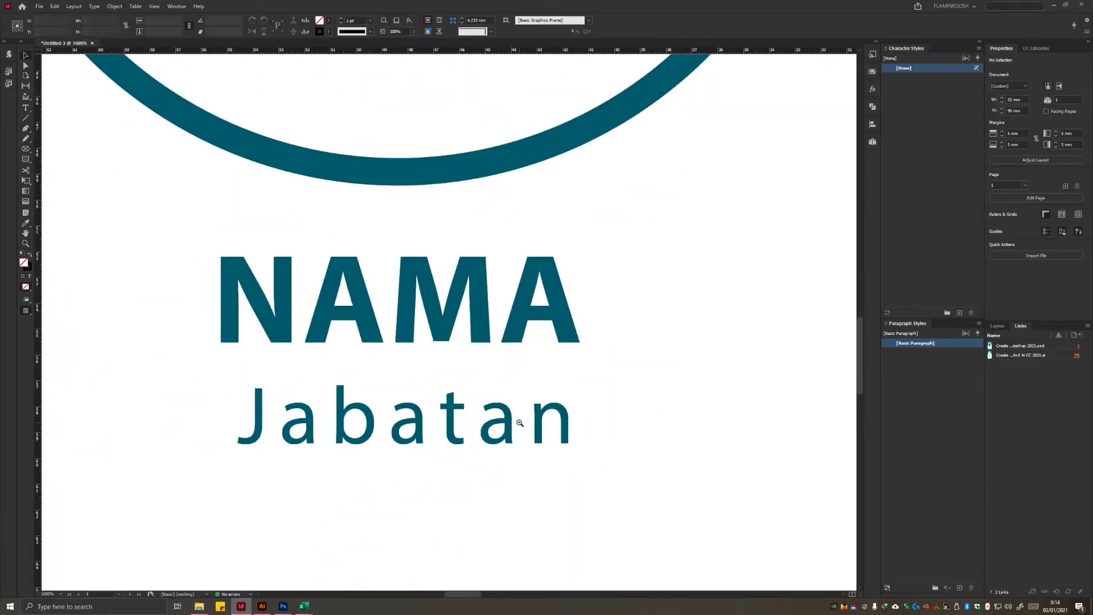
pyautogui.moveTo(474, 460); pyautogui.dragTo(599, 446)
pyautogui.scroll(2, 587, 376)
# Step: Examine the sharpness of the Photoshop card's portrait, name and Marketing text up close and at full-card view
pyautogui.moveTo(735, 407); pyautogui.dragTo(79, 401)
pyautogui.scroll(-3, 495, 418)
pyautogui.scroll(-3, 552, 388)
pyautogui.moveTo(552, 388); pyautogui.dragTo(86, 369)
pyautogui.scroll(6, 336, 361)
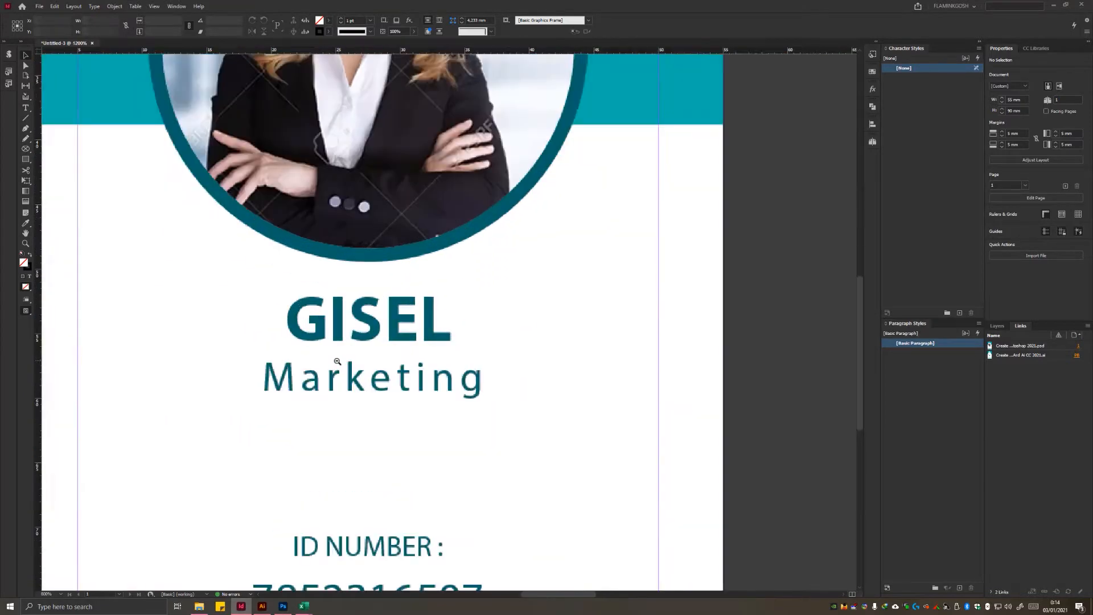
pyautogui.scroll(-1, 554, 462)
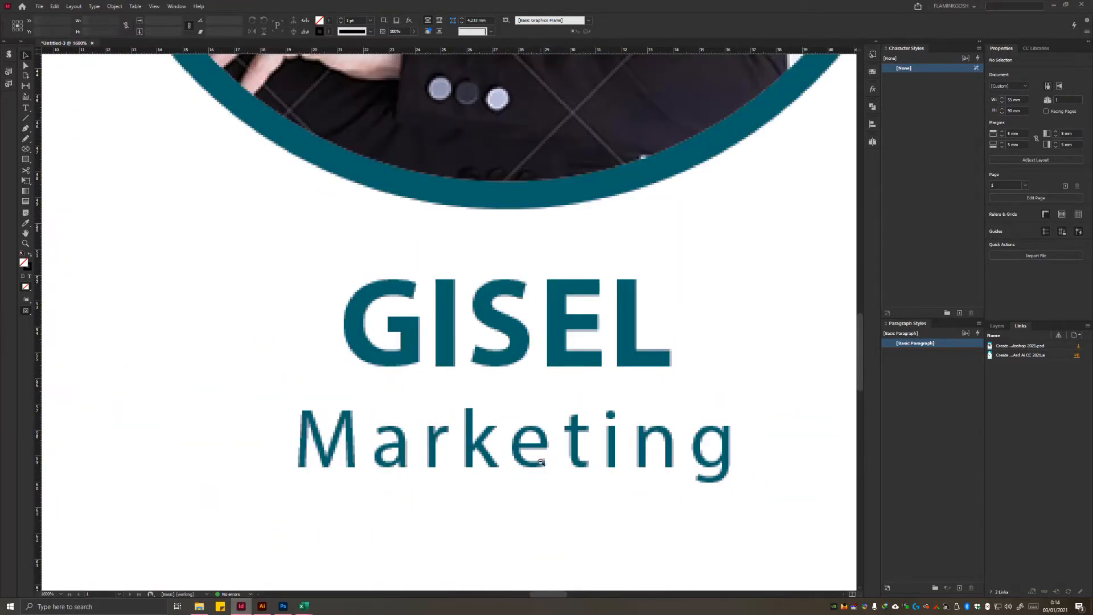
pyautogui.scroll(-1, 579, 407)
pyautogui.scroll(-2, 593, 447)
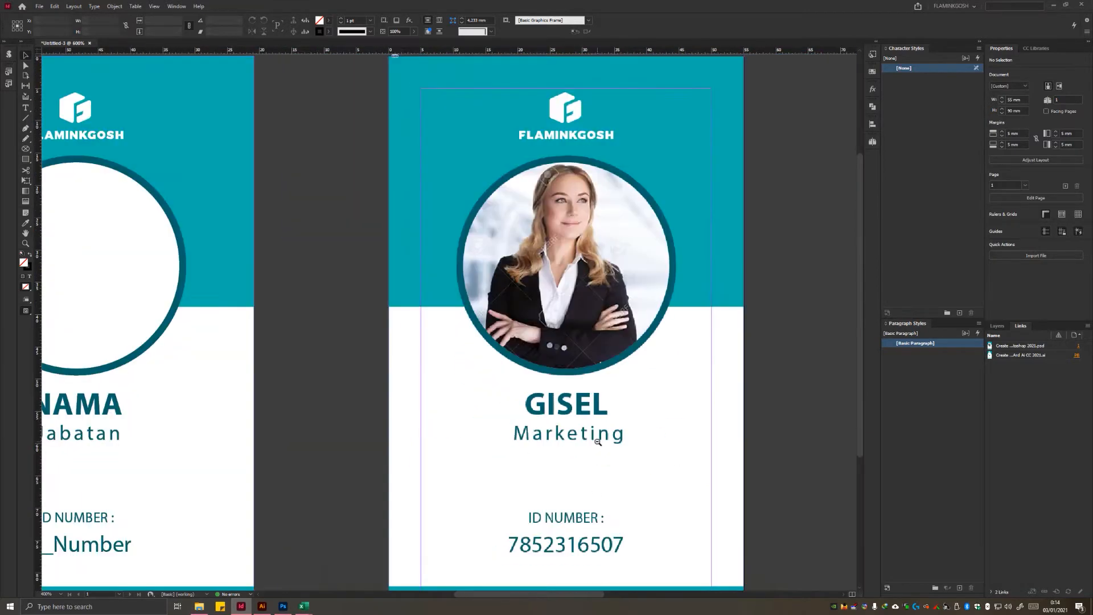
pyautogui.scroll(1, 598, 439)
pyautogui.scroll(-1, 648, 431)
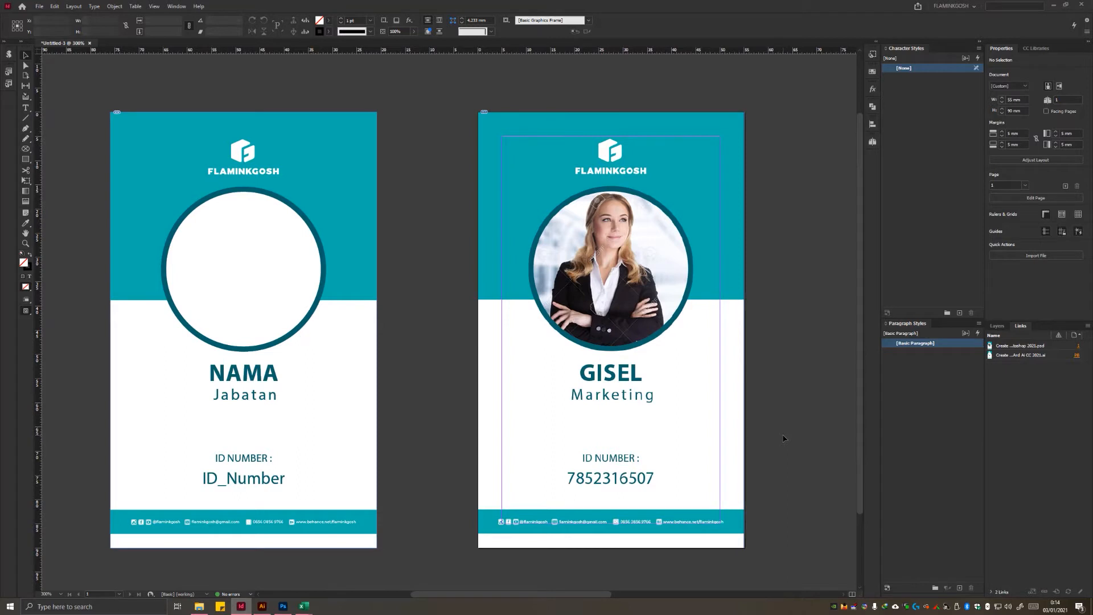
# Step: Open the Photoshop card's object layer options and compare its layers with the source designs in Photoshop and Illustrator
pyautogui.click(519, 502)
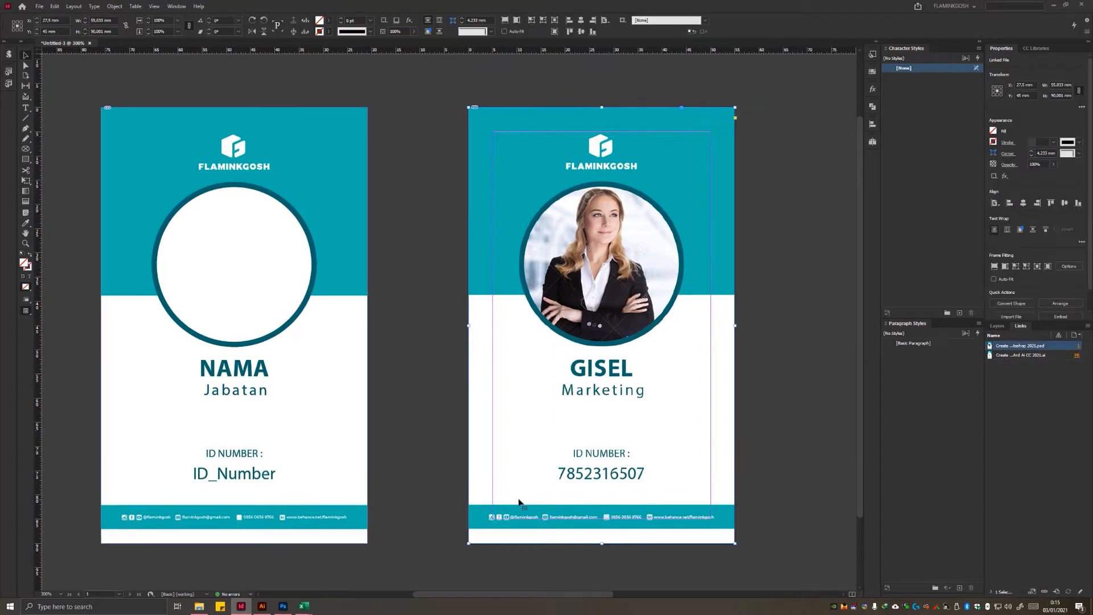
pyautogui.click(336, 375)
pyautogui.click(595, 332)
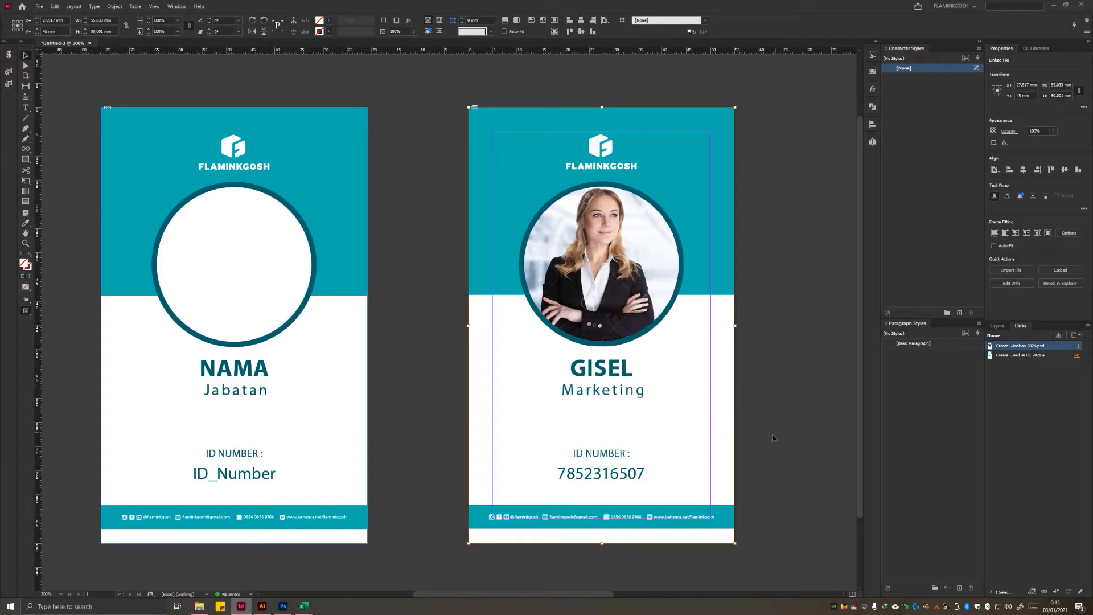
pyautogui.click(654, 366)
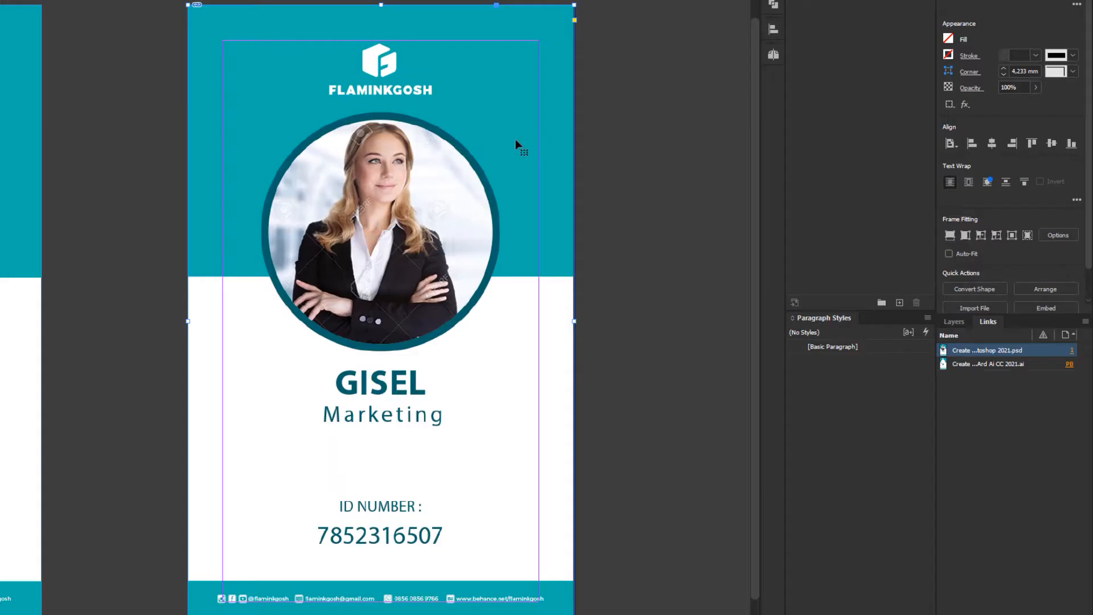
pyautogui.rightClick(517, 107)
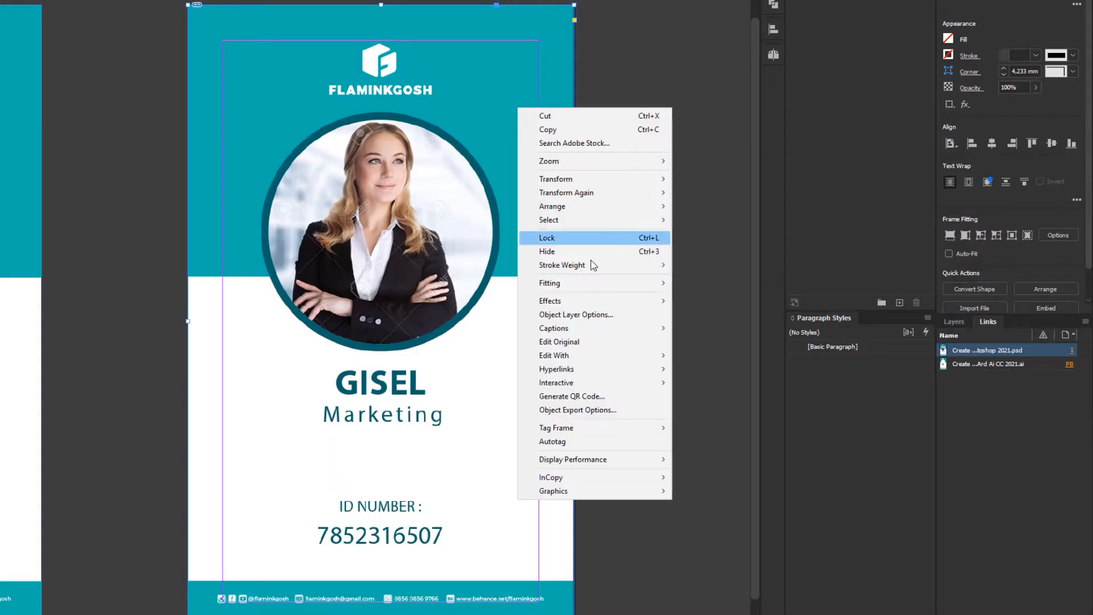
pyautogui.click(592, 317)
pyautogui.moveTo(633, 89); pyautogui.dragTo(642, 153)
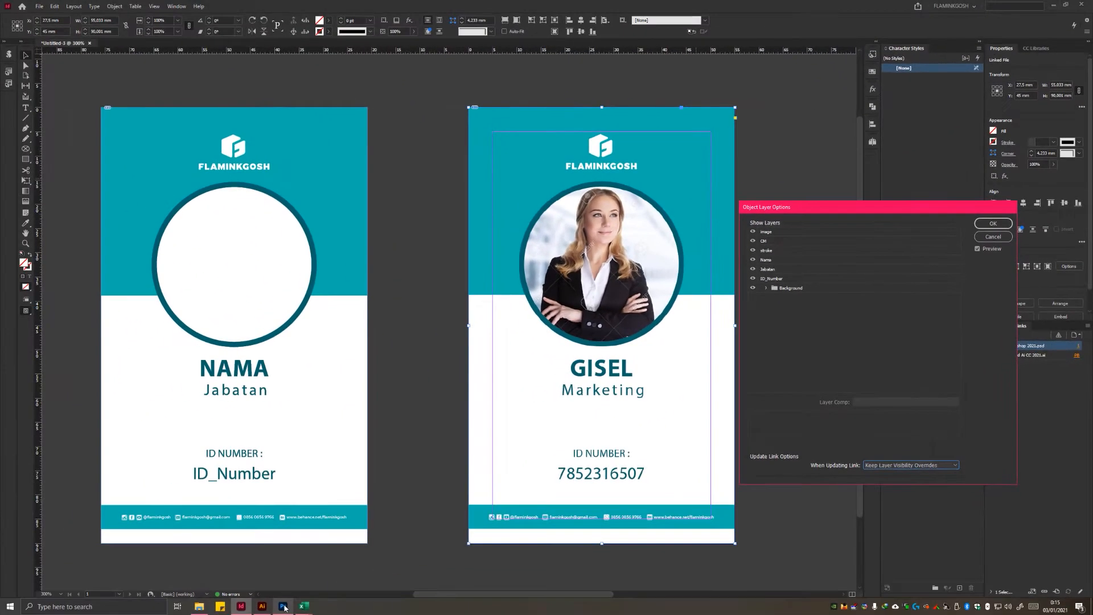
pyautogui.click(283, 606)
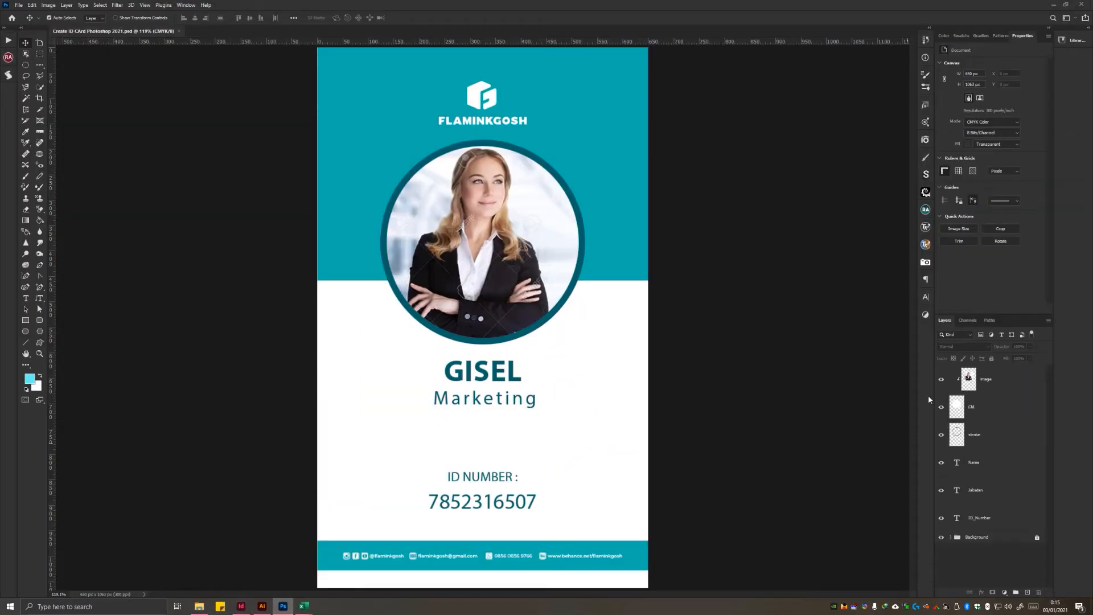
pyautogui.click(262, 605)
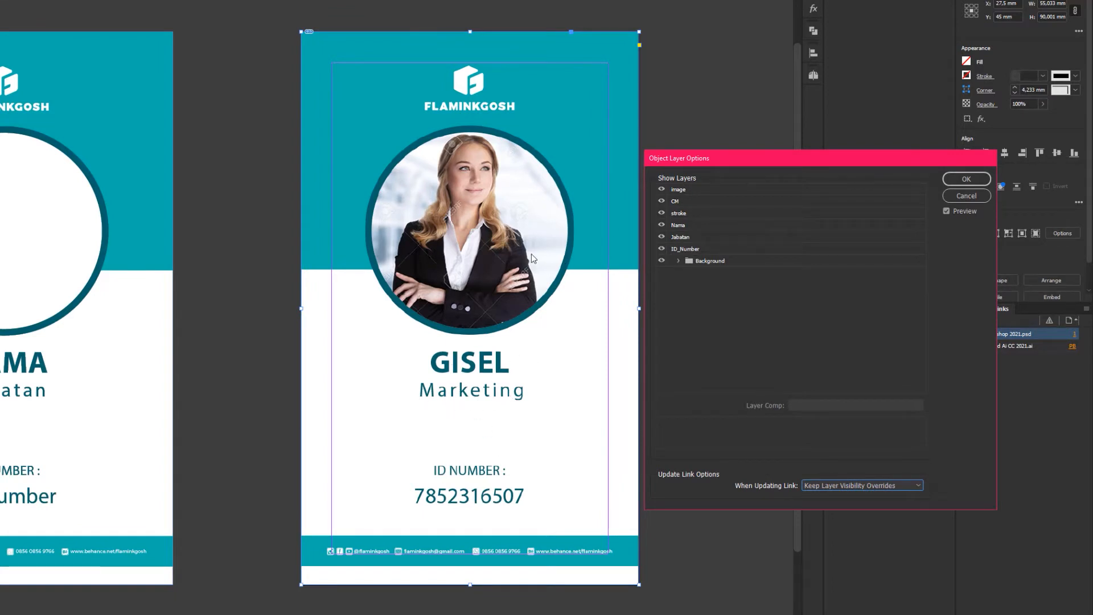
# Step: Hide the image, CM, stroke, Nama, Jabatan and ID_Number layers of the placed Photoshop card, leaving only Background shown
pyautogui.click(661, 190)
pyautogui.click(662, 201)
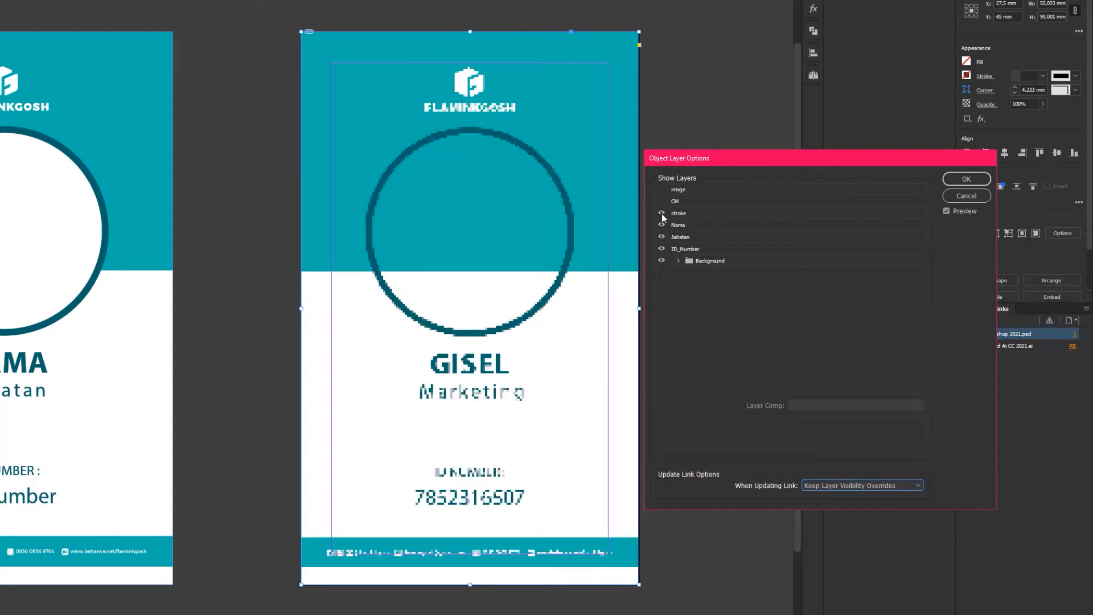
pyautogui.click(661, 213)
pyautogui.click(661, 225)
pyautogui.click(661, 236)
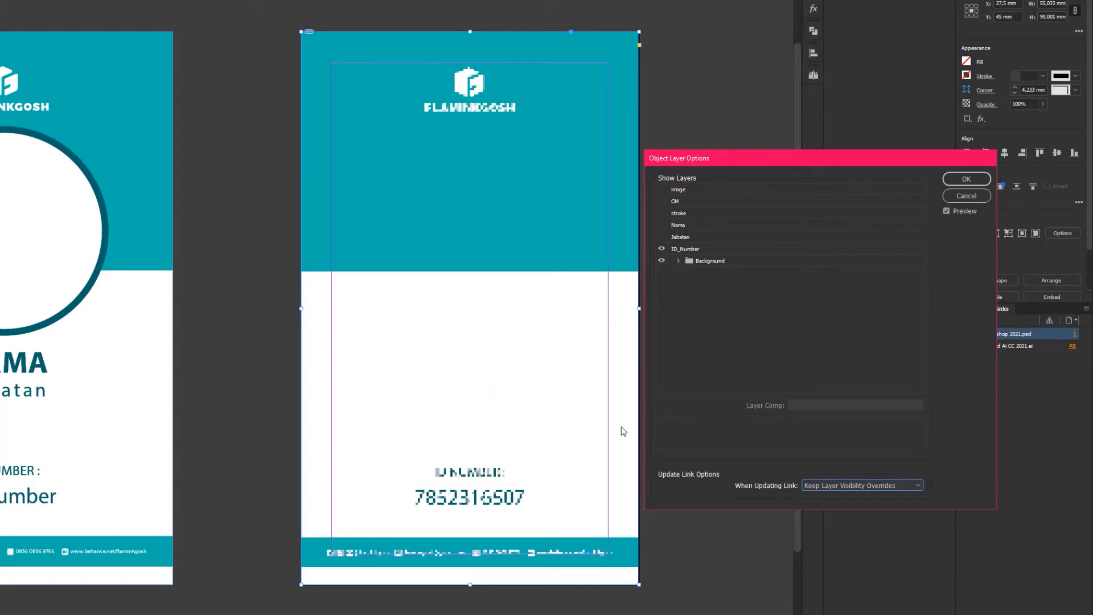
pyautogui.click(662, 249)
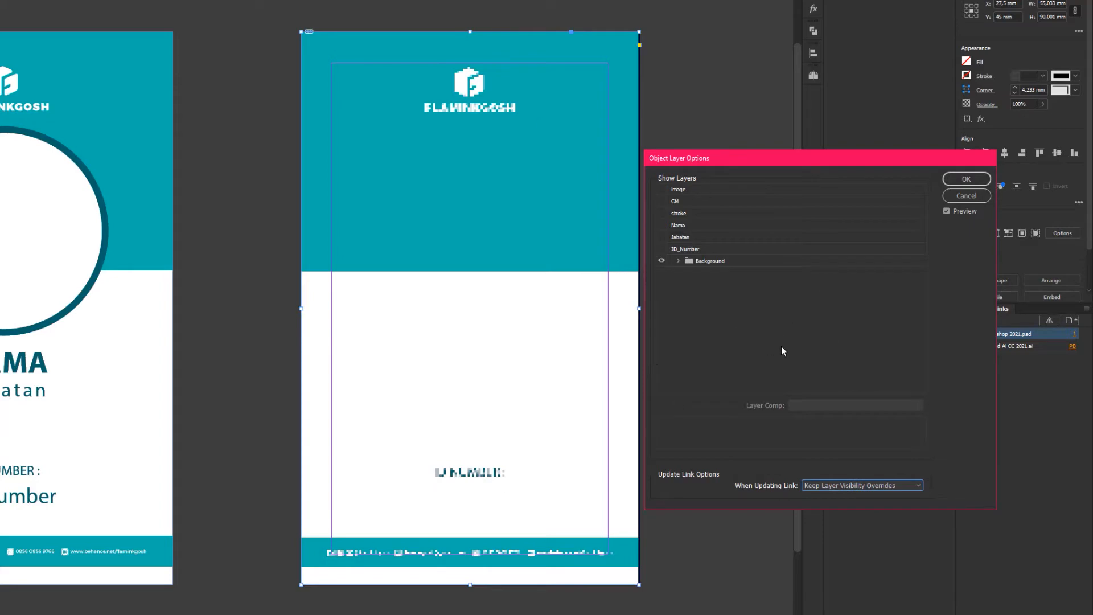
pyautogui.click(966, 178)
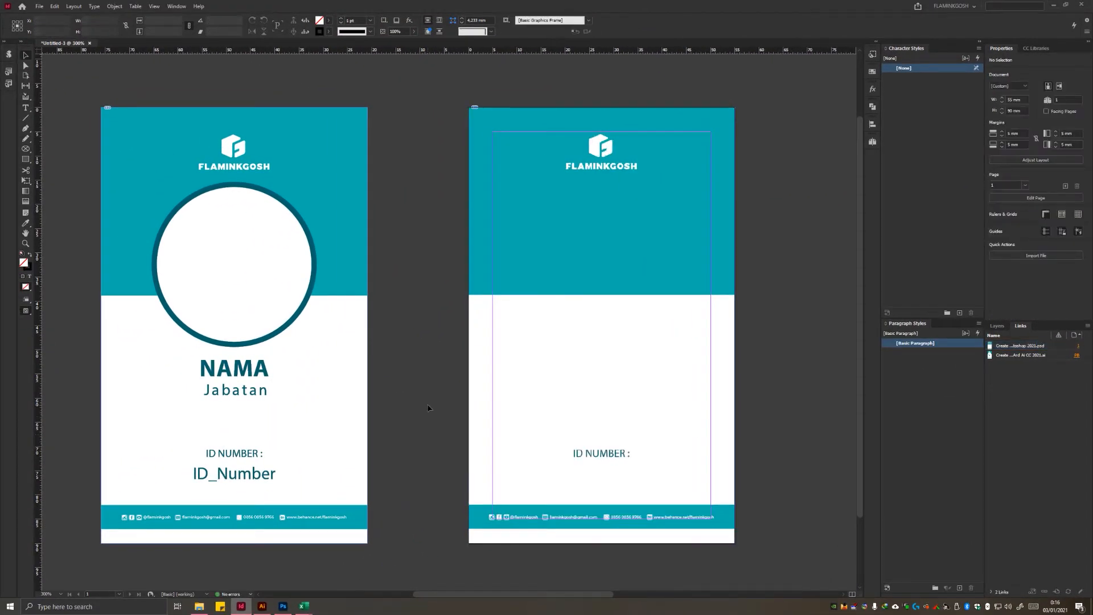
# Step: Hide the Illustrator card's Image and Text layers in its object layer options to preview it, and show both layers again
pyautogui.click(302, 140)
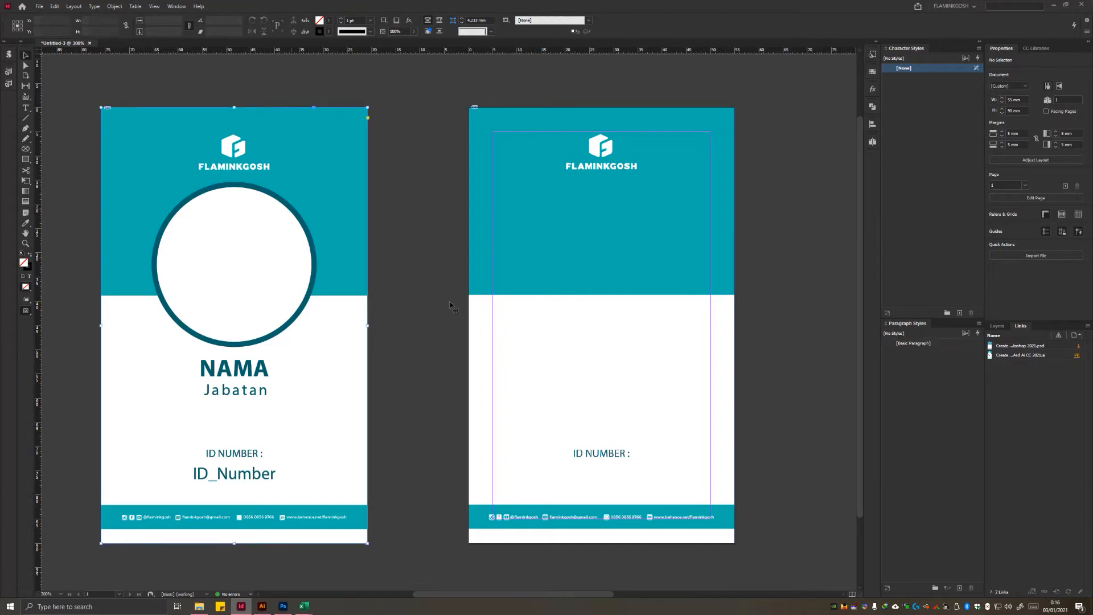
pyautogui.rightClick(324, 163)
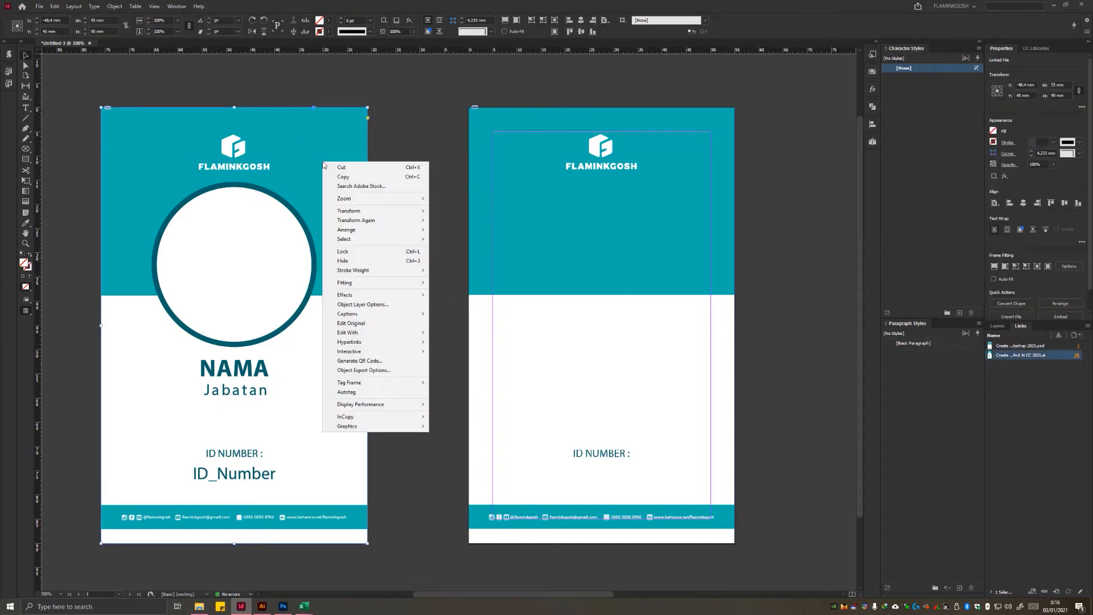
pyautogui.click(396, 305)
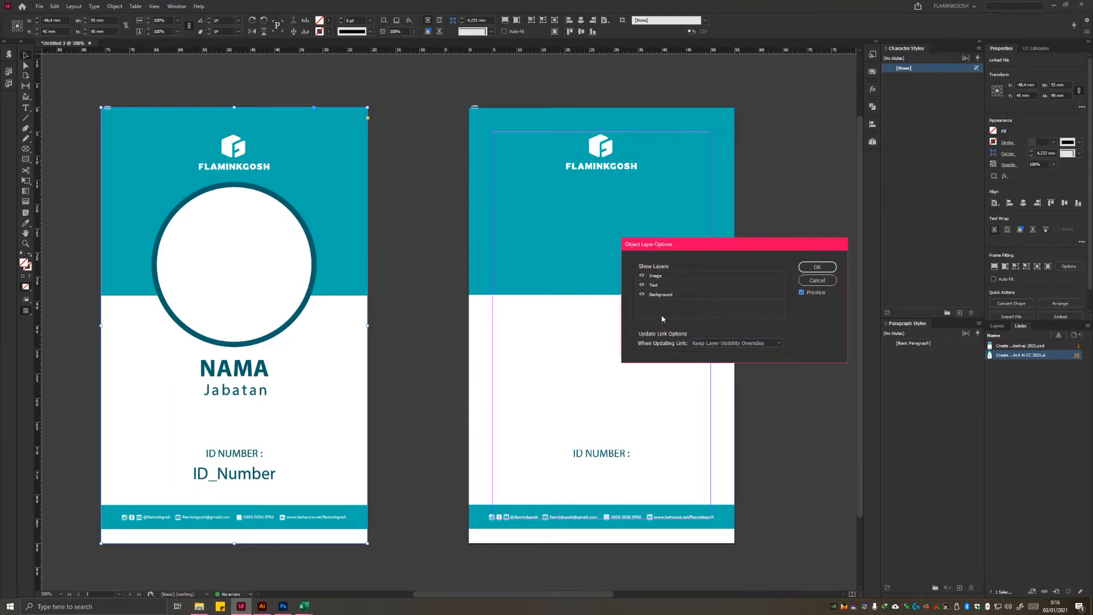
pyautogui.click(641, 276)
pyautogui.click(641, 285)
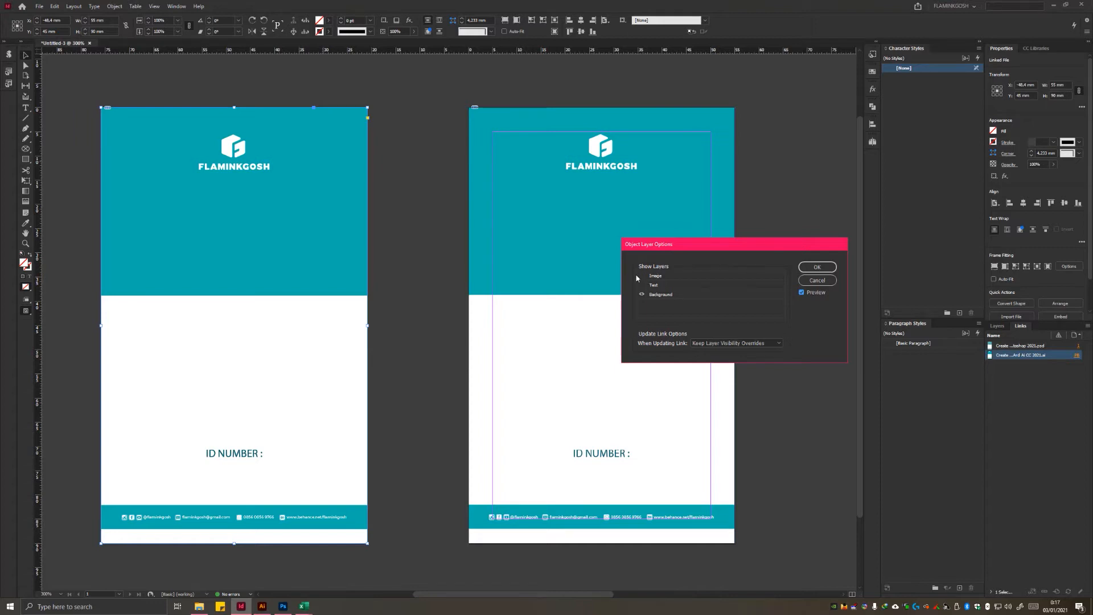
pyautogui.click(642, 286)
pyautogui.click(642, 285)
pyautogui.click(642, 286)
pyautogui.click(642, 277)
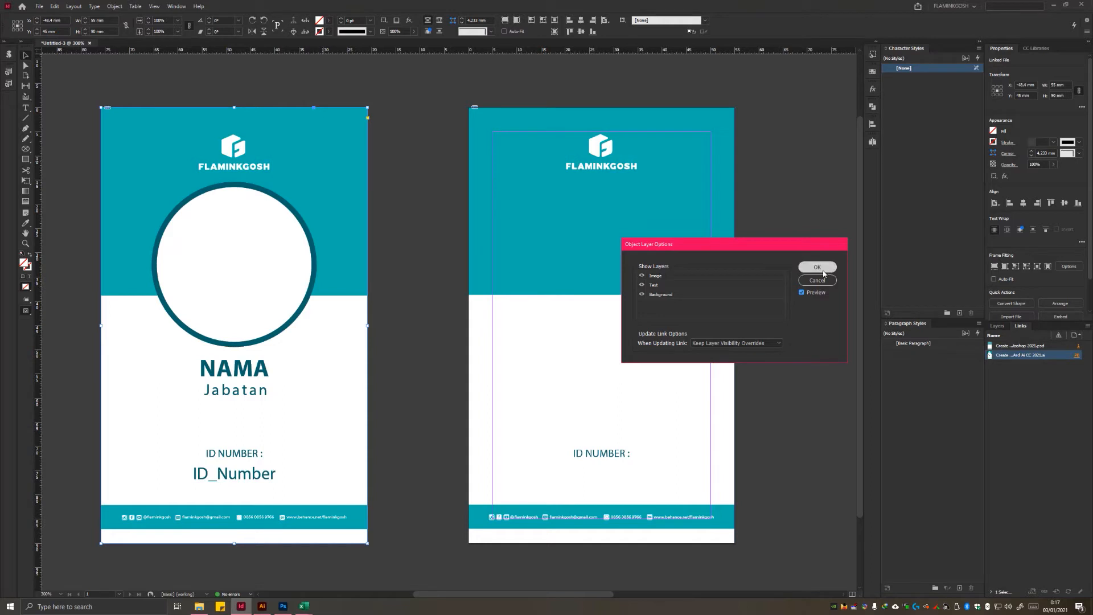
pyautogui.click(817, 267)
pyautogui.click(808, 354)
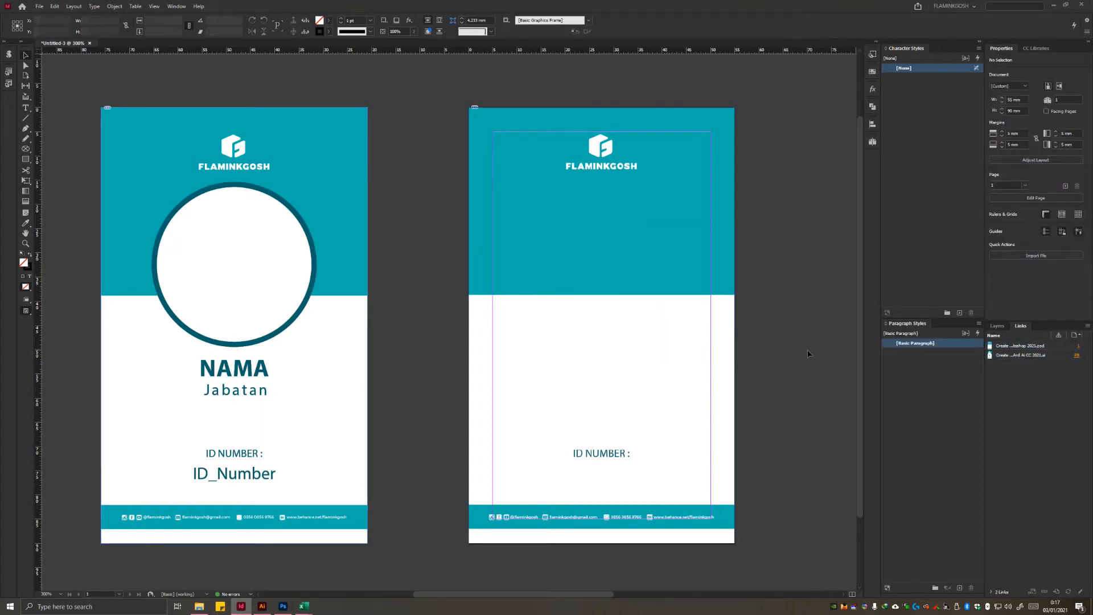
# Step: Delete the Photoshop card from the page and put the Illustrator card in its place
pyautogui.click(349, 308)
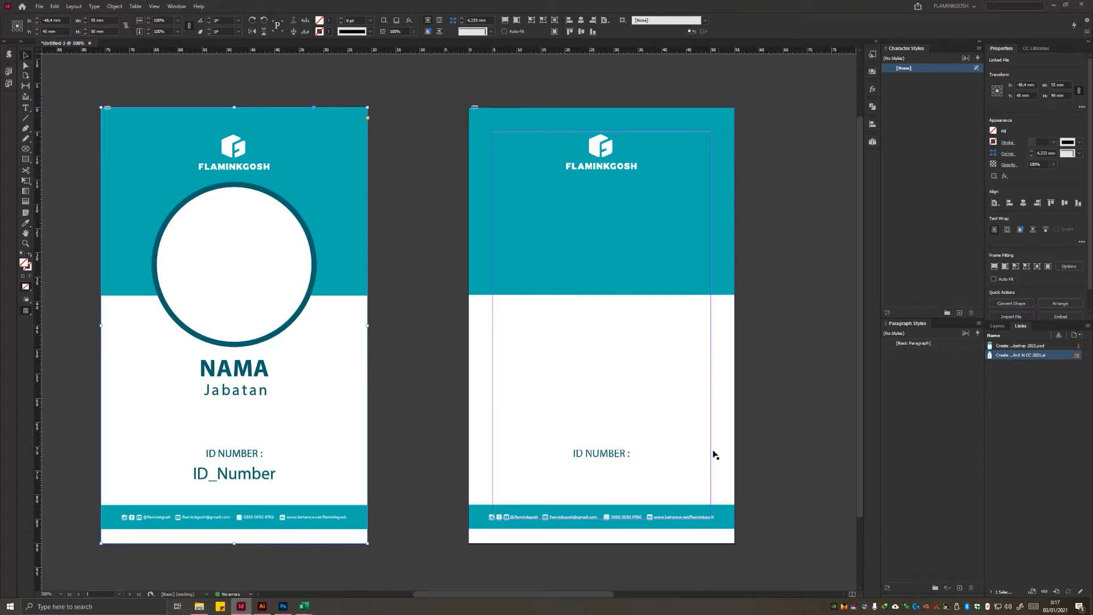
pyautogui.click(645, 494)
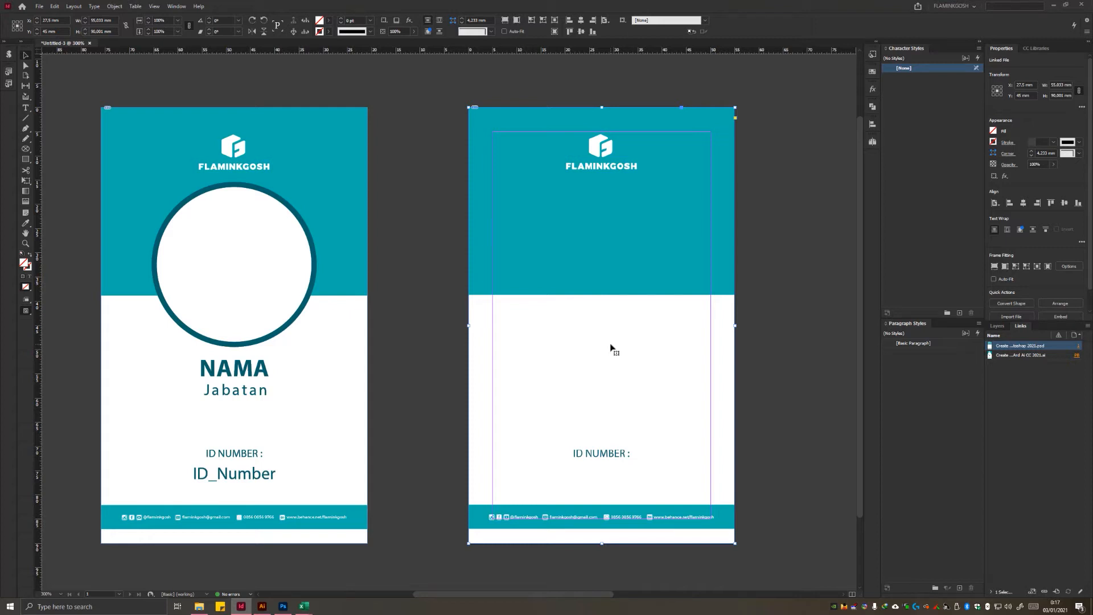
pyautogui.press('Delete')
pyautogui.click(257, 409)
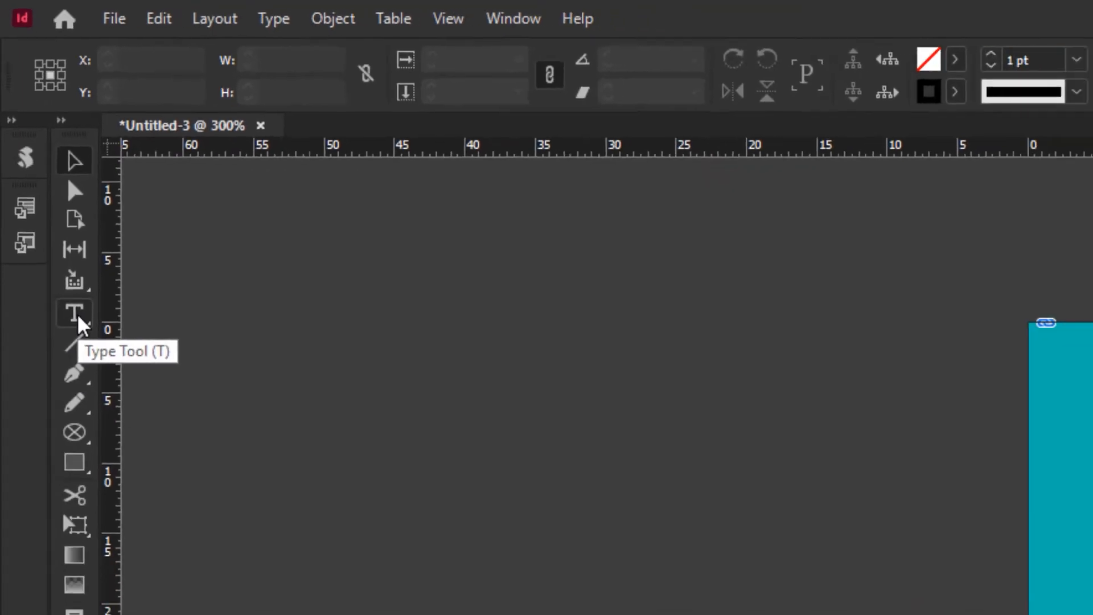
# Step: Draw a text frame across the Jabatan line, spanning from one page margin guide to the other
pyautogui.click(26, 108)
pyautogui.scroll(2, 569, 422)
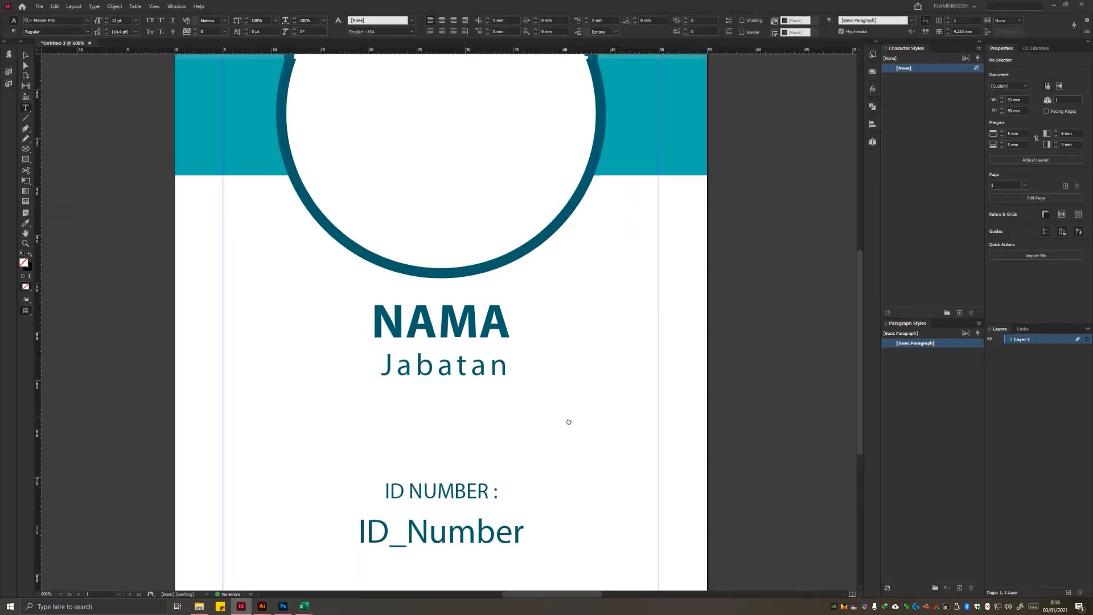
pyautogui.moveTo(223, 342); pyautogui.dragTo(225, 344)
pyautogui.moveTo(225, 344); pyautogui.dragTo(658, 398)
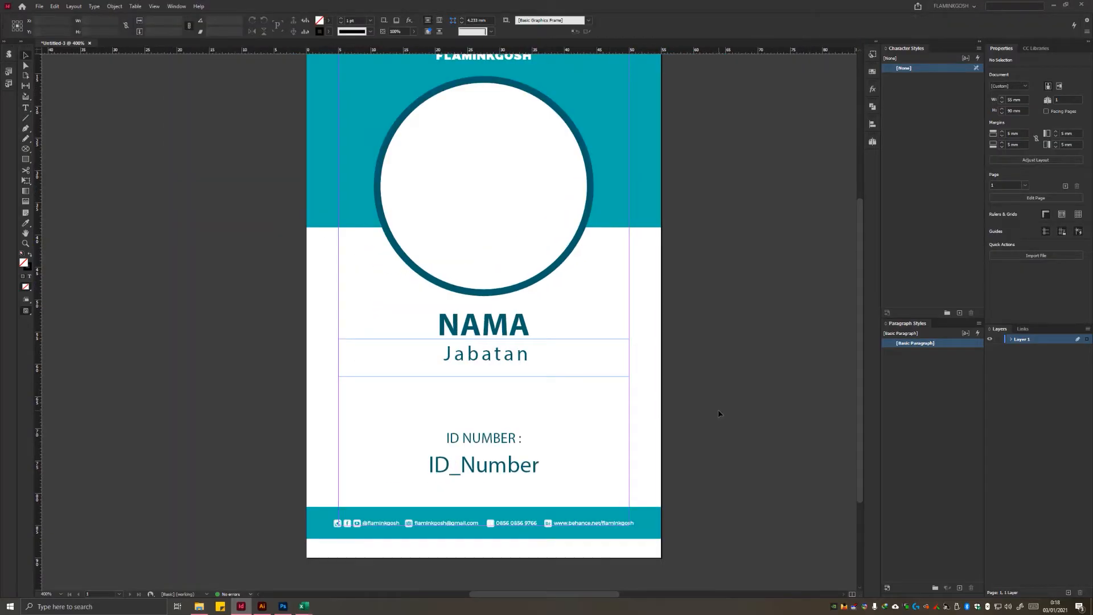
pyautogui.scroll(2, 721, 440)
pyautogui.scroll(-2, 723, 441)
pyautogui.moveTo(723, 440); pyautogui.dragTo(728, 441)
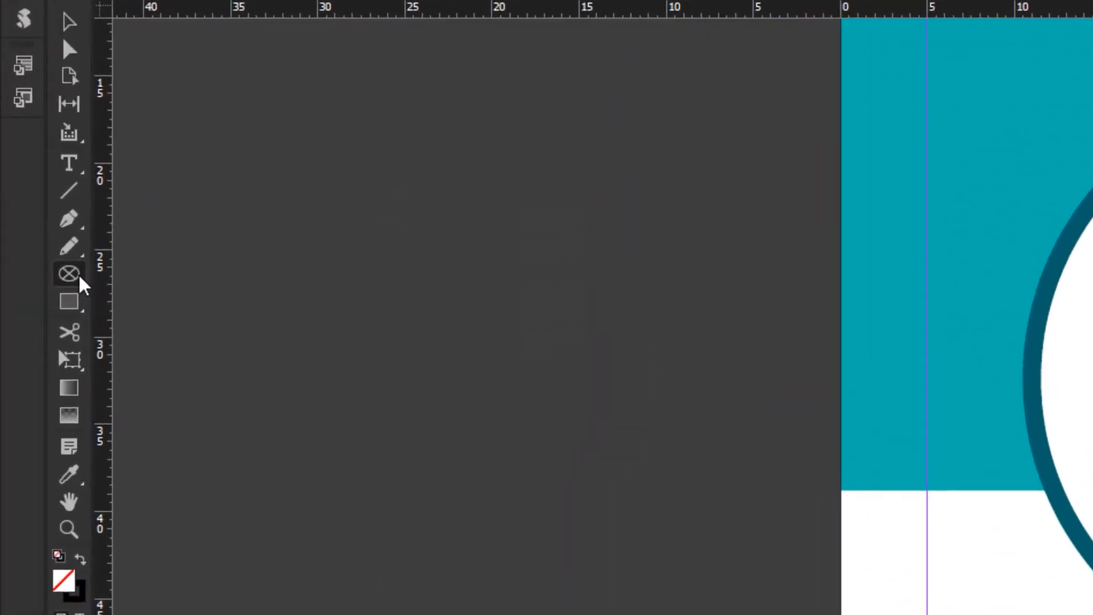
# Step: Draw a rectangular frame across the NAMA line between the side margin guides, about 45 mm wide and 7 mm high
pyautogui.click(26, 148)
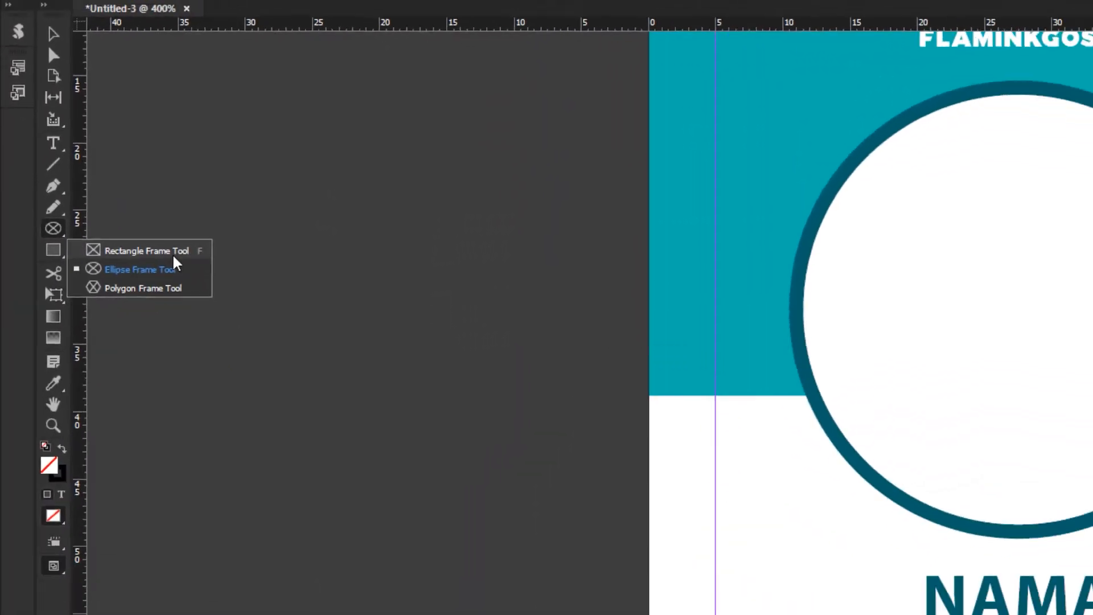
pyautogui.click(243, 310)
pyautogui.moveTo(344, 295); pyautogui.dragTo(634, 340)
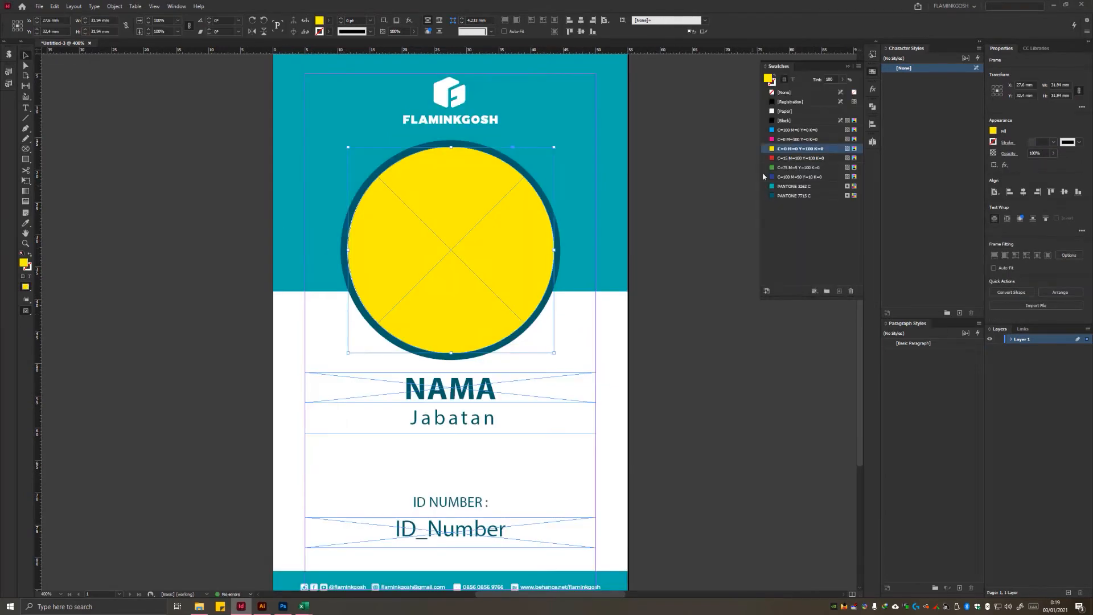
# Step: Give the circular photo frame a magenta C=0 M=100 Y=0 K=0 stroke and choose a preset stroke weight
pyautogui.click(797, 138)
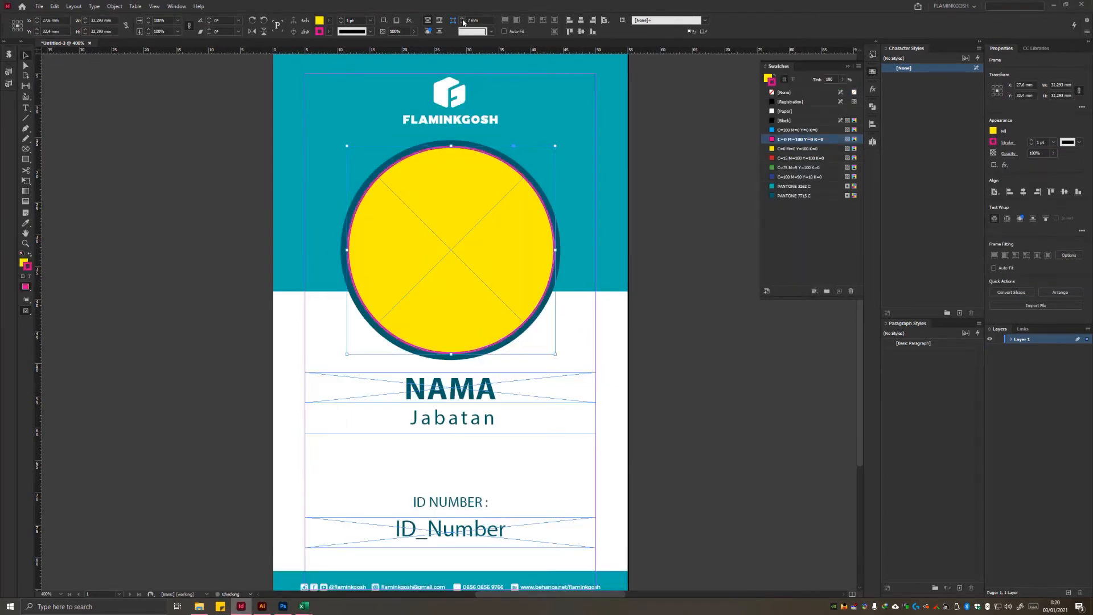
pyautogui.click(370, 21)
pyautogui.click(364, 114)
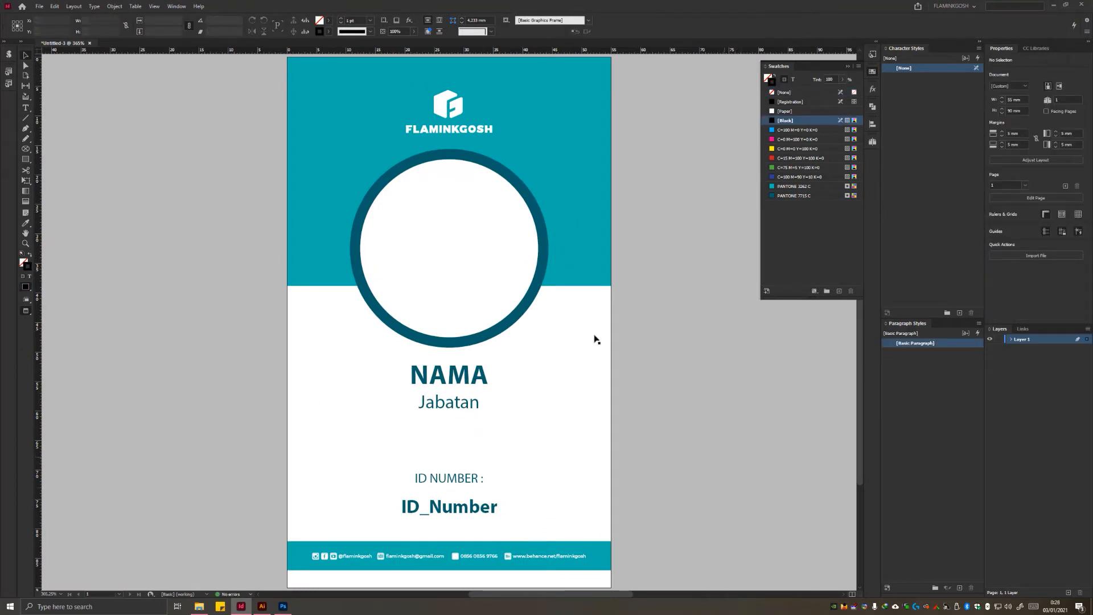
# Step: Check the NAMA, Jabatan and ID_Number text frames and the circular photo frame by selecting each one in turn
pyautogui.click(462, 386)
pyautogui.click(466, 403)
pyautogui.click(473, 515)
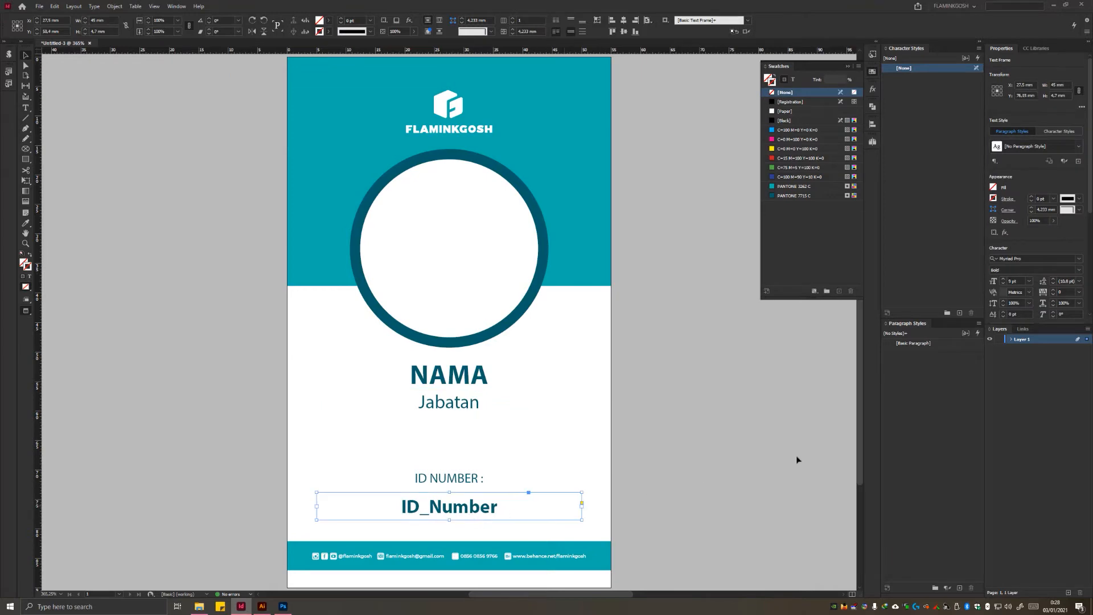
pyautogui.click(797, 459)
pyautogui.click(484, 280)
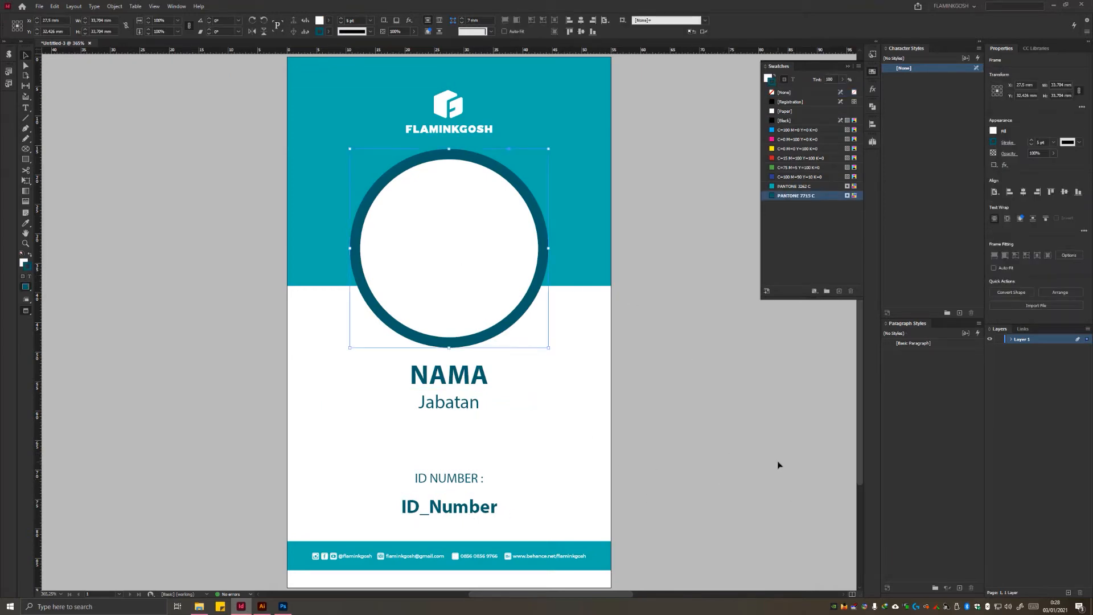
pyautogui.click(755, 405)
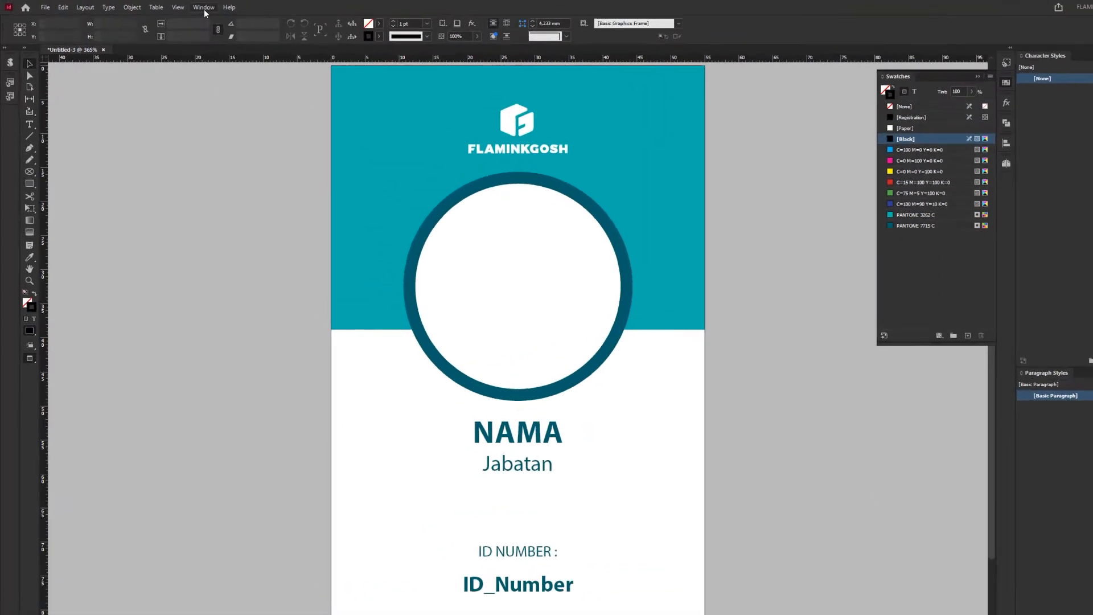
# Step: Show the Data Merge utility for the card document
pyautogui.click(176, 6)
pyautogui.moveTo(456, 470)
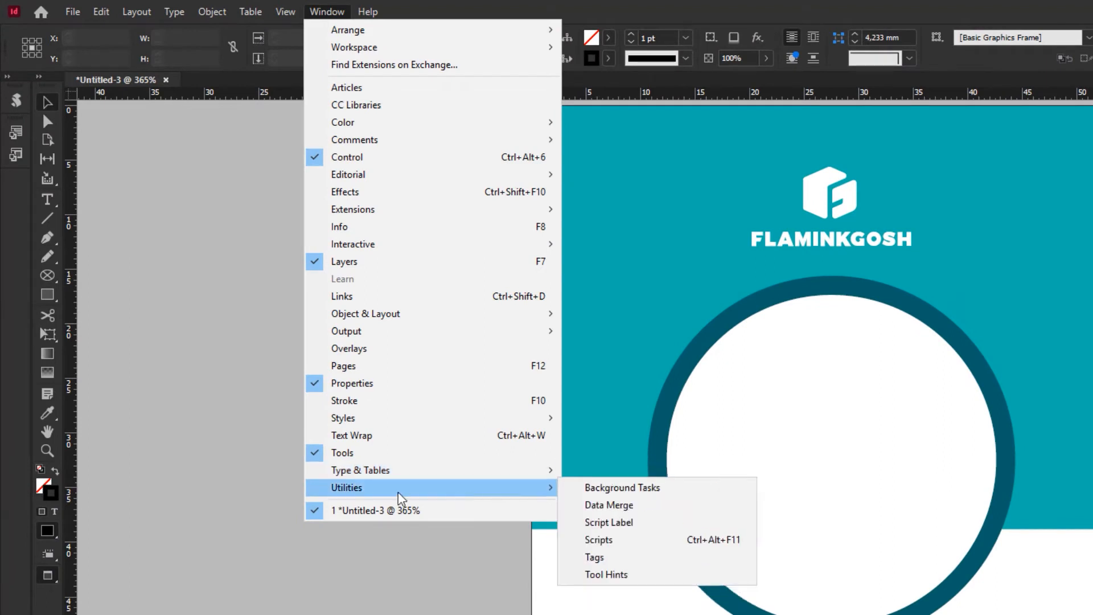
pyautogui.click(658, 509)
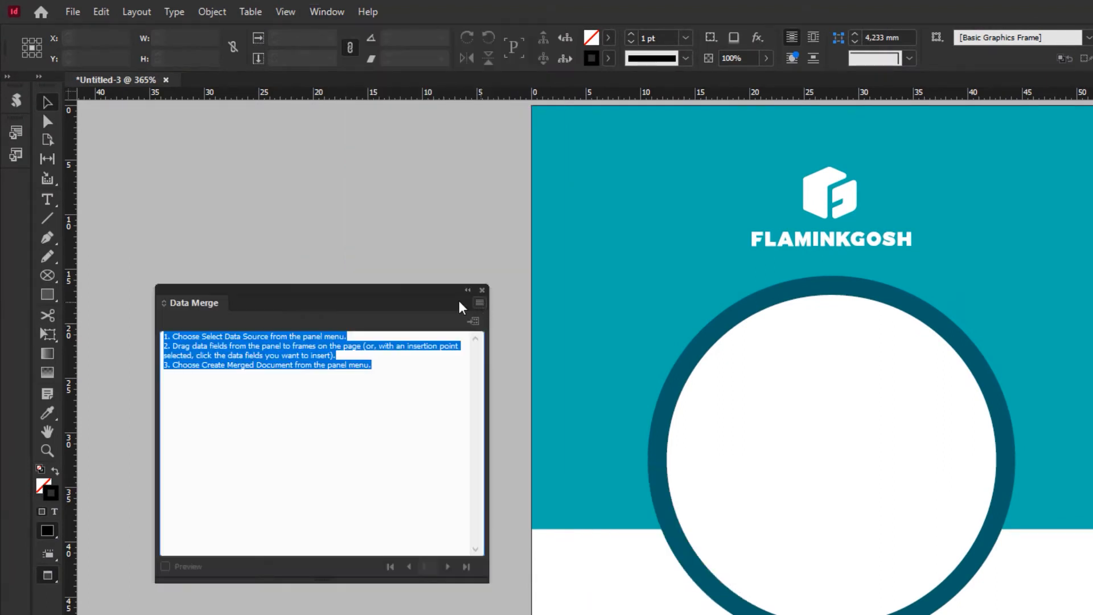
# Step: Load the file DATA KARYAWAN 2021 CSV from the Variable Data folder as the data merge source
pyautogui.click(479, 302)
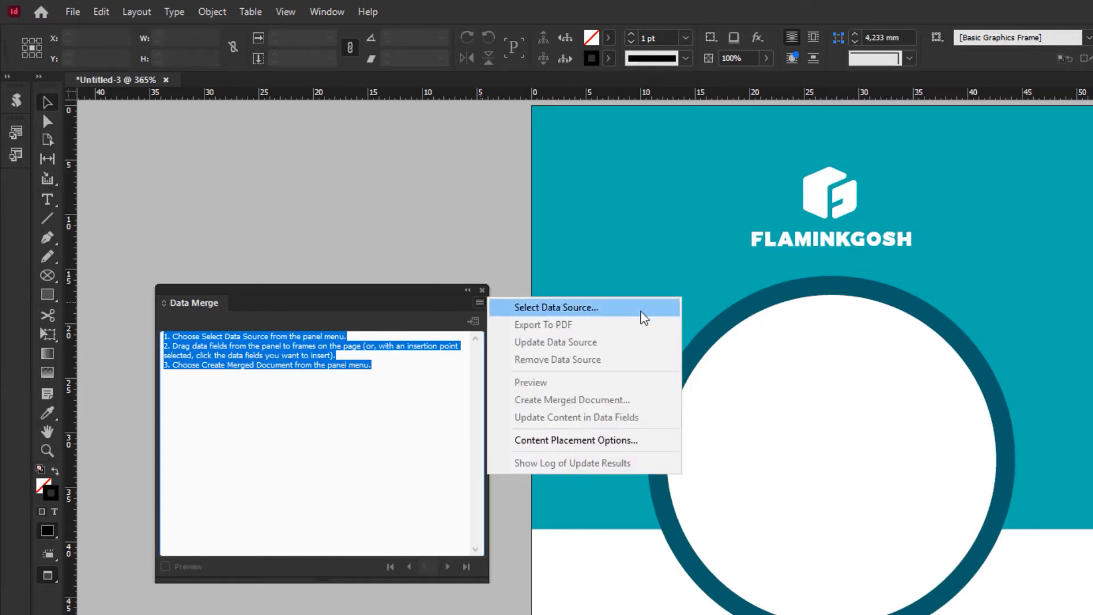
pyautogui.click(641, 312)
pyautogui.moveTo(934, 236); pyautogui.dragTo(866, 254)
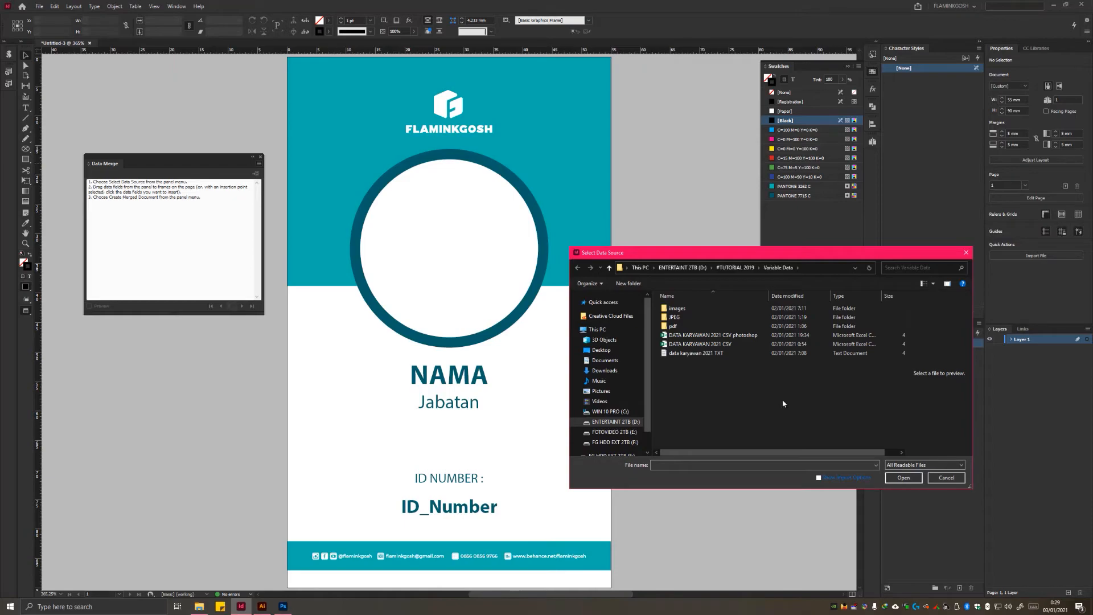
pyautogui.click(715, 345)
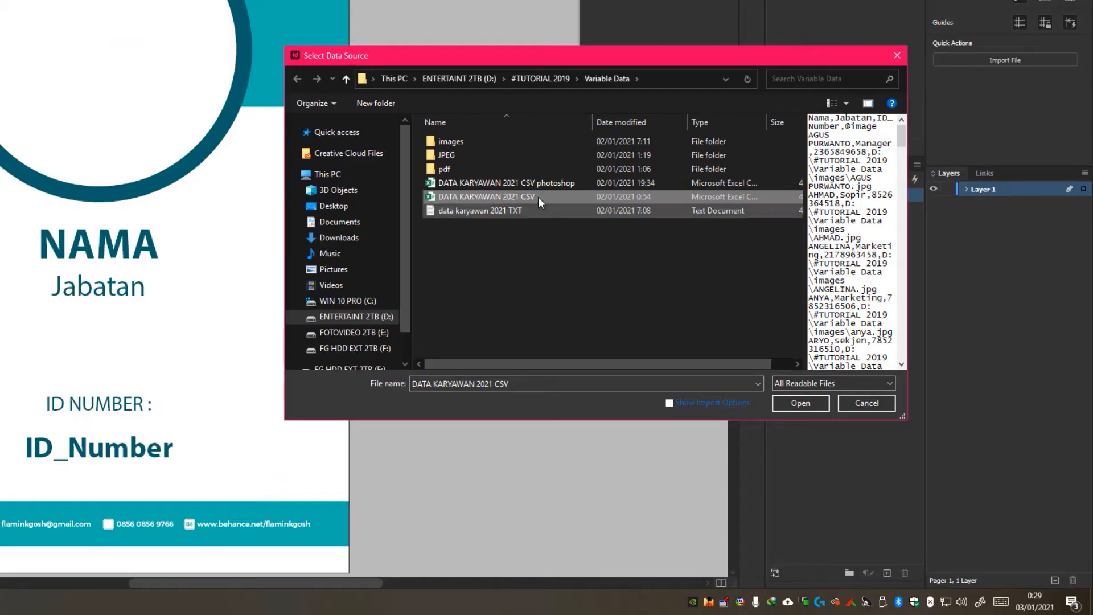
pyautogui.click(554, 183)
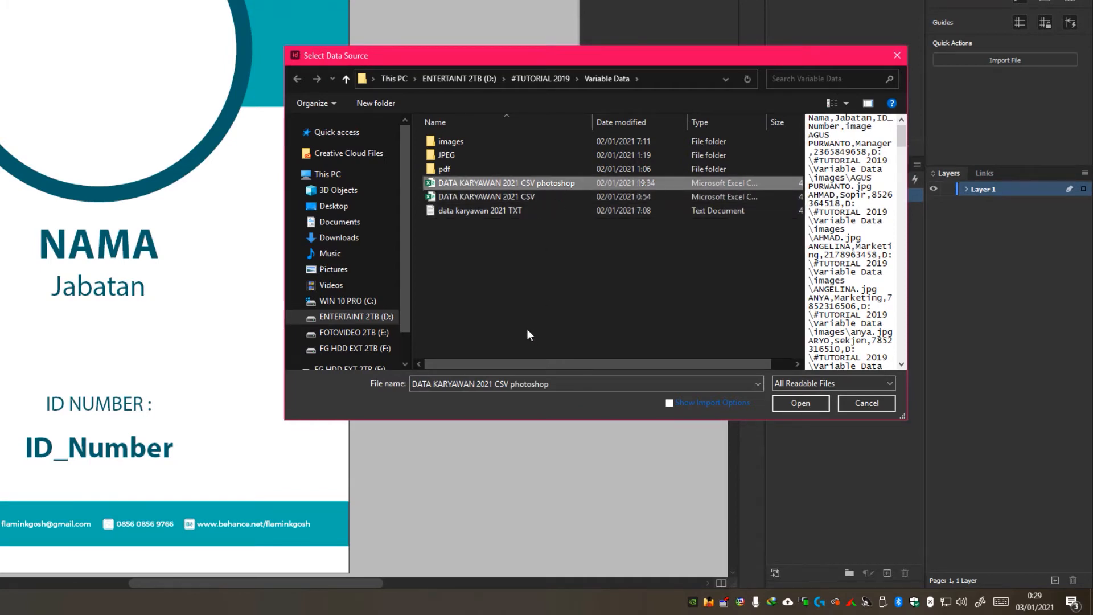
pyautogui.click(514, 197)
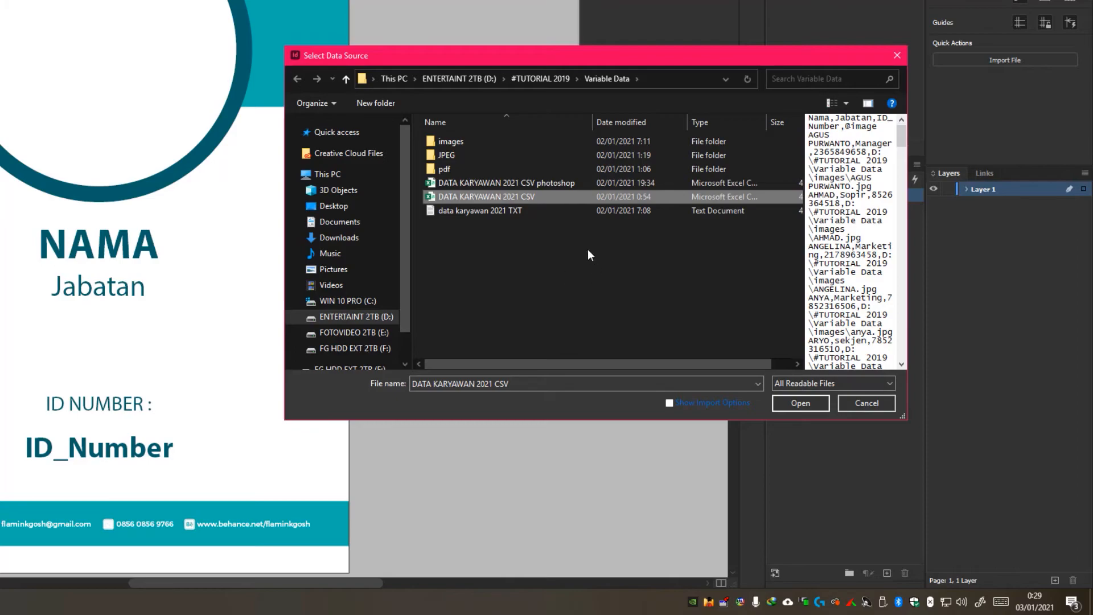
pyautogui.click(800, 403)
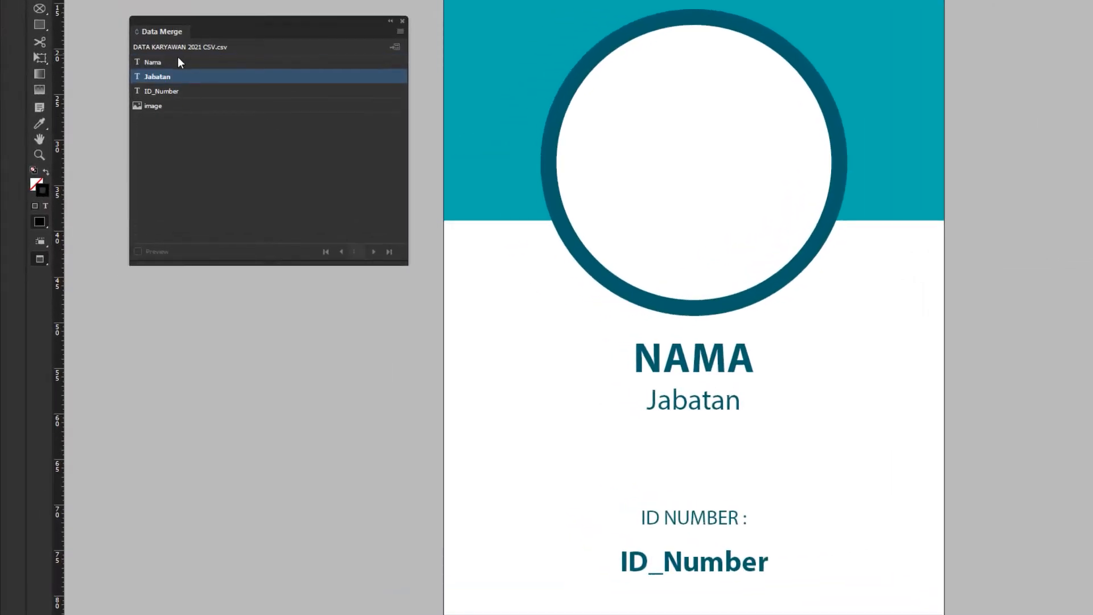
# Step: Review the imported Nama, Jabatan, ID_Number and image data fields one by one
pyautogui.click(177, 63)
pyautogui.click(177, 76)
pyautogui.click(176, 91)
pyautogui.click(175, 105)
pyautogui.click(299, 213)
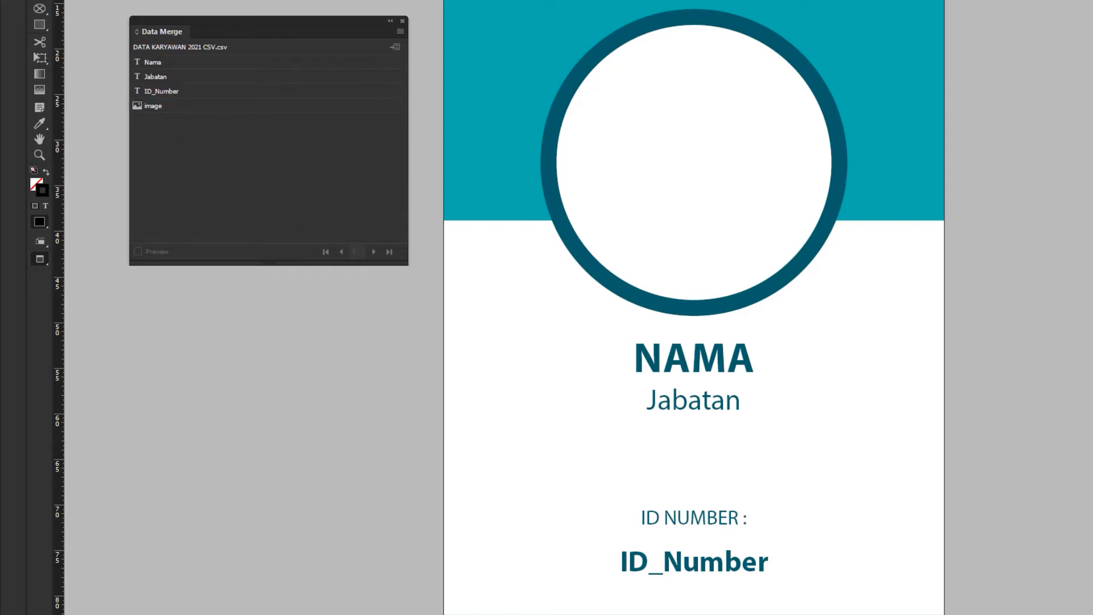
# Step: Replace the NAMA placeholder text on the card with the Nama data field
pyautogui.click(176, 62)
pyautogui.hotkey('ctrl', 'a')
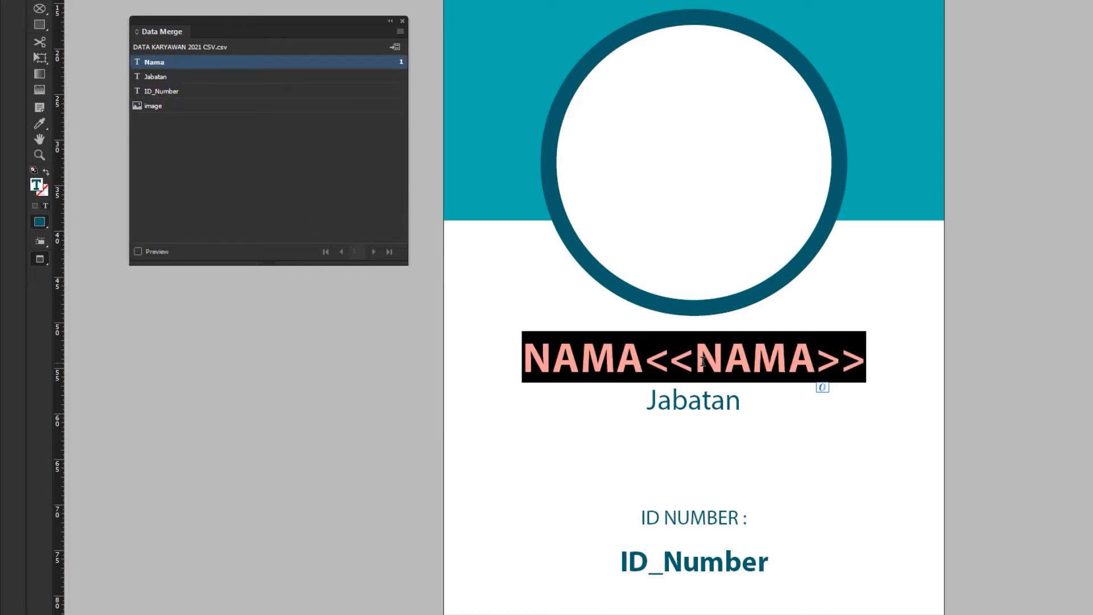
pyautogui.click(177, 64)
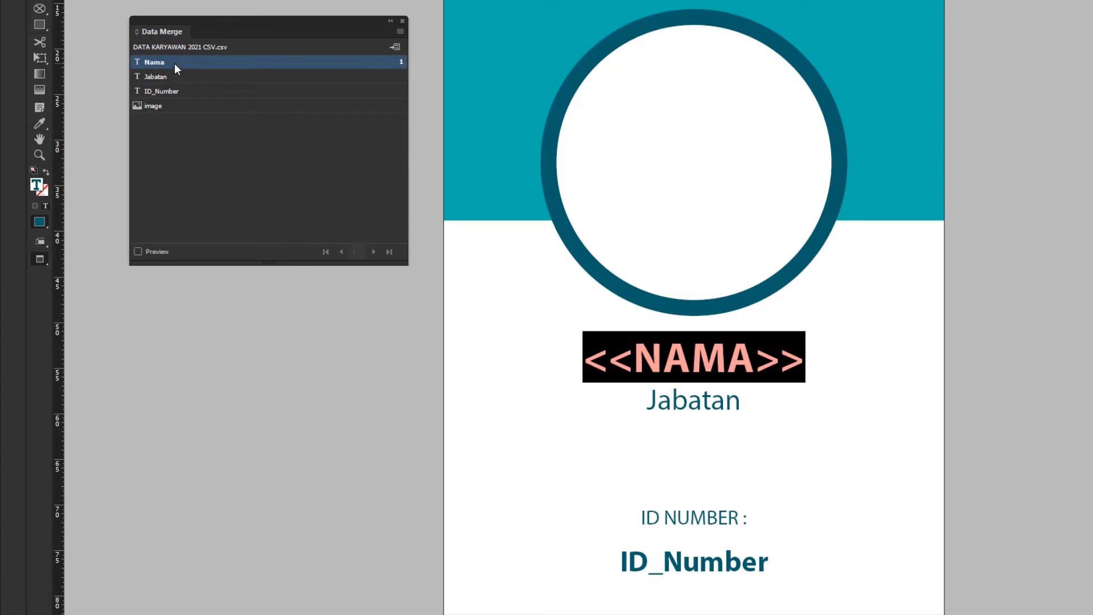
# Step: Replace the Jabatan and ID_Number placeholder texts with their matching data fields
pyautogui.doubleClick(696, 404)
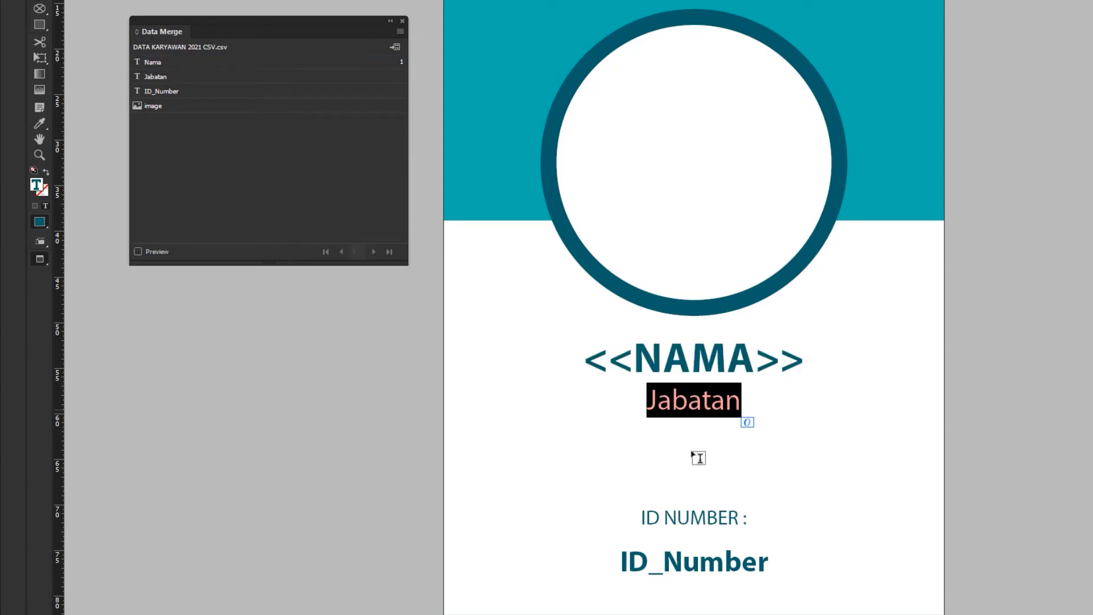
pyautogui.click(165, 80)
pyautogui.doubleClick(698, 563)
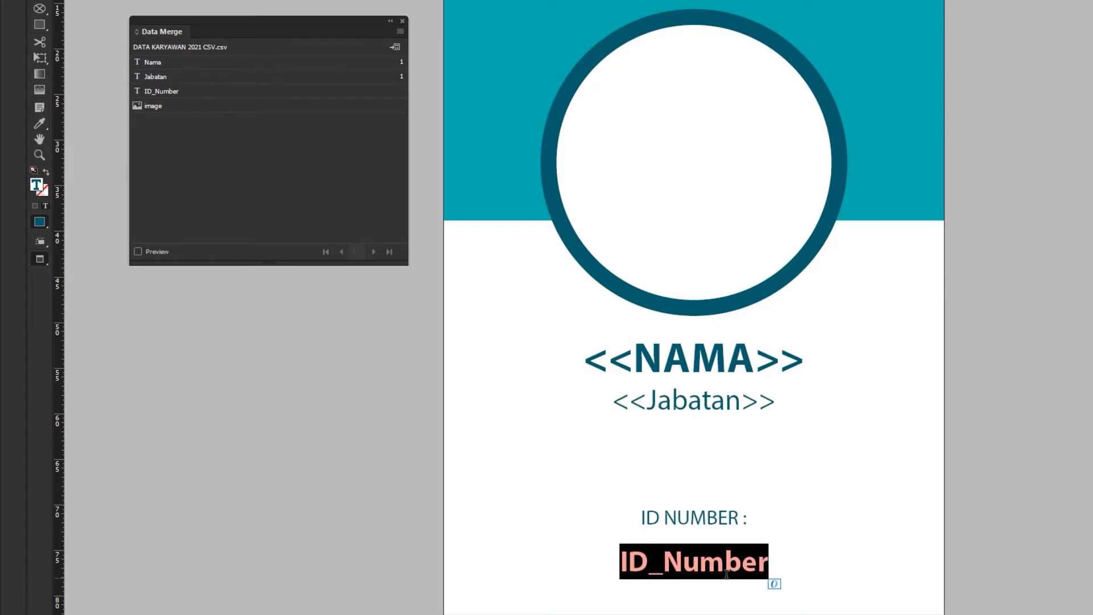
pyautogui.click(191, 91)
pyautogui.press('Escape')
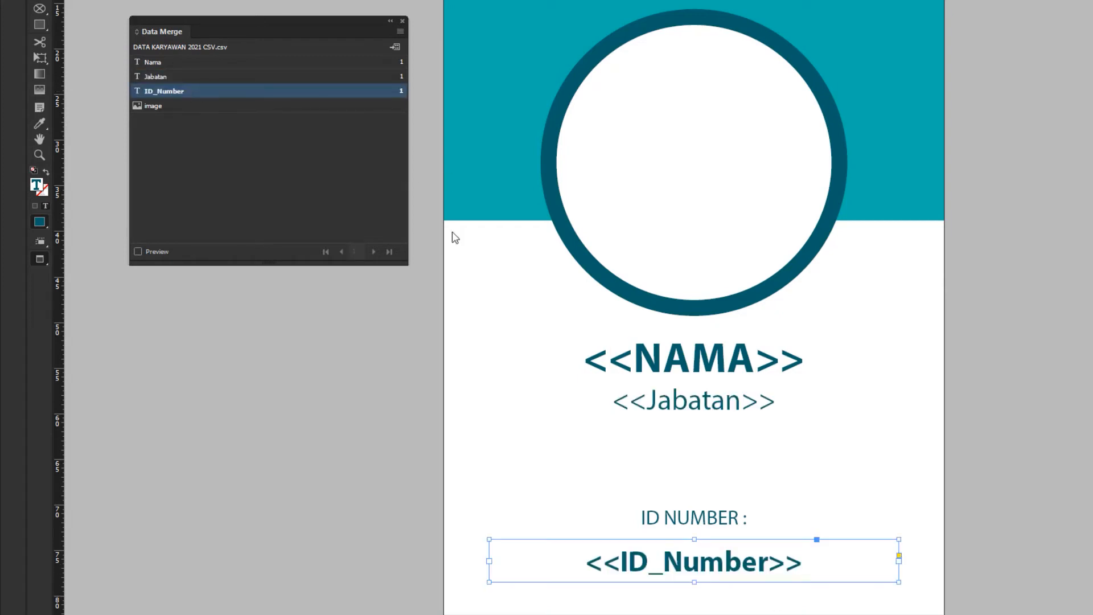
# Step: Assign the image data field to the circular photo frame and check it by switching between normal and preview screen modes
pyautogui.click(686, 217)
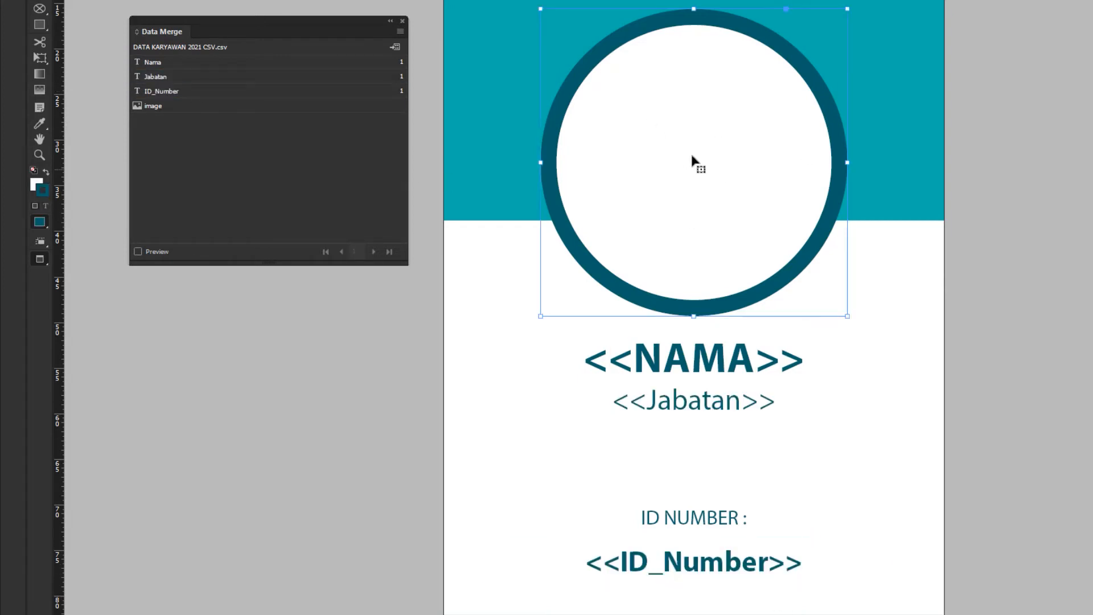
pyautogui.click(156, 105)
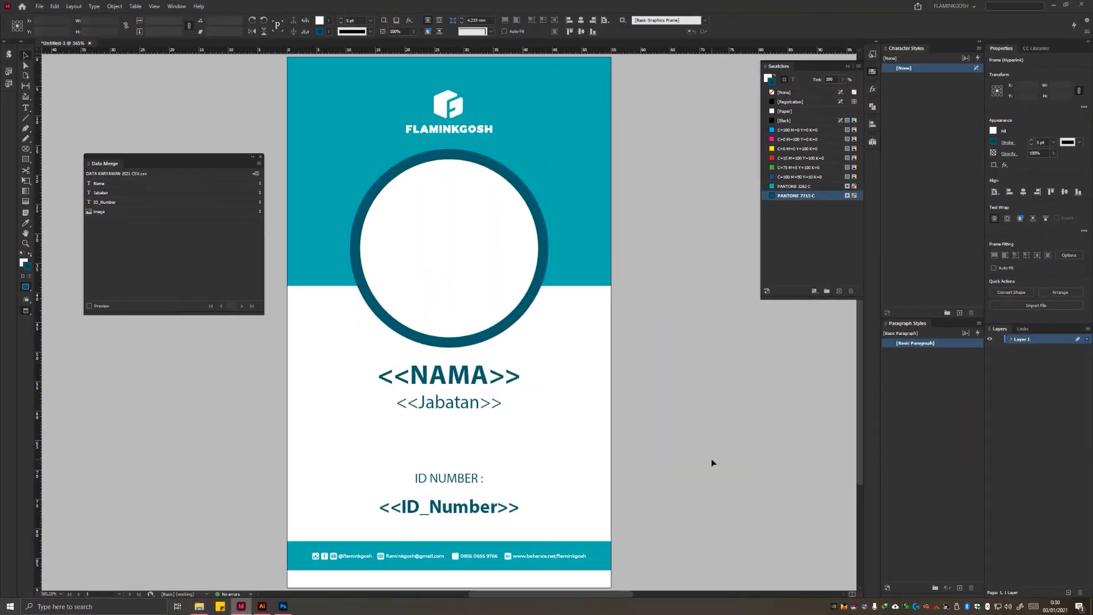
pyautogui.press('w')
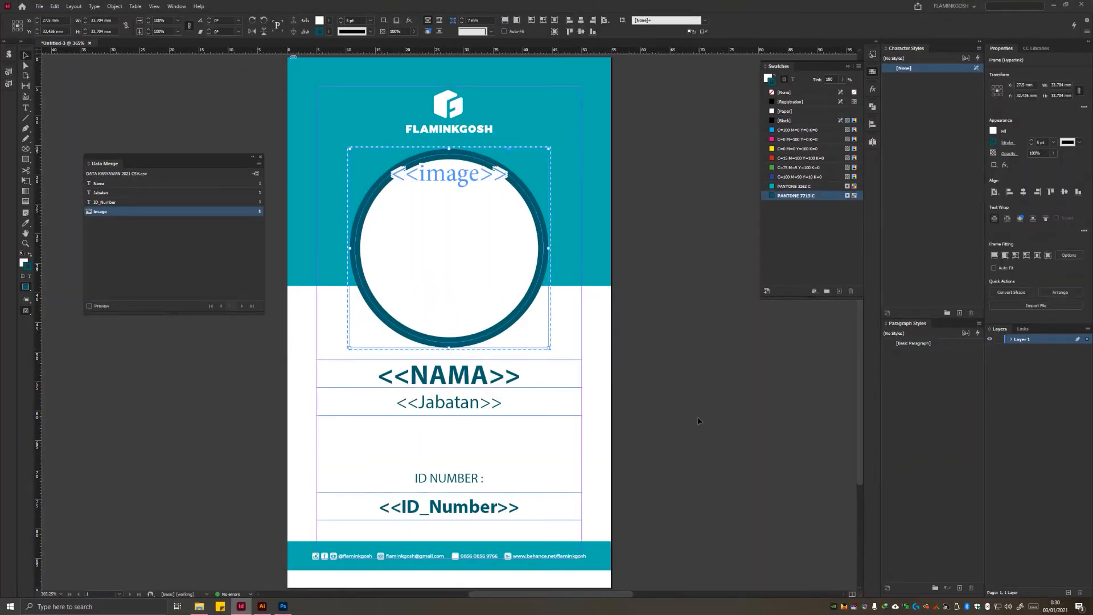
pyautogui.click(710, 419)
pyautogui.press('w')
pyautogui.press('w')
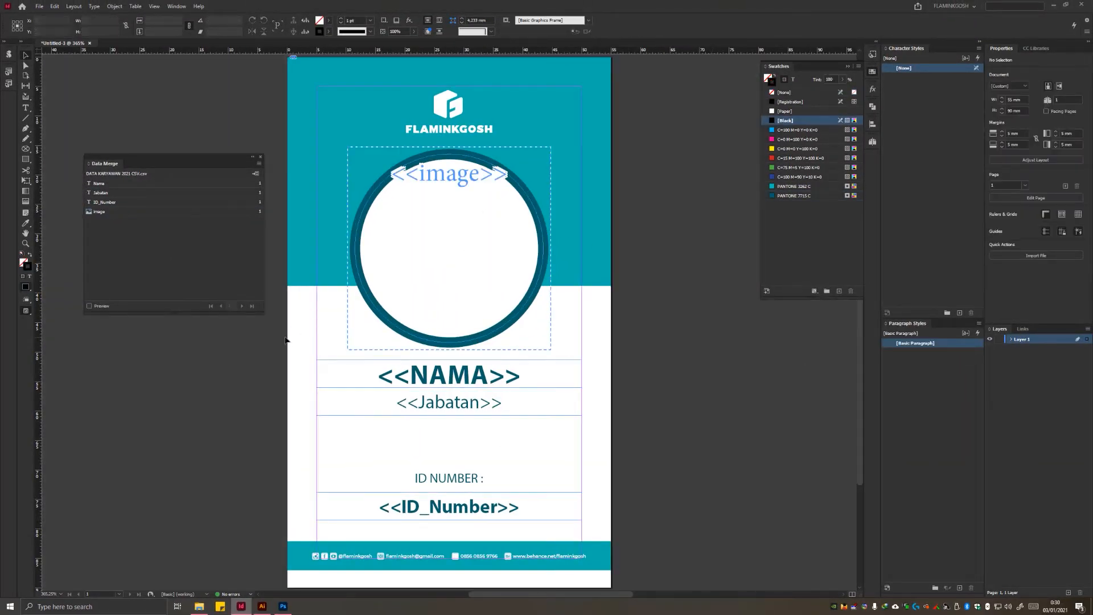
pyautogui.press('w')
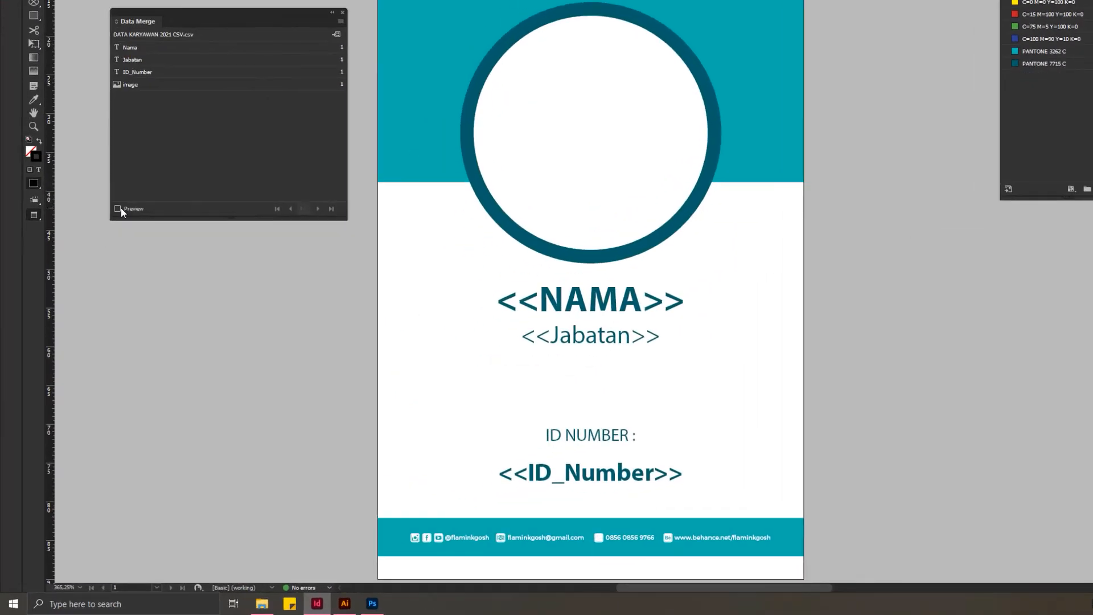
# Step: Turn on the merge preview and browse forward and back through the employee records on the card
pyautogui.click(118, 209)
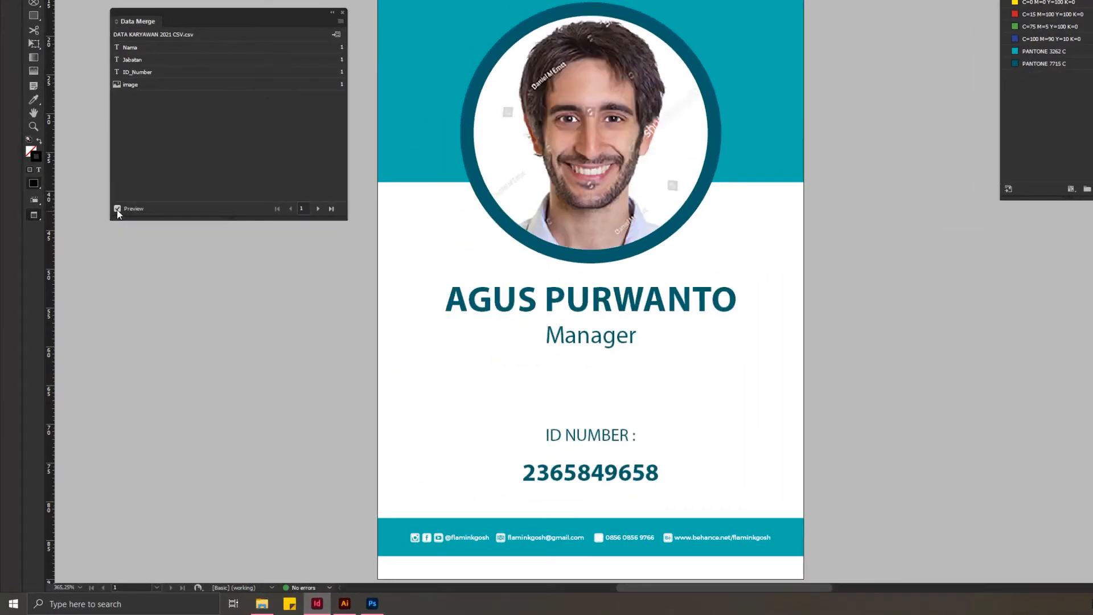
pyautogui.click(318, 209)
pyautogui.click(317, 208)
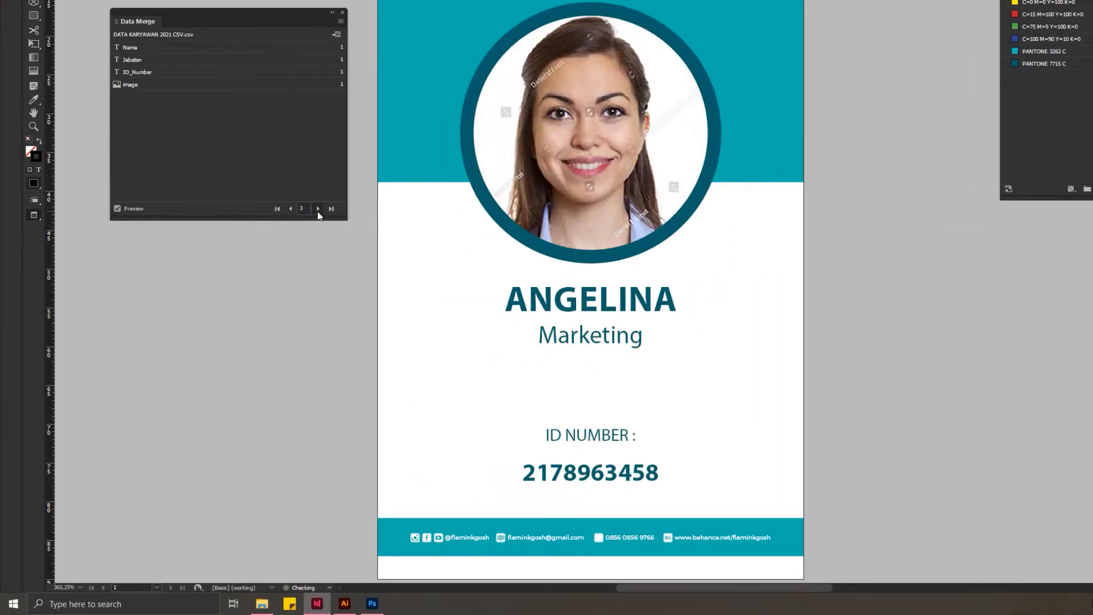
pyautogui.click(317, 209)
pyautogui.click(317, 208)
pyautogui.click(318, 209)
pyautogui.click(317, 208)
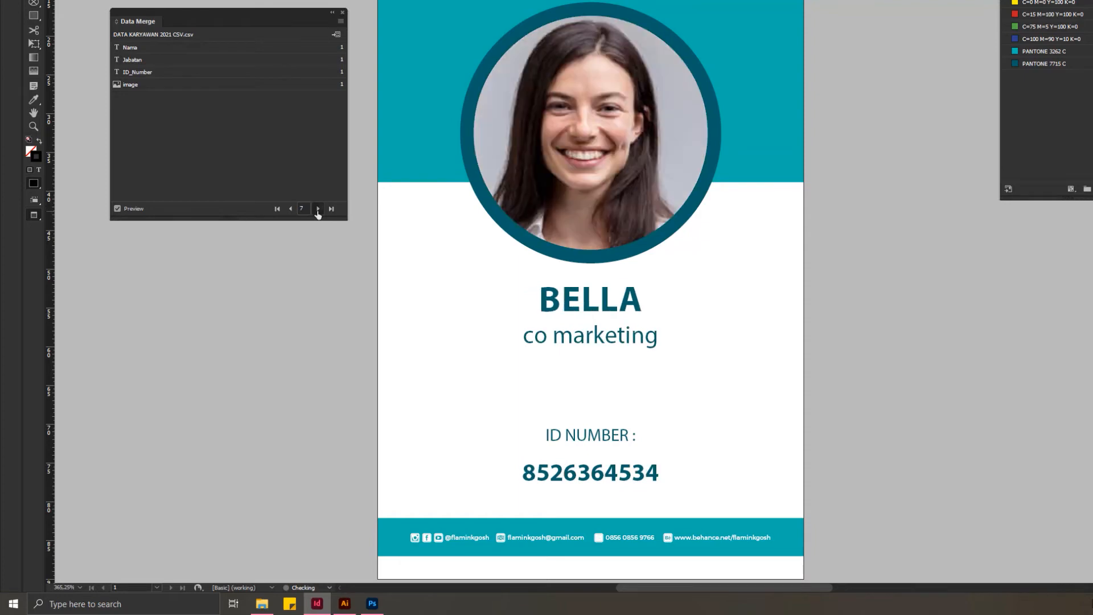
pyautogui.click(318, 209)
pyautogui.click(318, 209)
pyautogui.click(318, 208)
pyautogui.click(318, 209)
pyautogui.click(318, 209)
pyautogui.click(317, 209)
pyautogui.click(317, 209)
pyautogui.click(318, 209)
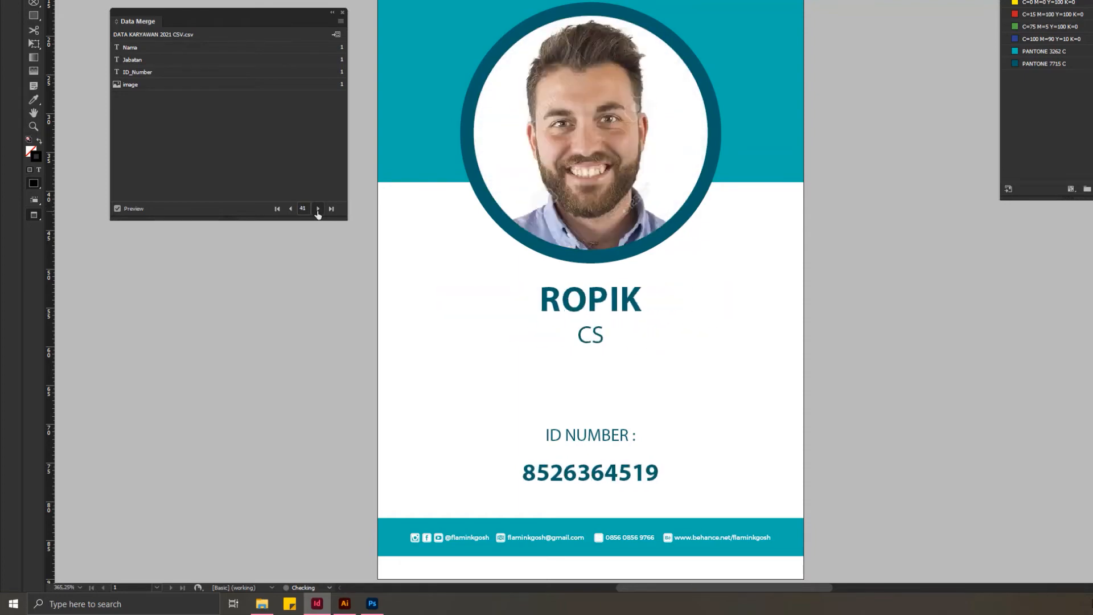
pyautogui.click(318, 208)
pyautogui.click(317, 208)
pyautogui.click(289, 209)
pyautogui.click(289, 209)
pyautogui.click(318, 209)
pyautogui.click(318, 209)
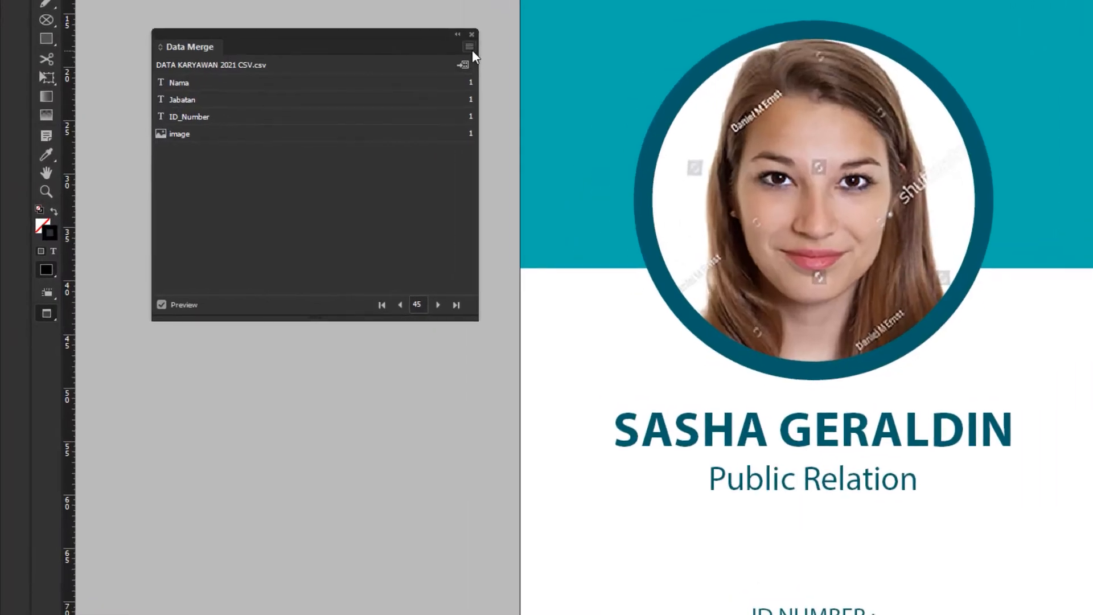
# Step: Open the settings for creating a merged document and preview the multiple record layout on the page
pyautogui.click(259, 163)
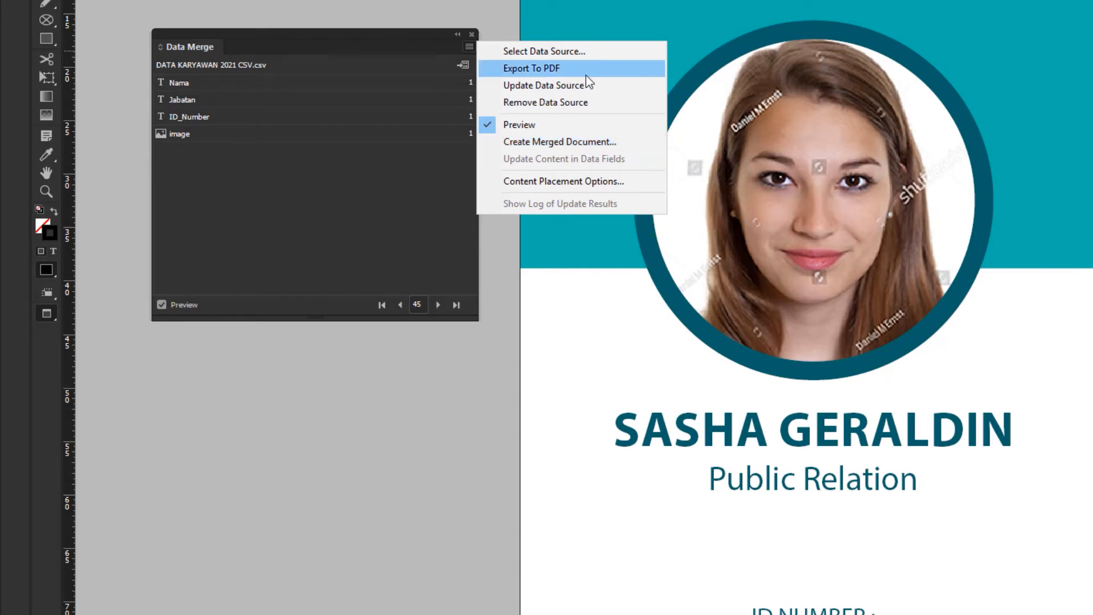
pyautogui.click(469, 45)
pyautogui.click(470, 46)
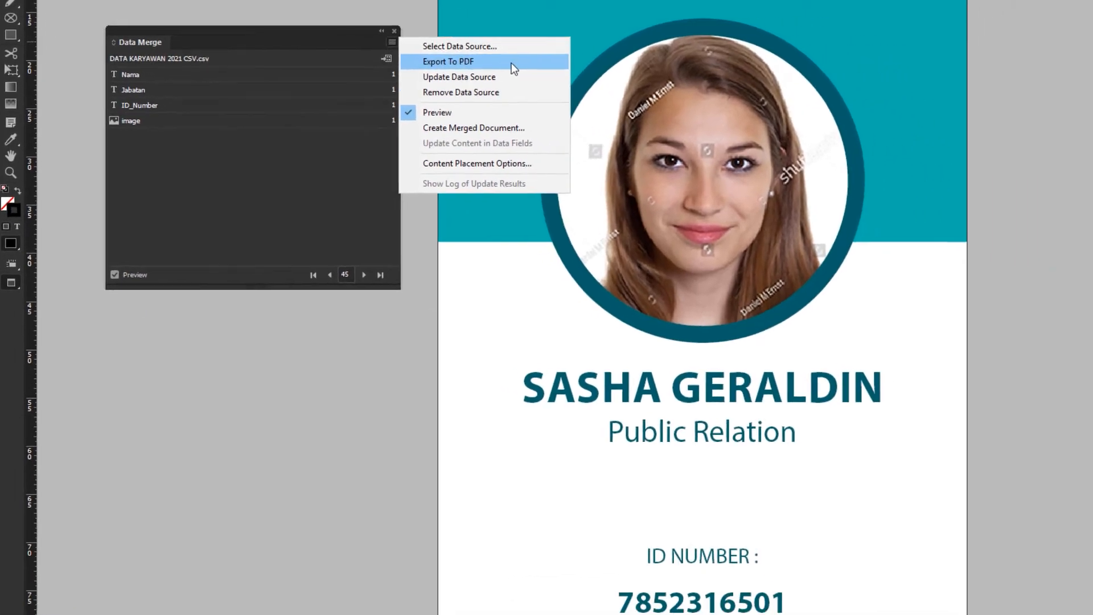
pyautogui.click(544, 140)
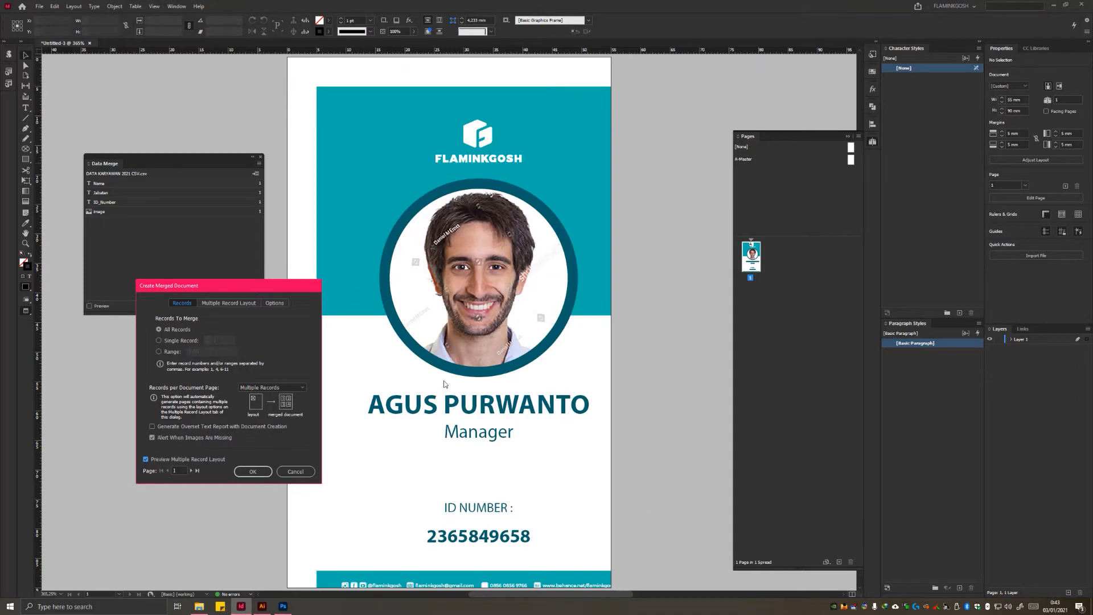
pyautogui.moveTo(250, 287); pyautogui.dragTo(200, 318)
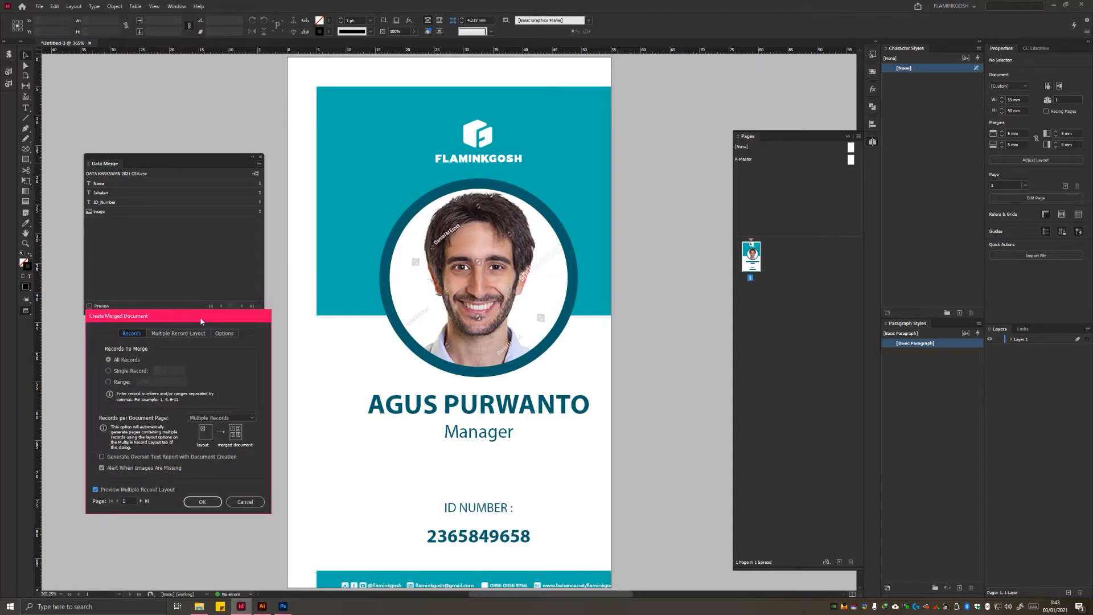
# Step: Set all four margins of the multiple record layout to 0 mm
pyautogui.click(179, 333)
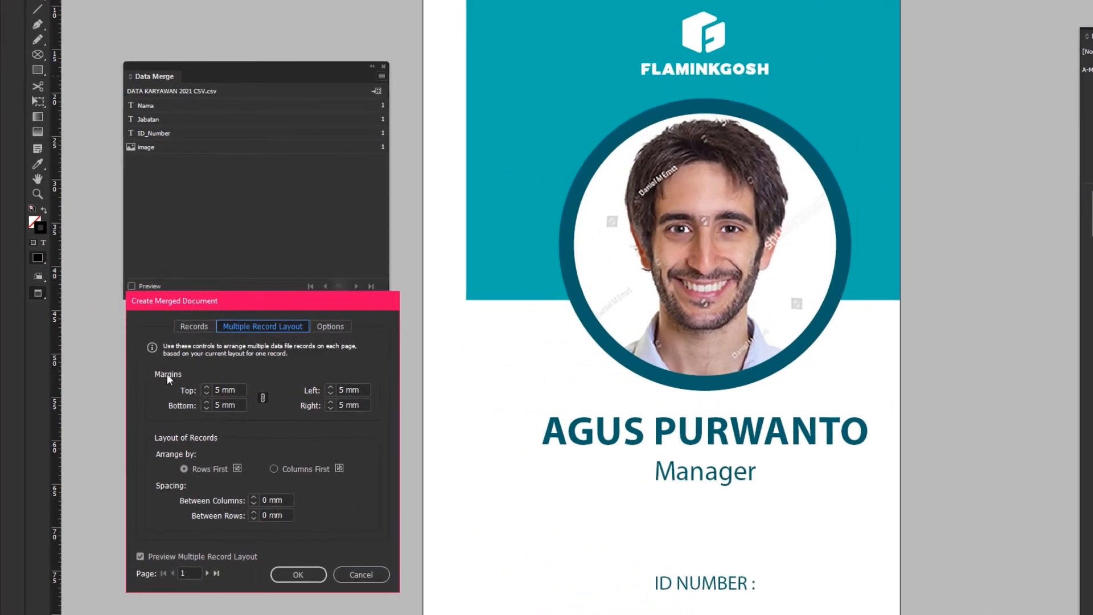
pyautogui.click(163, 377)
pyautogui.moveTo(240, 390); pyautogui.dragTo(169, 395)
pyautogui.write('0')
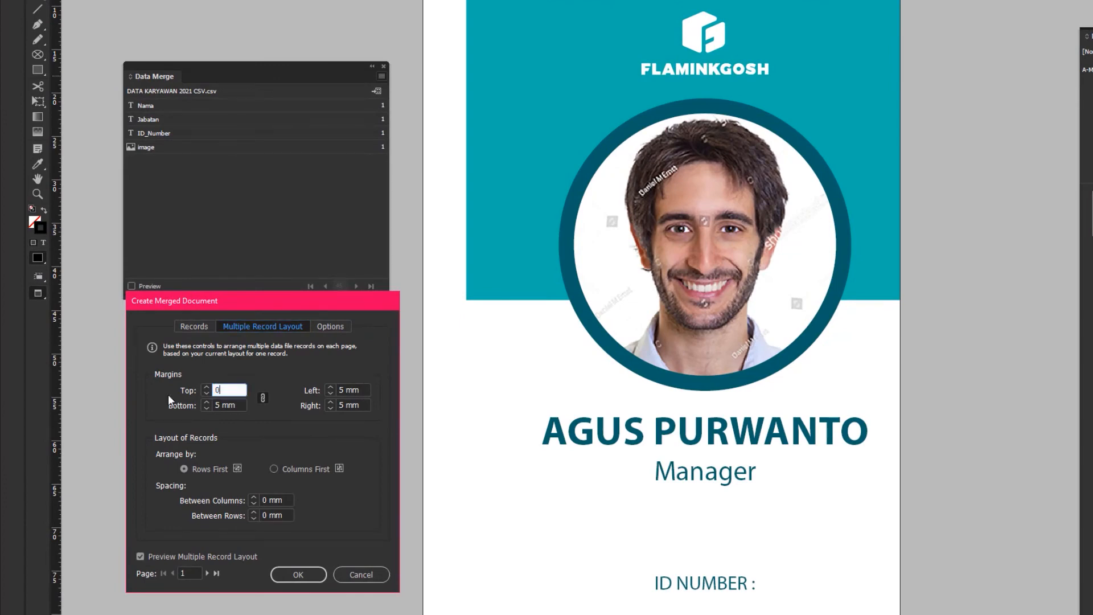
pyautogui.press('Tab')
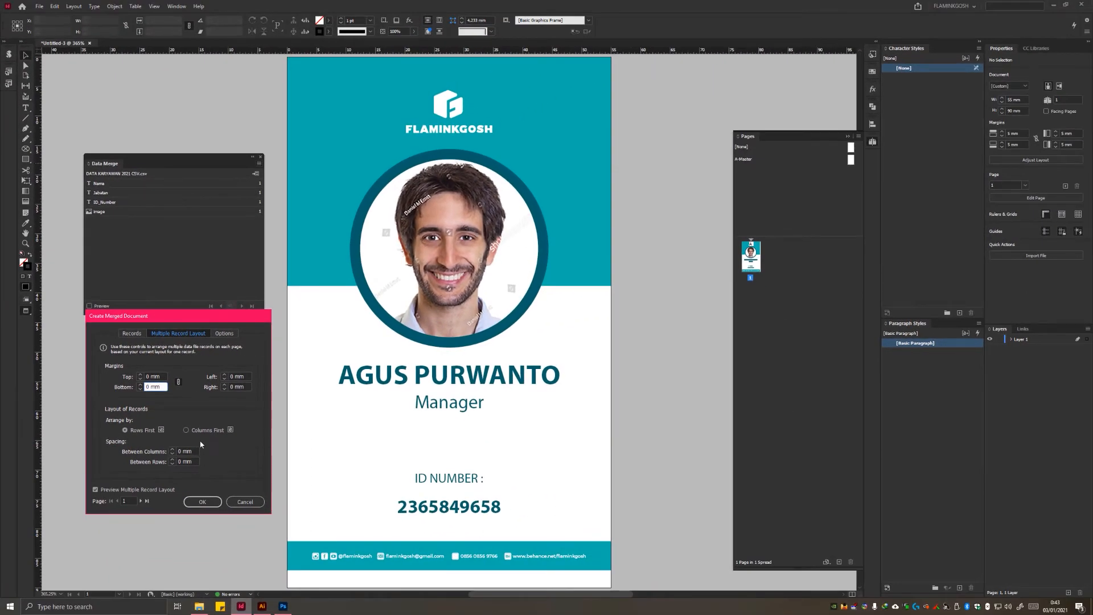
pyautogui.click(241, 376)
pyautogui.click(156, 377)
pyautogui.click(231, 377)
pyautogui.click(233, 387)
pyautogui.moveTo(165, 389); pyautogui.dragTo(144, 388)
# Step: Page forward through the merge preview to check the cards of successive employee records
pyautogui.click(141, 501)
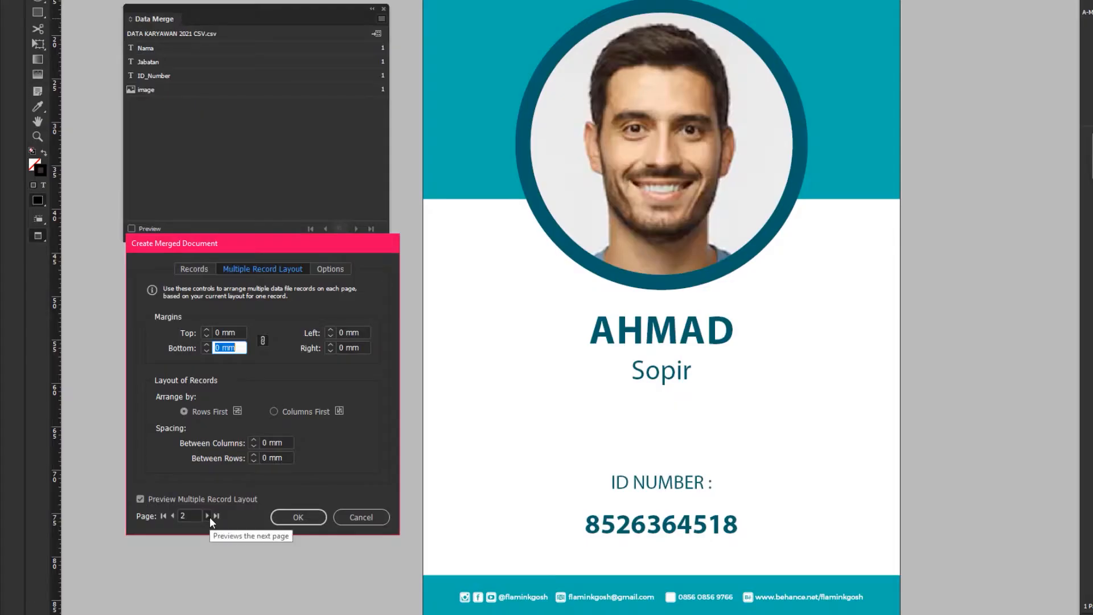
pyautogui.click(210, 516)
pyautogui.click(209, 517)
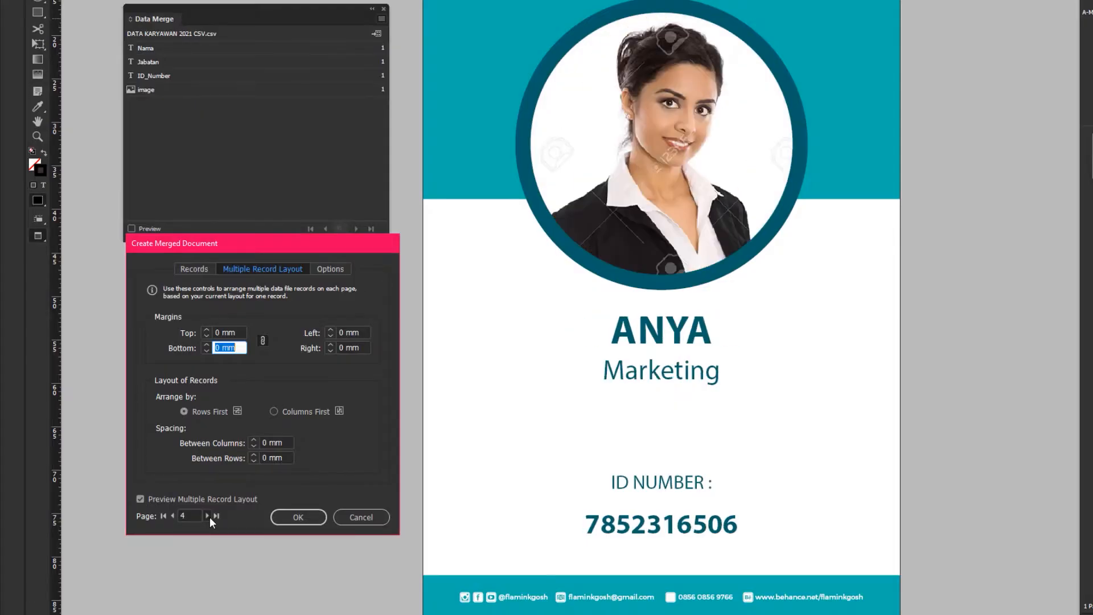
pyautogui.click(210, 517)
pyautogui.click(210, 517)
pyautogui.click(210, 517)
pyautogui.click(209, 517)
pyautogui.click(209, 516)
pyautogui.click(209, 516)
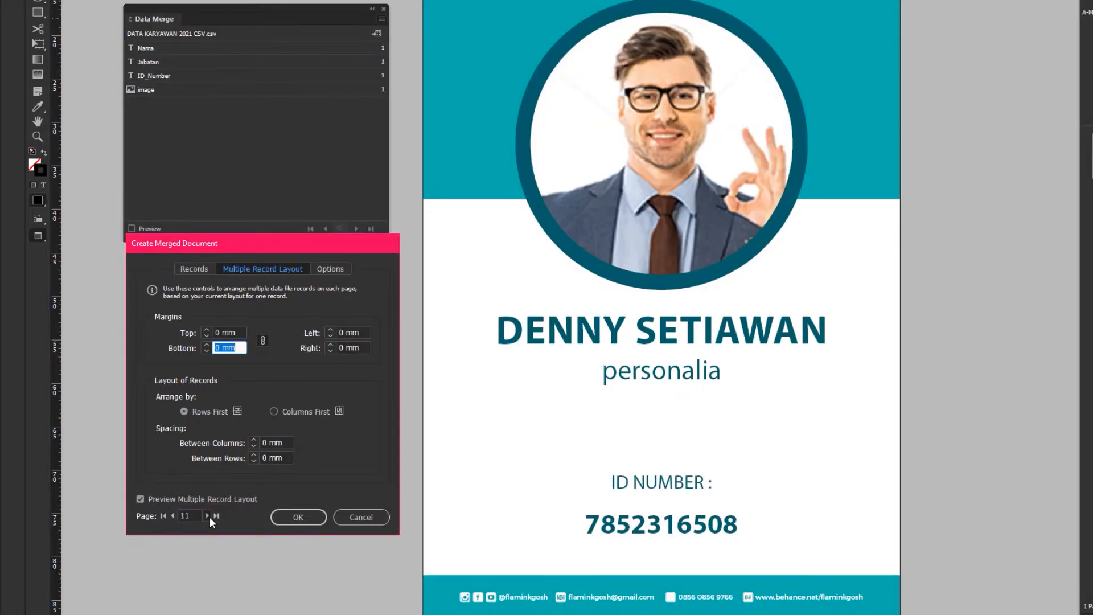
pyautogui.click(209, 517)
pyautogui.click(210, 517)
pyautogui.click(209, 516)
pyautogui.click(210, 517)
pyautogui.click(210, 517)
pyautogui.click(210, 517)
pyautogui.click(210, 517)
pyautogui.click(209, 517)
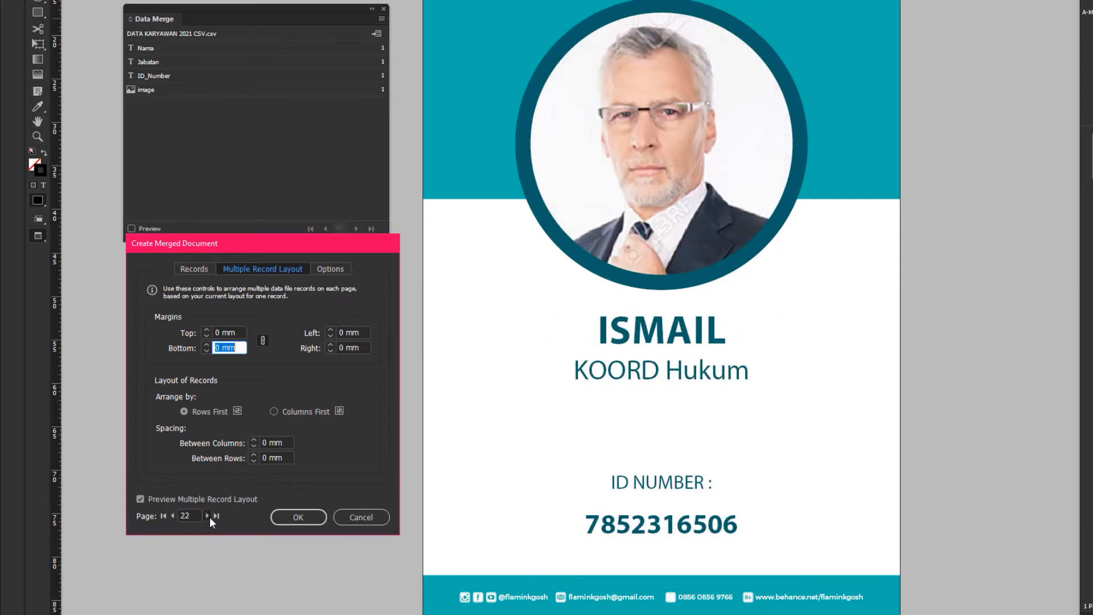
pyautogui.click(210, 517)
pyautogui.click(210, 517)
pyautogui.click(209, 516)
# Step: Review the image placement options for the merge and return to the record settings
pyautogui.click(330, 269)
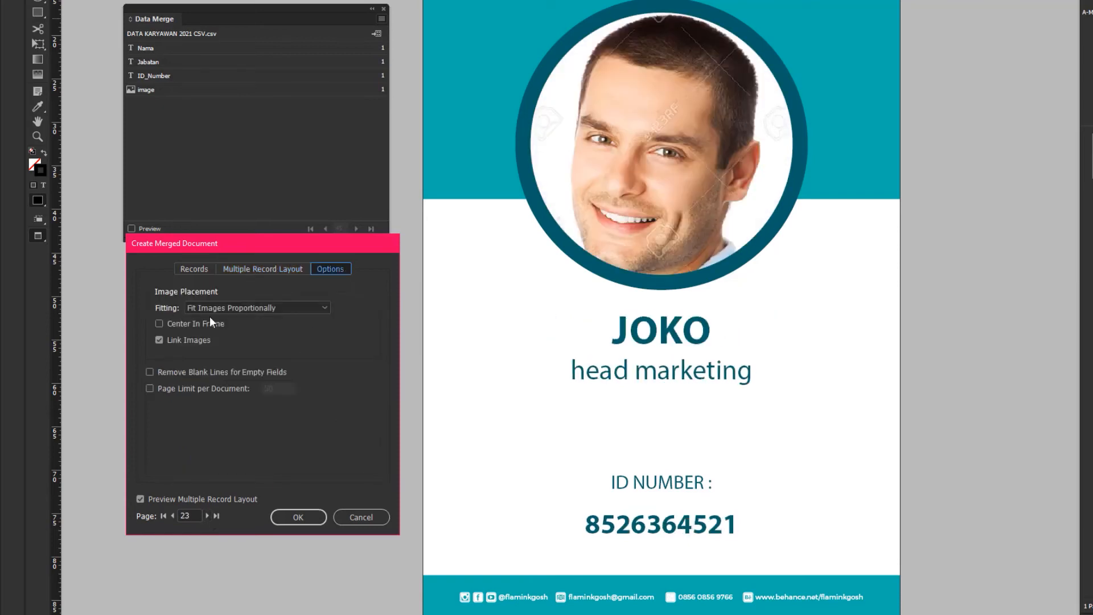
pyautogui.click(268, 311)
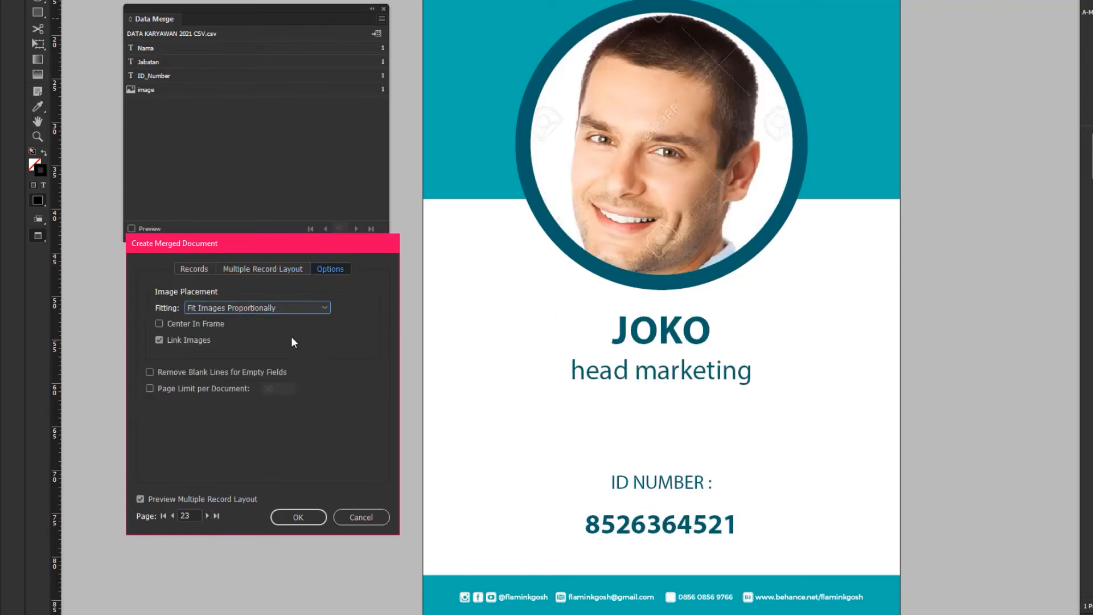
pyautogui.click(194, 269)
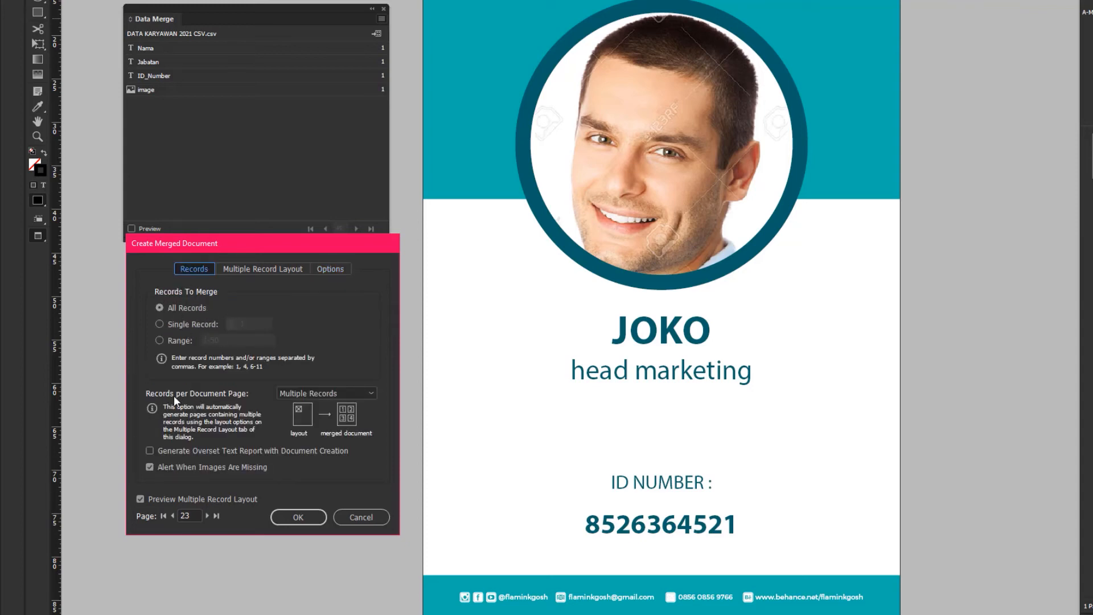
pyautogui.moveTo(269, 251); pyautogui.dragTo(269, 297)
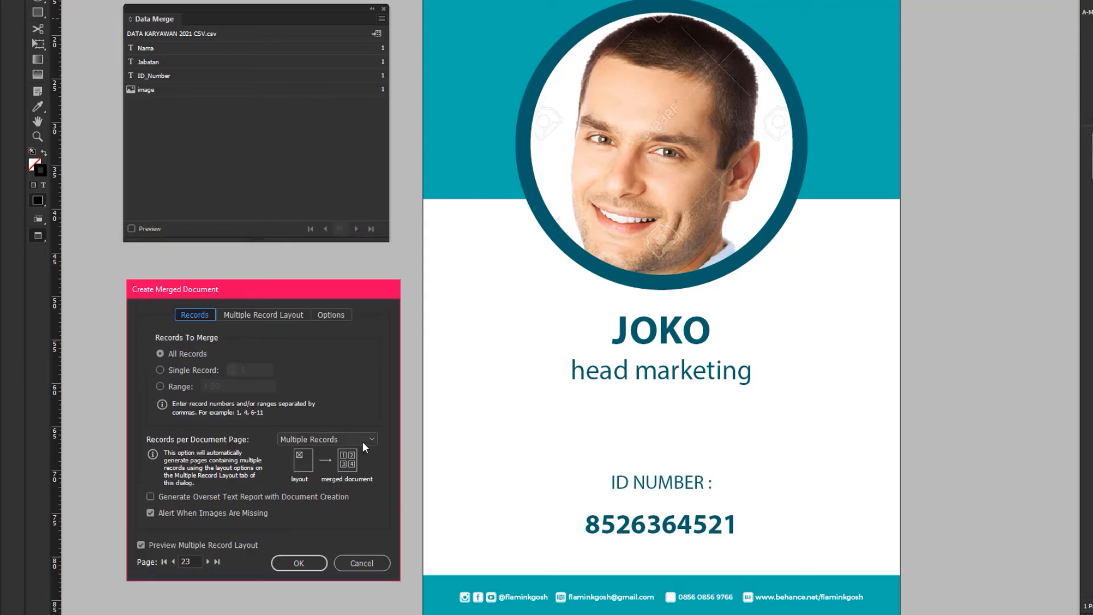
# Step: Try Single Record as the records per document page and return to Multiple Records
pyautogui.click(363, 440)
pyautogui.click(335, 455)
pyautogui.click(351, 436)
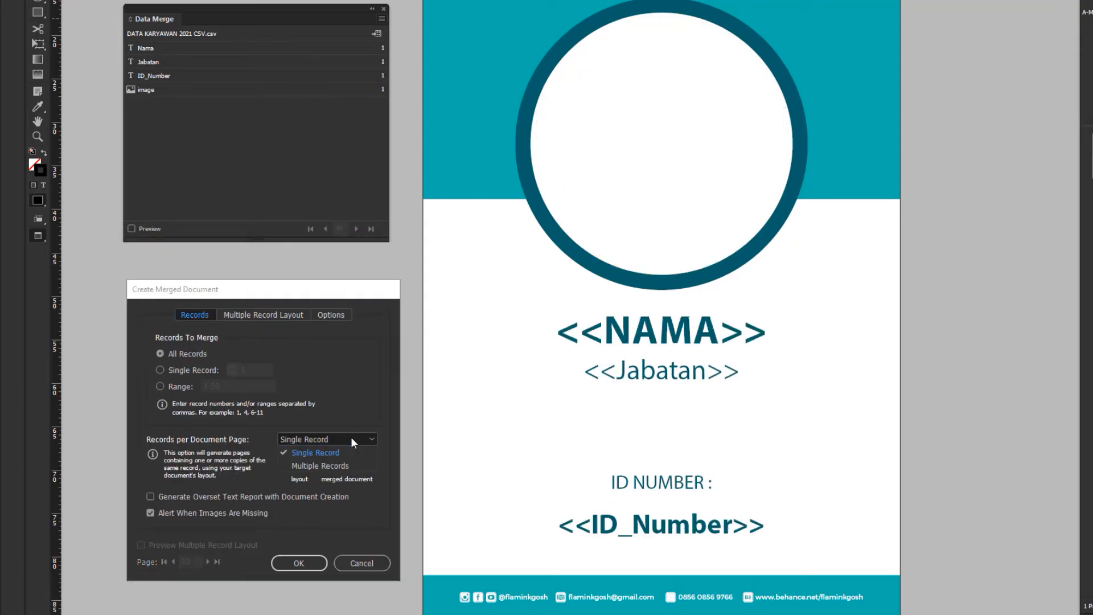
pyautogui.click(323, 464)
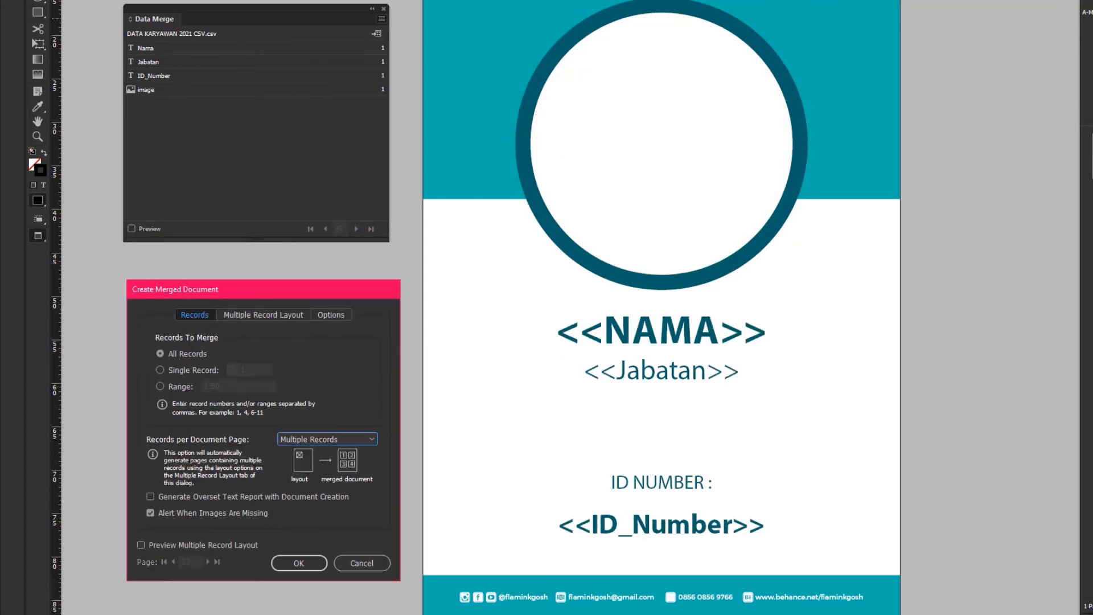
# Step: Try limiting the records to merge to single record 1 and to the range 1-50
pyautogui.click(190, 371)
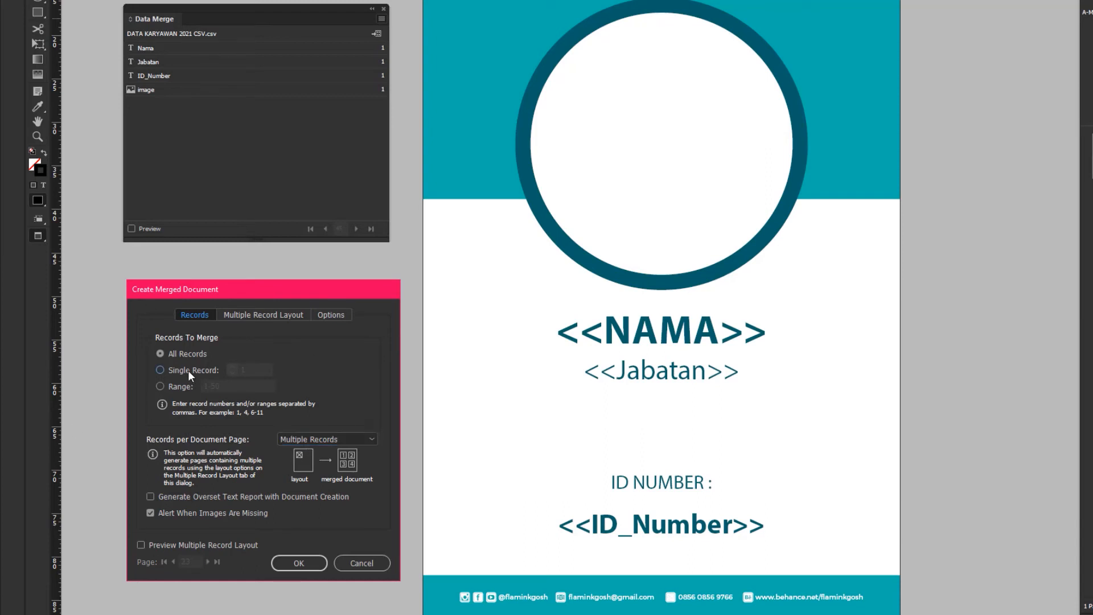
pyautogui.click(255, 370)
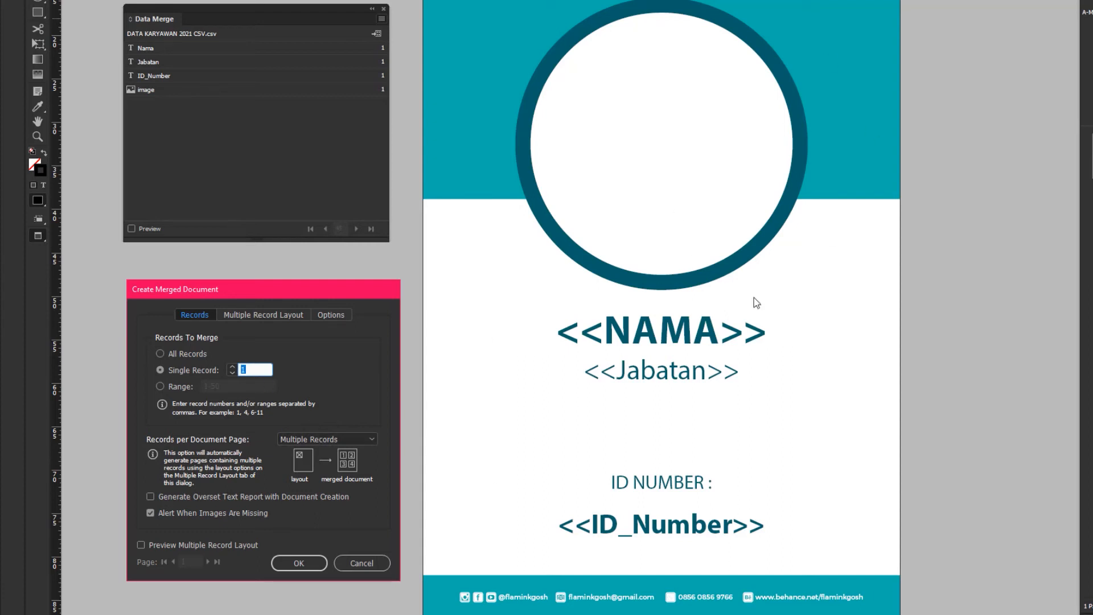
pyautogui.click(161, 386)
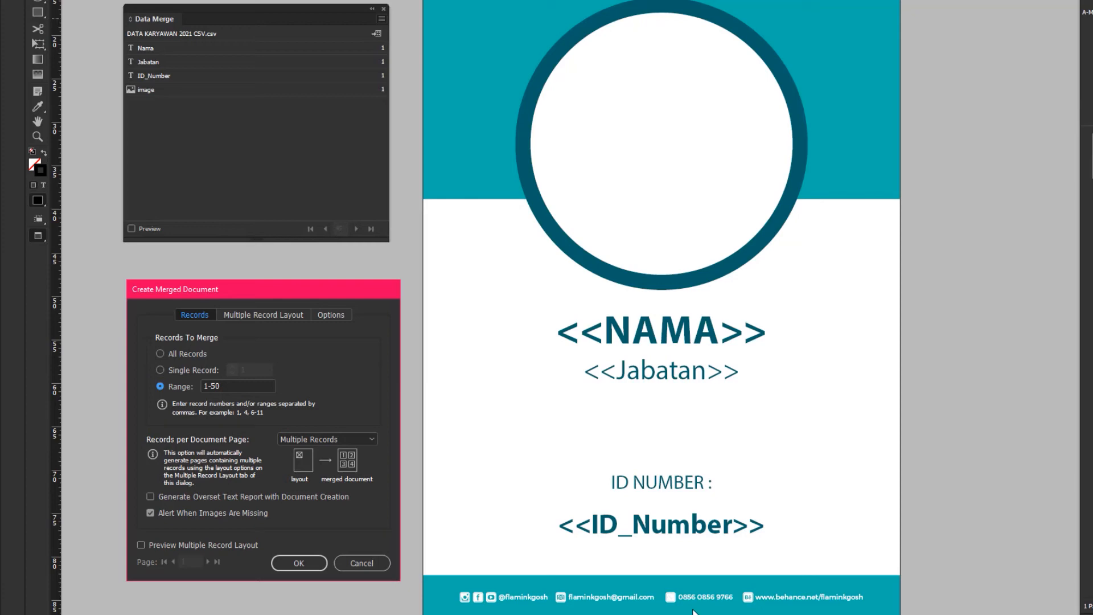
# Step: Merge all records and export them as the PDF "ID Card variable Data Indesign 2021" in the project folder
pyautogui.click(186, 353)
pyautogui.click(299, 566)
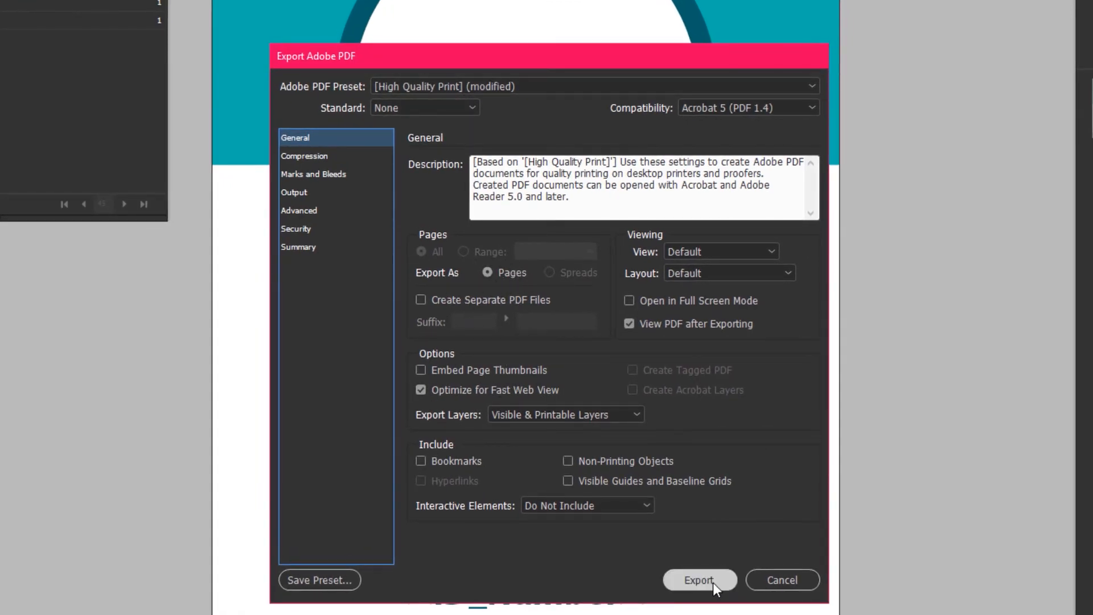
pyautogui.click(700, 579)
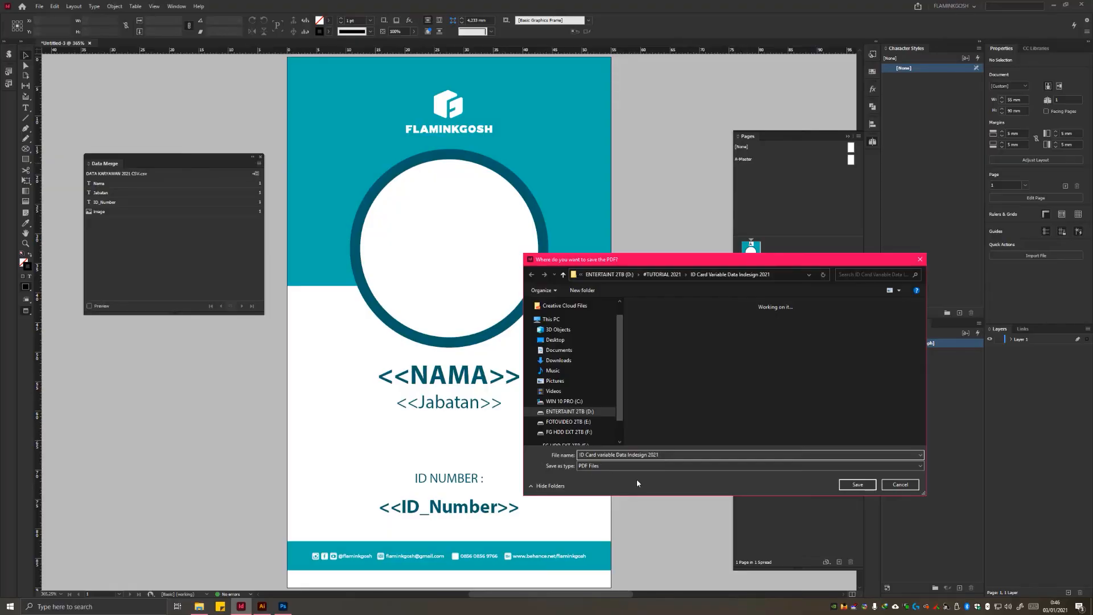
pyautogui.click(857, 485)
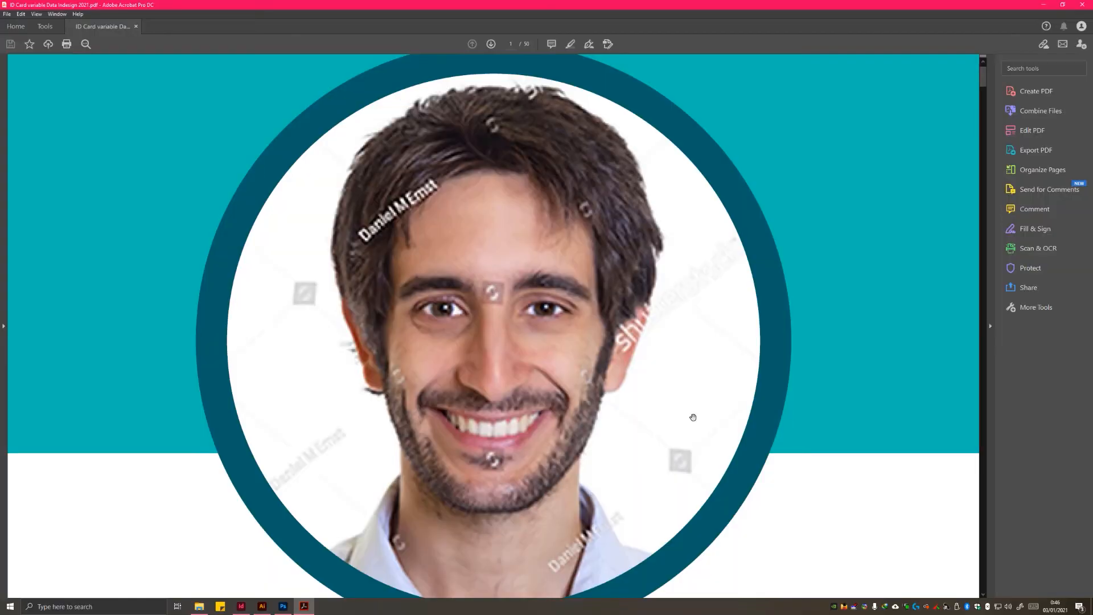
# Step: Check the first employee card in the exported PDF in Acrobat
pyautogui.scroll(-4, 692, 418)
pyautogui.scroll(-3, 625, 483)
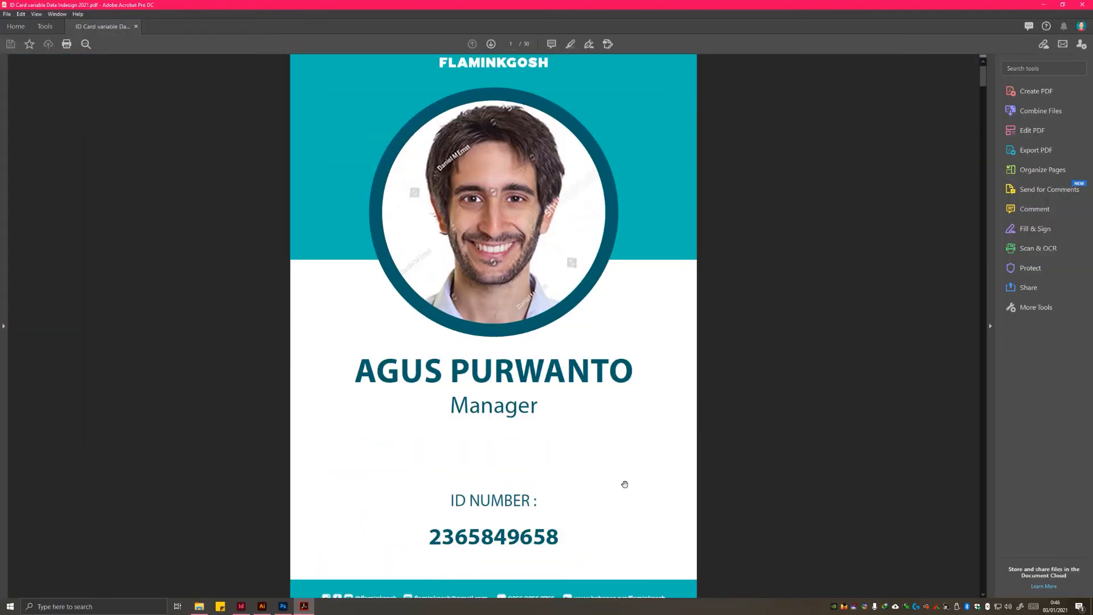
pyautogui.scroll(-1, 644, 477)
pyautogui.scroll(1, 621, 488)
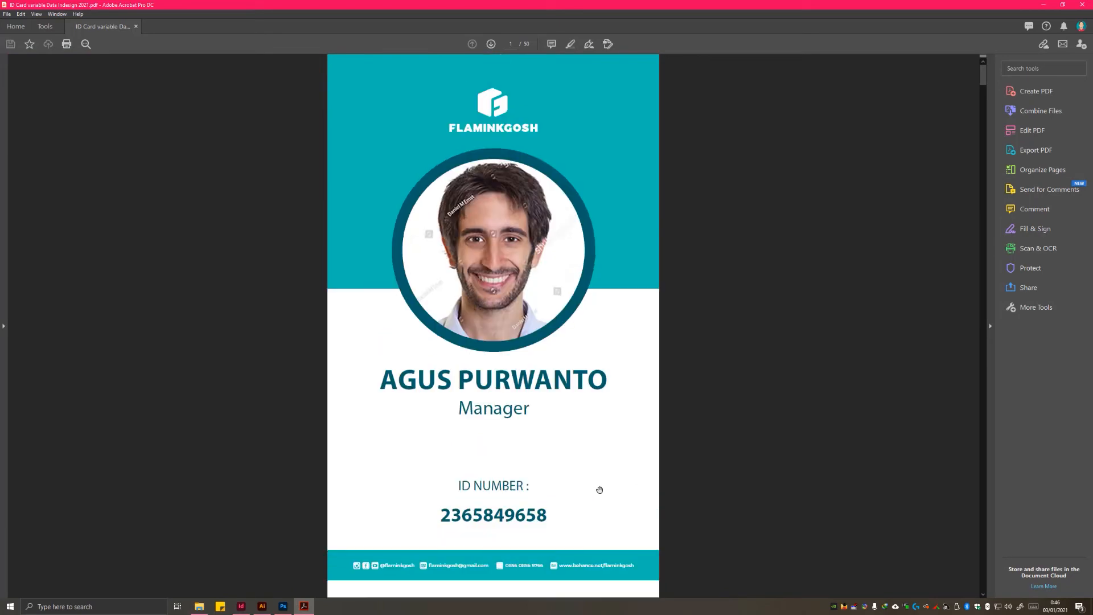
# Step: Display the PDF's page overview with Organize Pages and look over the individual employee card thumbnails
pyautogui.click(1042, 170)
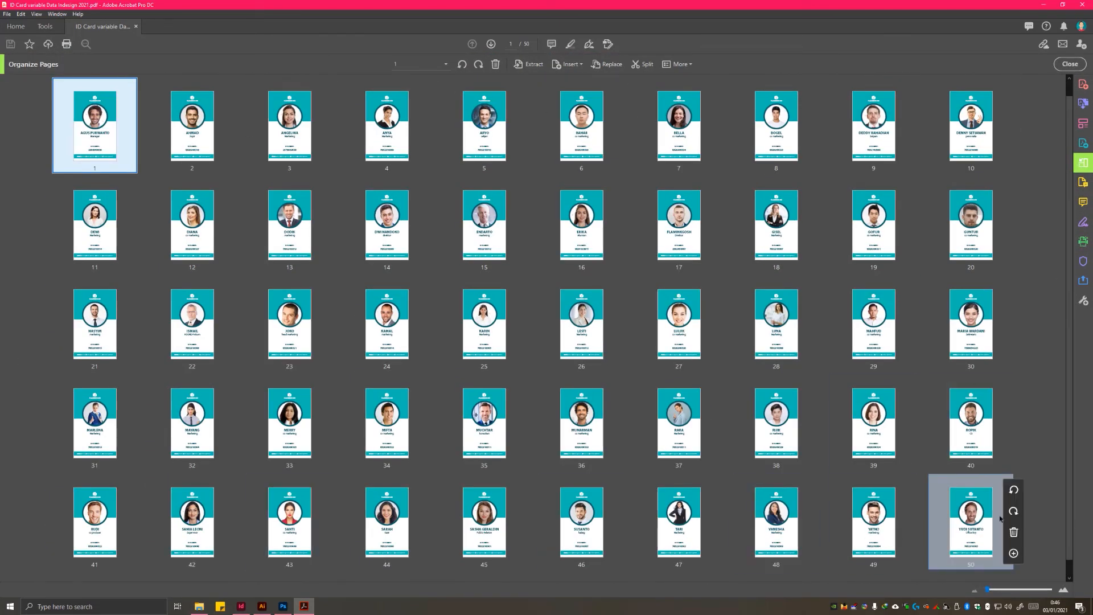
pyautogui.click(966, 536)
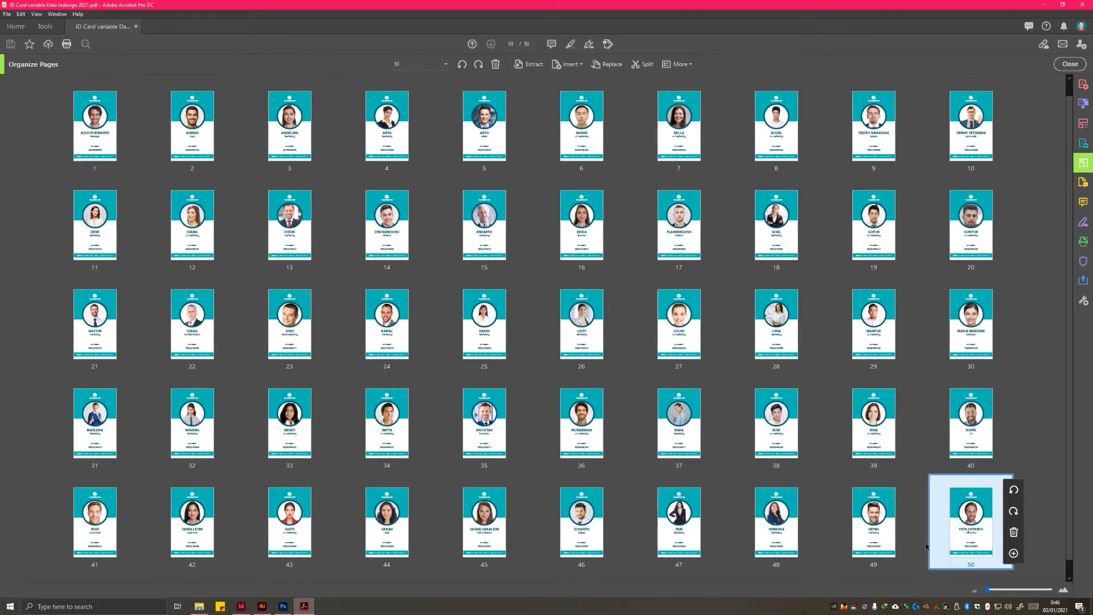
pyautogui.click(873, 532)
pyautogui.click(776, 532)
pyautogui.click(690, 535)
pyautogui.click(593, 535)
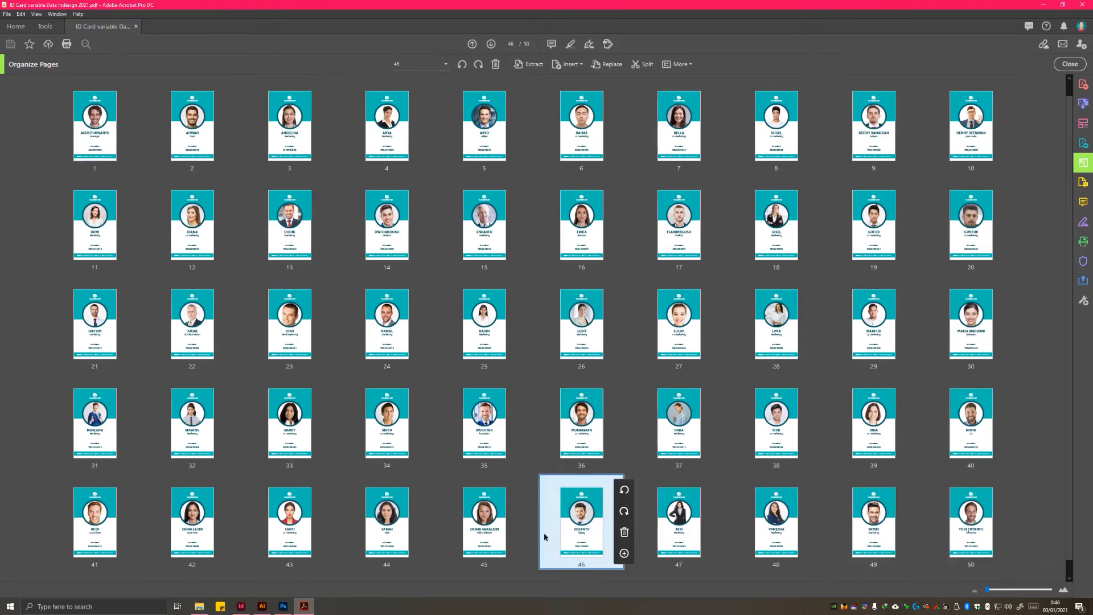
pyautogui.click(491, 534)
pyautogui.click(191, 526)
pyautogui.click(108, 438)
pyautogui.click(873, 225)
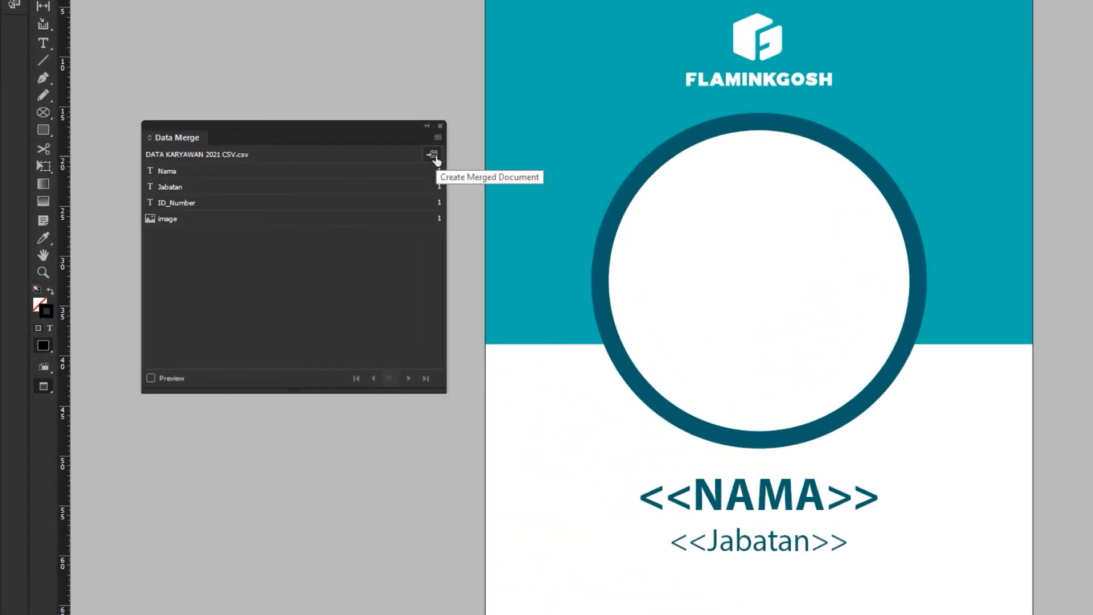
# Step: Open the Create Merged Document settings for the InDesign card template and turn on the multiple record layout preview
pyautogui.click(438, 138)
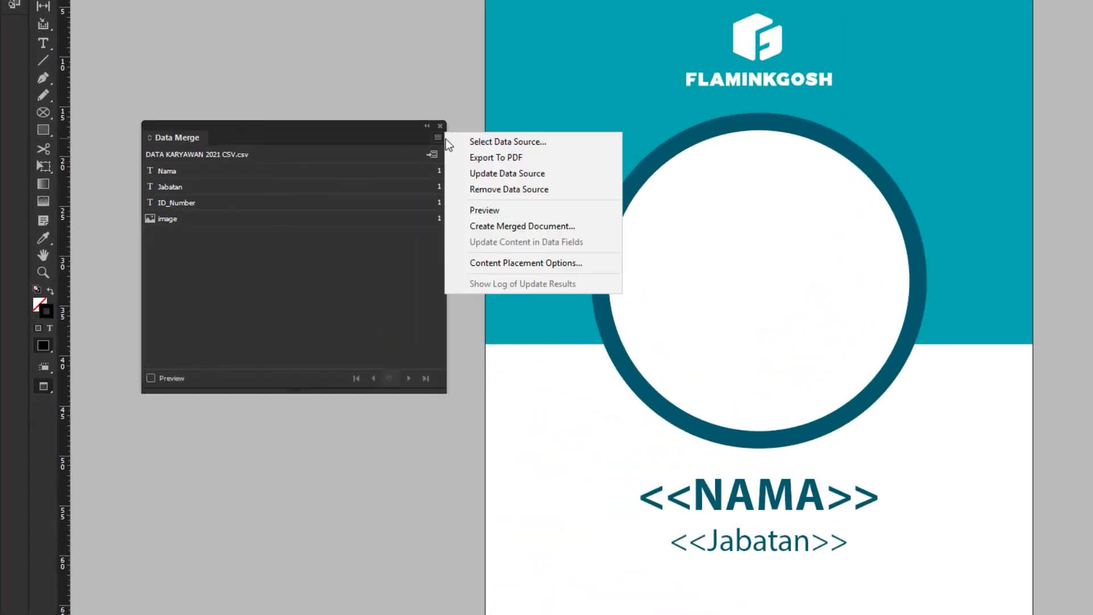
pyautogui.click(567, 231)
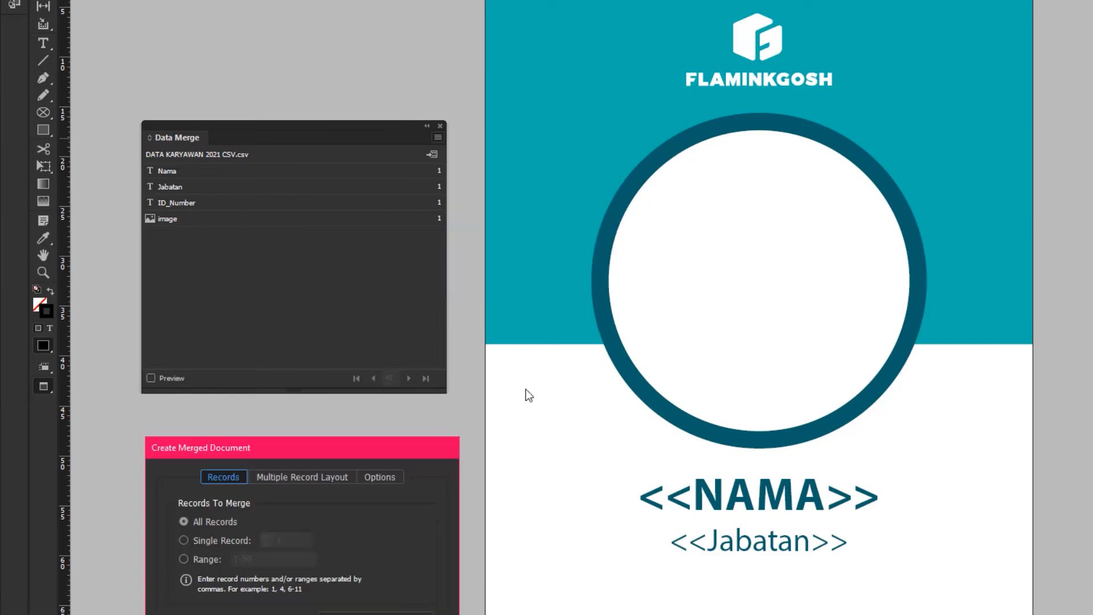
pyautogui.moveTo(296, 451); pyautogui.dragTo(281, 430)
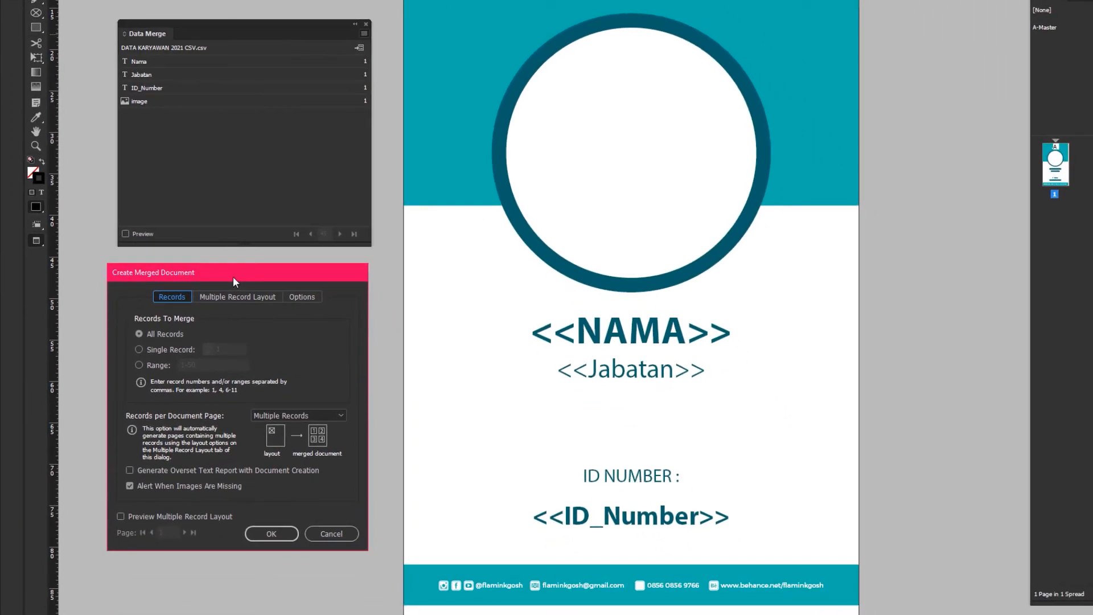
pyautogui.moveTo(233, 278); pyautogui.dragTo(239, 275)
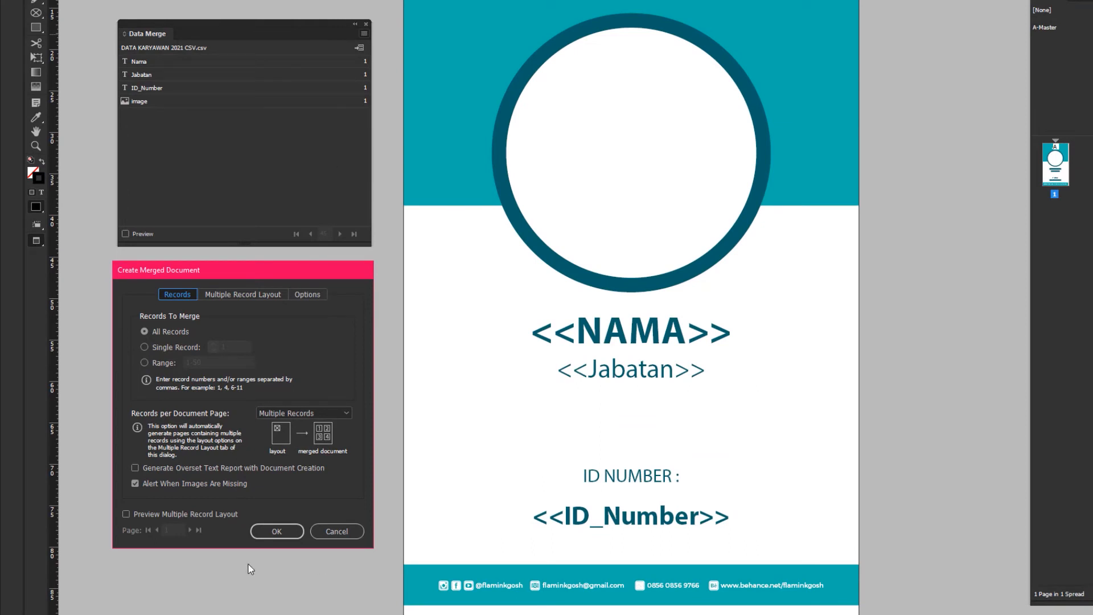
pyautogui.click(126, 513)
# Step: Check the record layout, keep Multiple Records per document page, and generate the merged document with all records
pyautogui.click(267, 295)
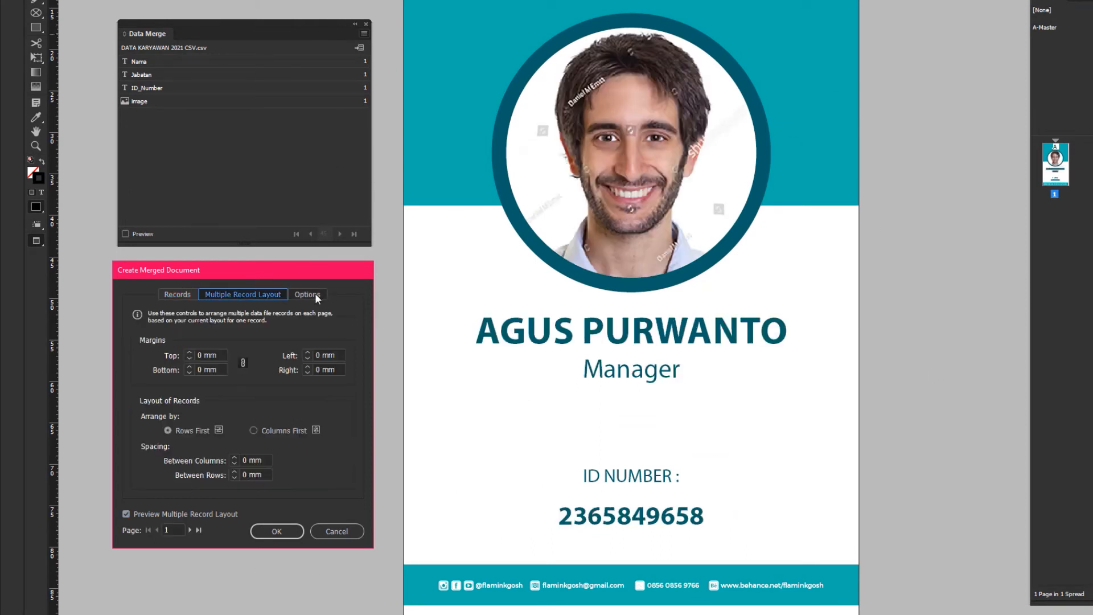
pyautogui.click(177, 294)
pyautogui.click(336, 412)
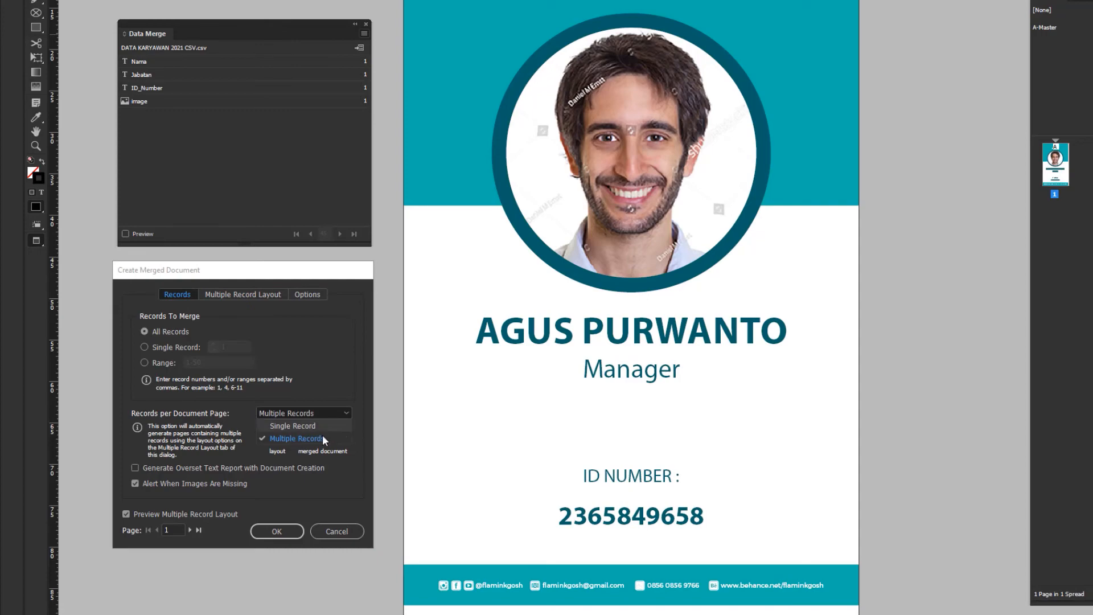
pyautogui.click(323, 438)
pyautogui.click(277, 531)
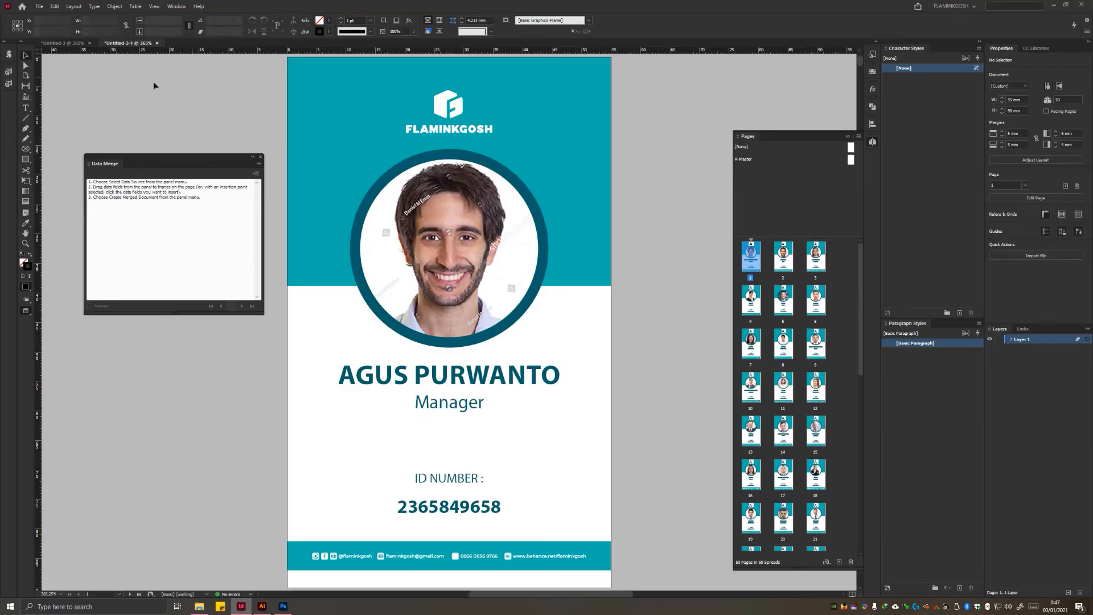
# Step: Compare the template with the merged document and look through the generated card pages
pyautogui.click(64, 43)
pyautogui.click(131, 43)
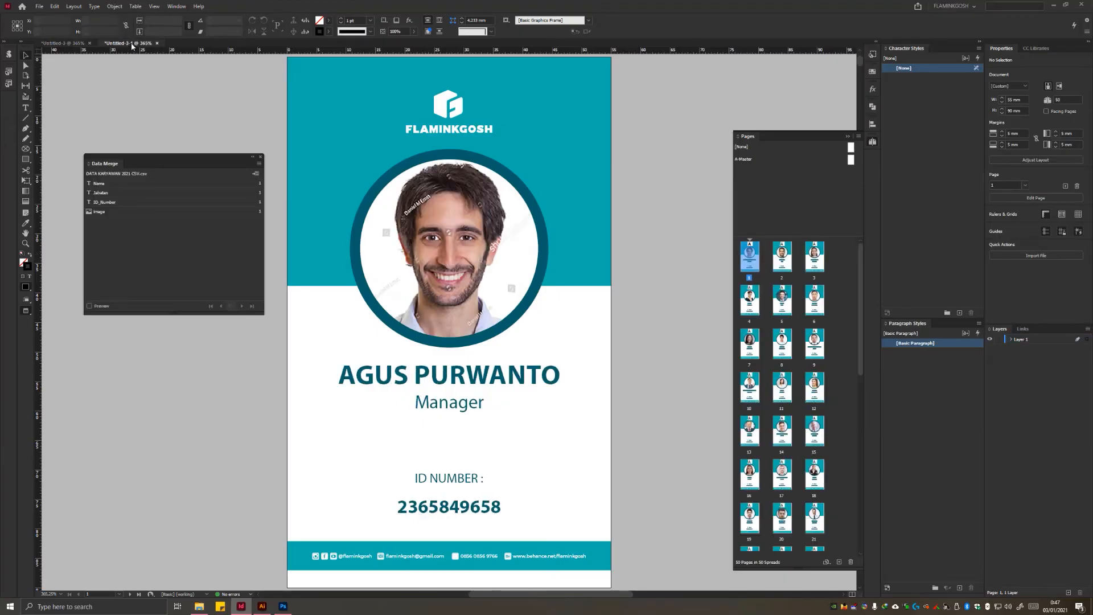
pyautogui.scroll(-5, 806, 395)
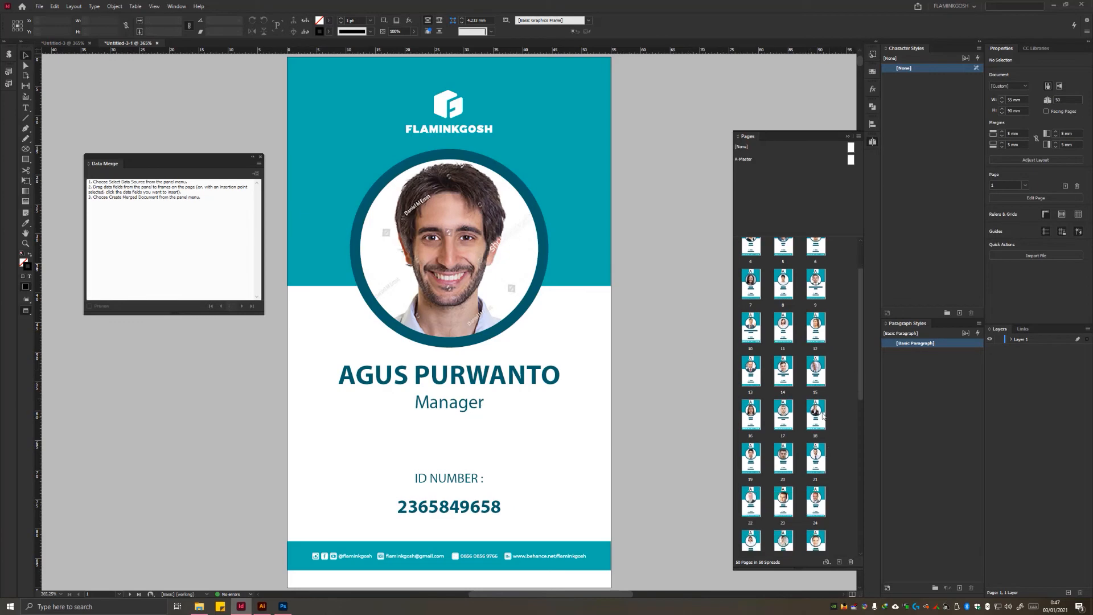
pyautogui.scroll(-3, 688, 444)
pyautogui.scroll(-3, 688, 444)
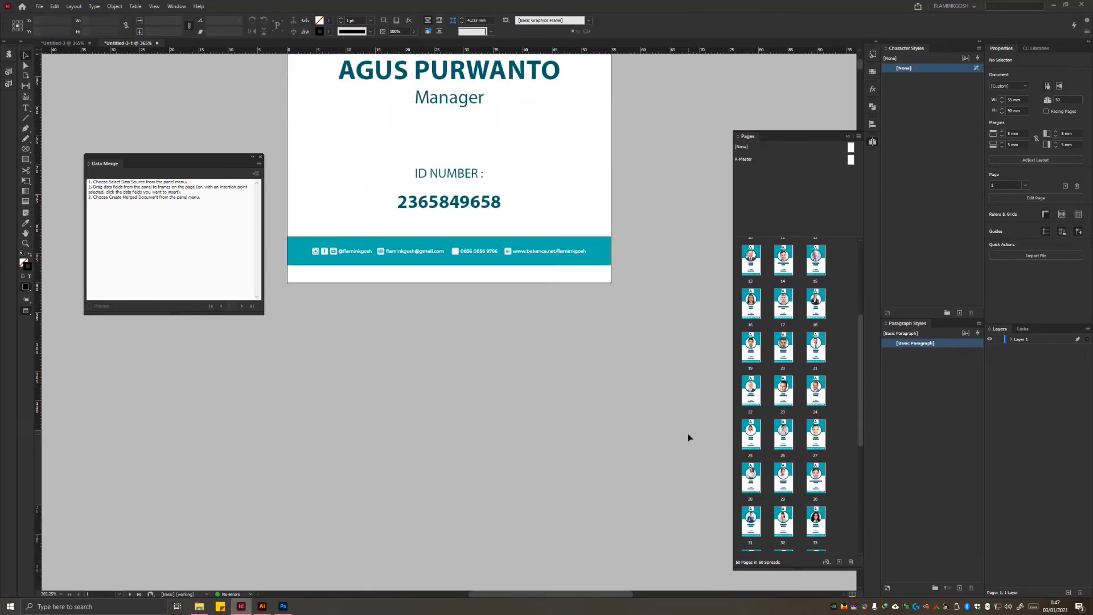
pyautogui.scroll(-15, 511, 422)
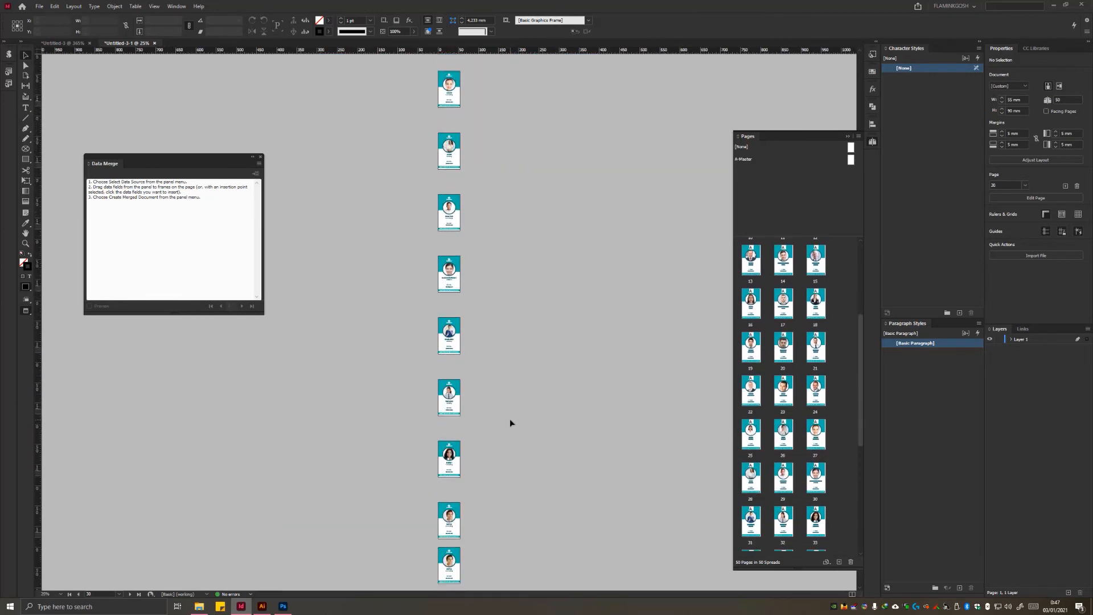
pyautogui.scroll(-15, 511, 421)
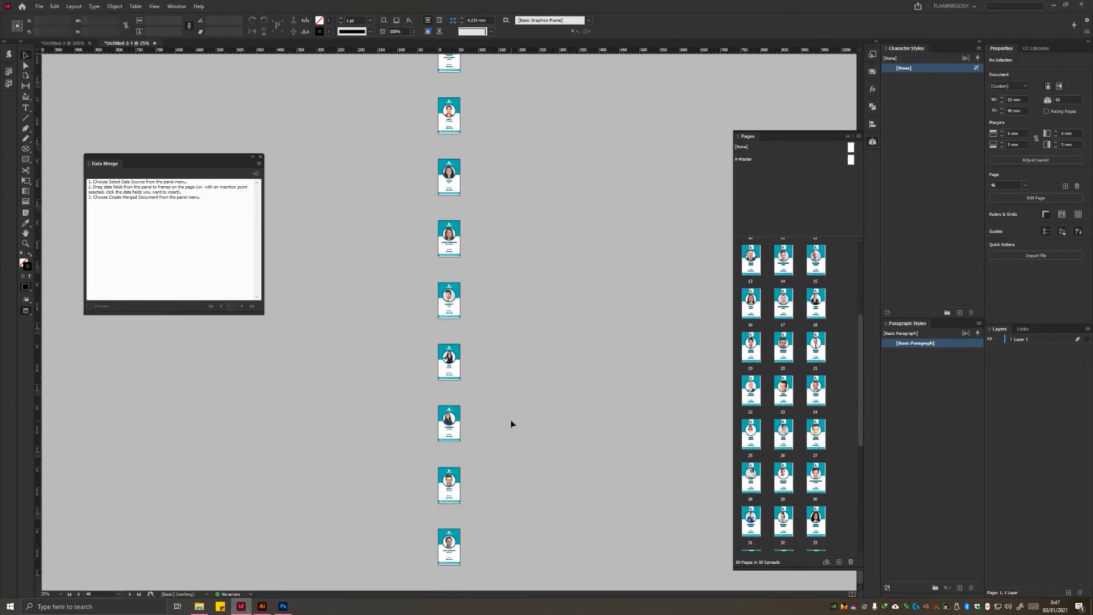
pyautogui.scroll(20, 524, 422)
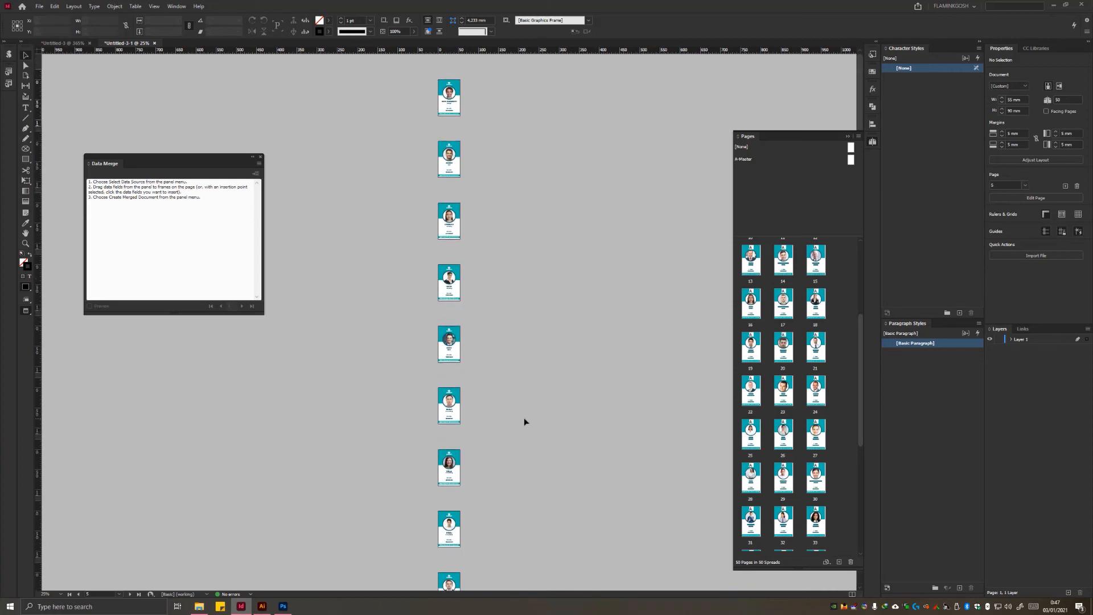
# Step: Look over the merged document's card pages at 75% zoom and widen the Pages panel to show all page thumbnails
pyautogui.hotkey('ctrl', '=')
pyautogui.hotkey('ctrl', '=')
pyautogui.scroll(5, 516, 328)
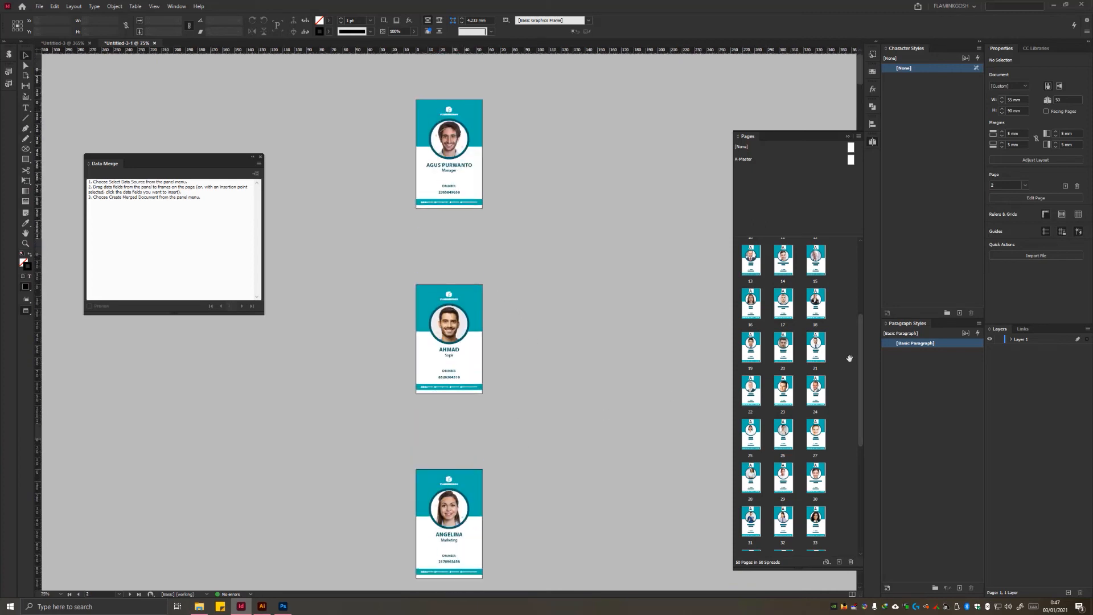
pyautogui.scroll(4, 842, 392)
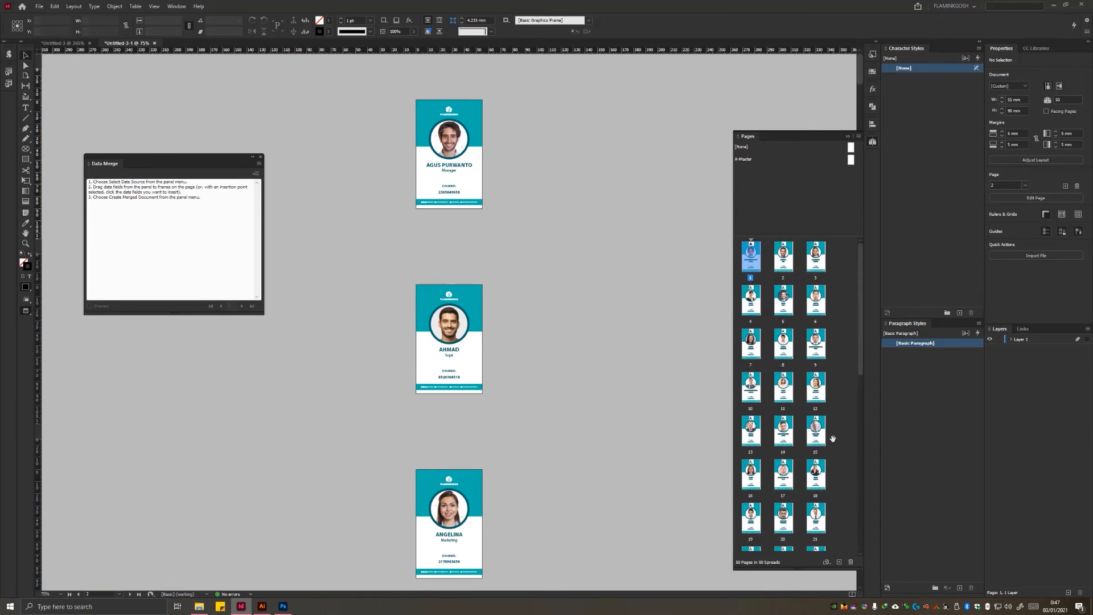
pyautogui.moveTo(734, 385); pyautogui.dragTo(571, 374)
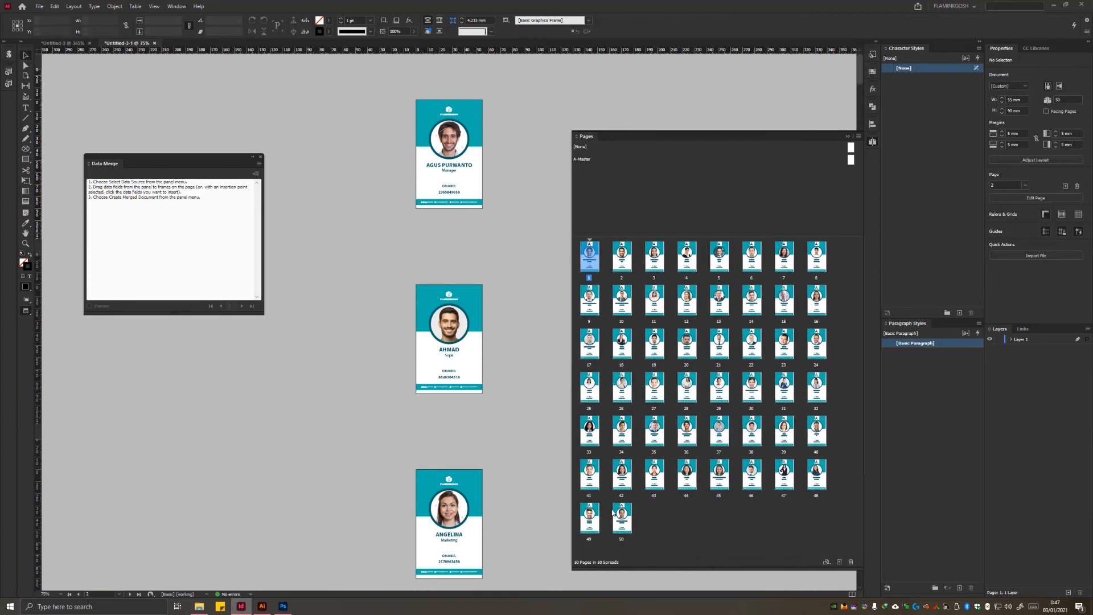
pyautogui.keyDown('shift'); pyautogui.click(623, 528); pyautogui.keyUp('shift')
pyautogui.click(760, 536)
# Step: Set up a JPEG export of the merged document as "ID Card Variable Data IDD 2021" in a new folder named JPEG
pyautogui.click(40, 7)
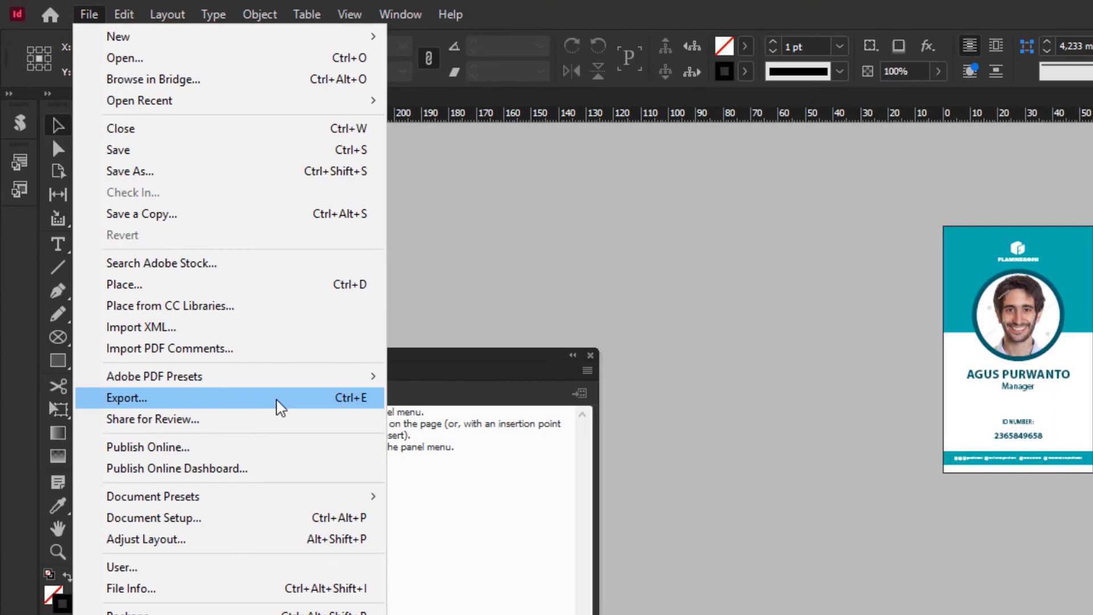
pyautogui.click(278, 404)
pyautogui.moveTo(753, 266); pyautogui.dragTo(288, 280)
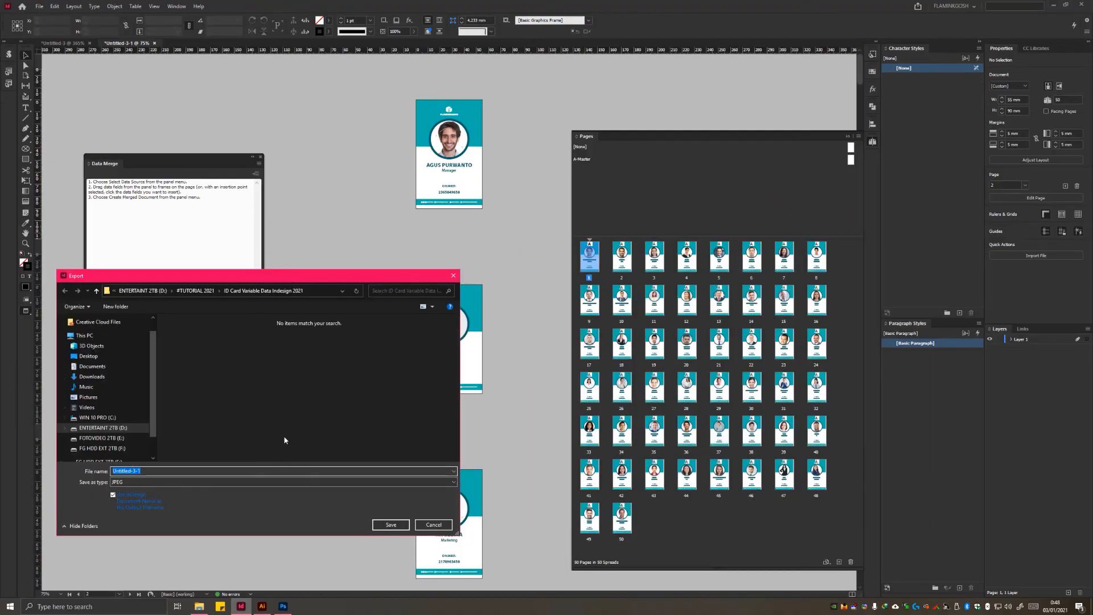
pyautogui.click(276, 419)
pyautogui.click(114, 307)
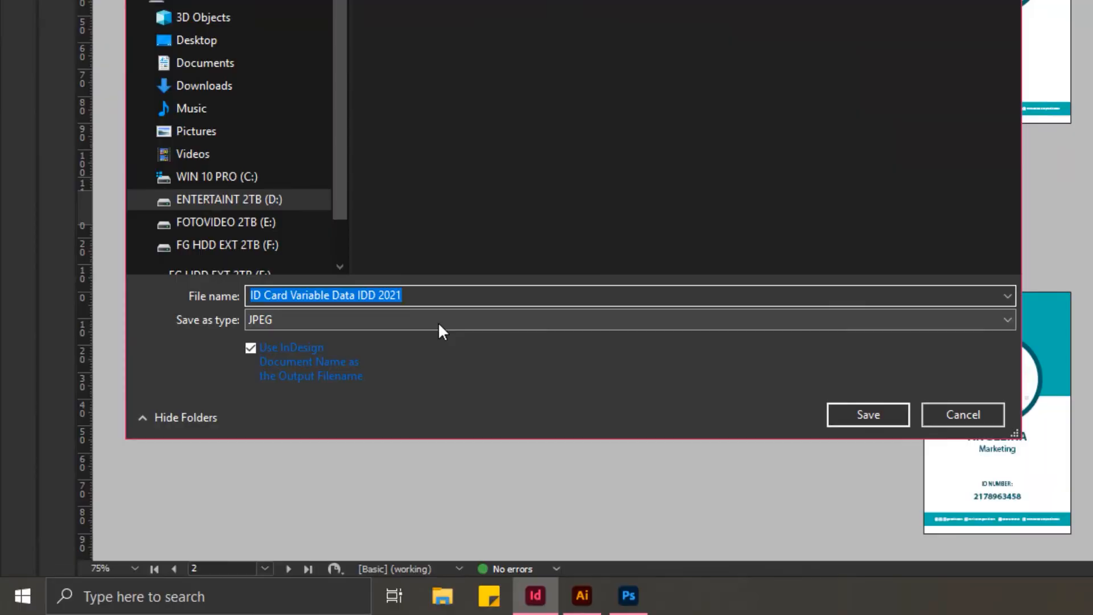
pyautogui.click(438, 323)
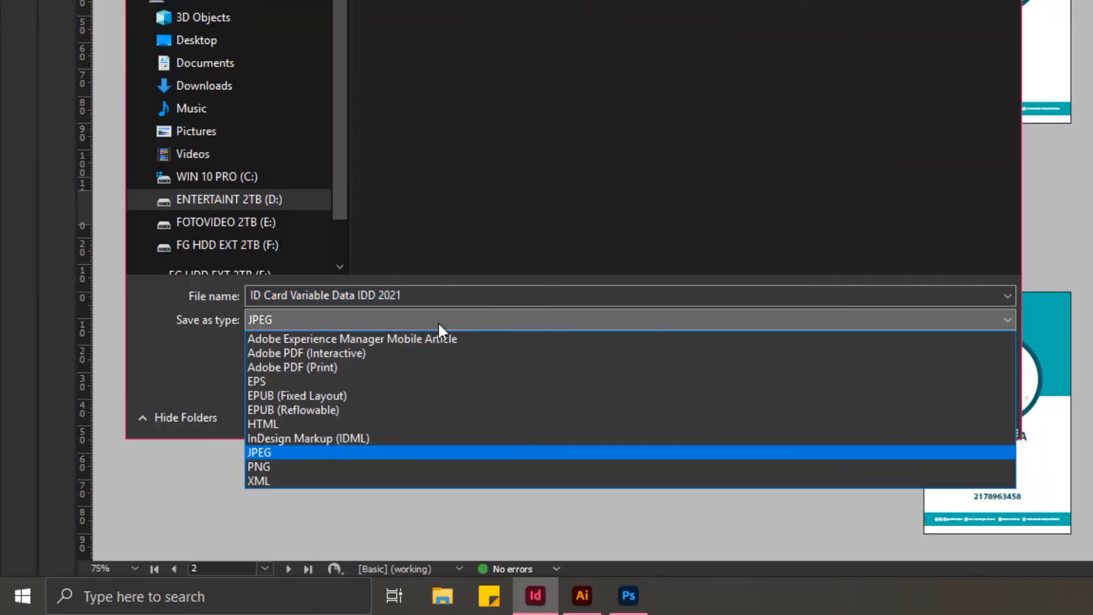
pyautogui.click(296, 453)
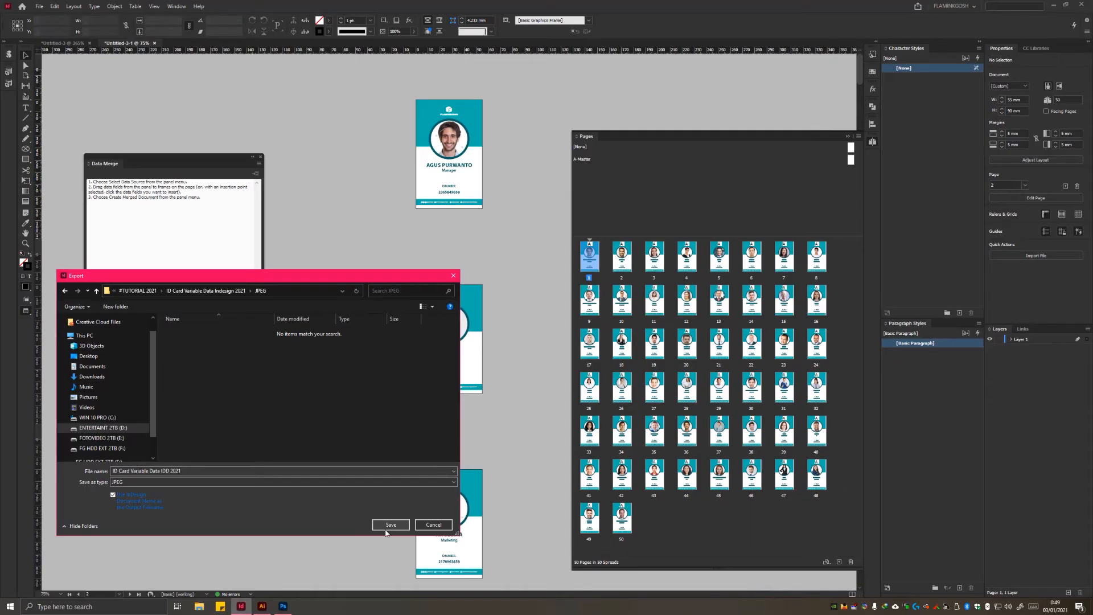
pyautogui.click(390, 524)
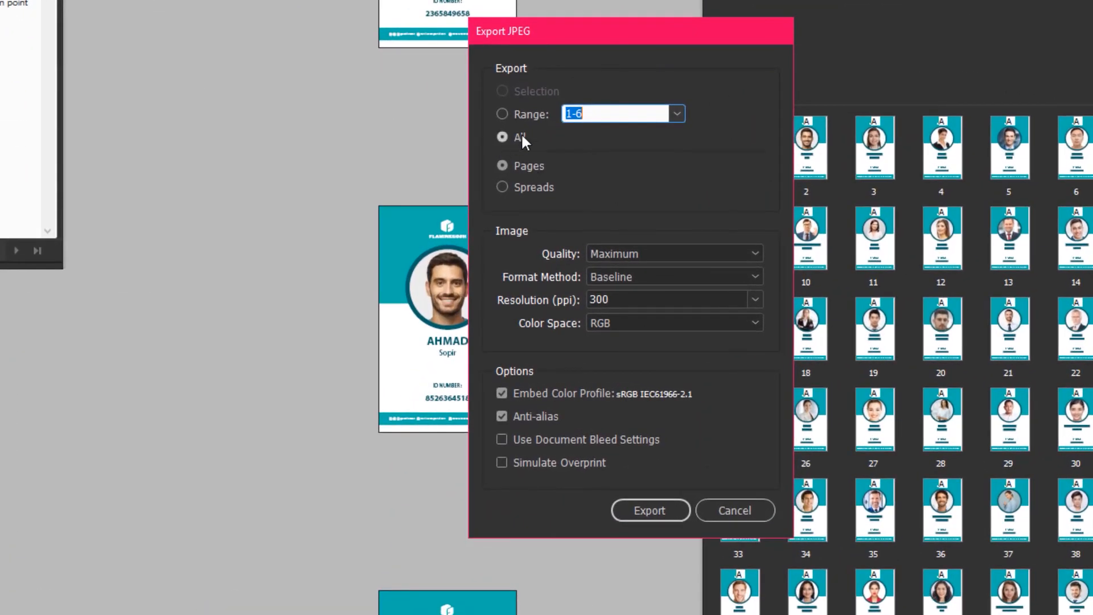
# Step: Export all pages of the merged document as separate JPEG images at Maximum quality
pyautogui.click(514, 135)
pyautogui.moveTo(621, 31); pyautogui.dragTo(194, 69)
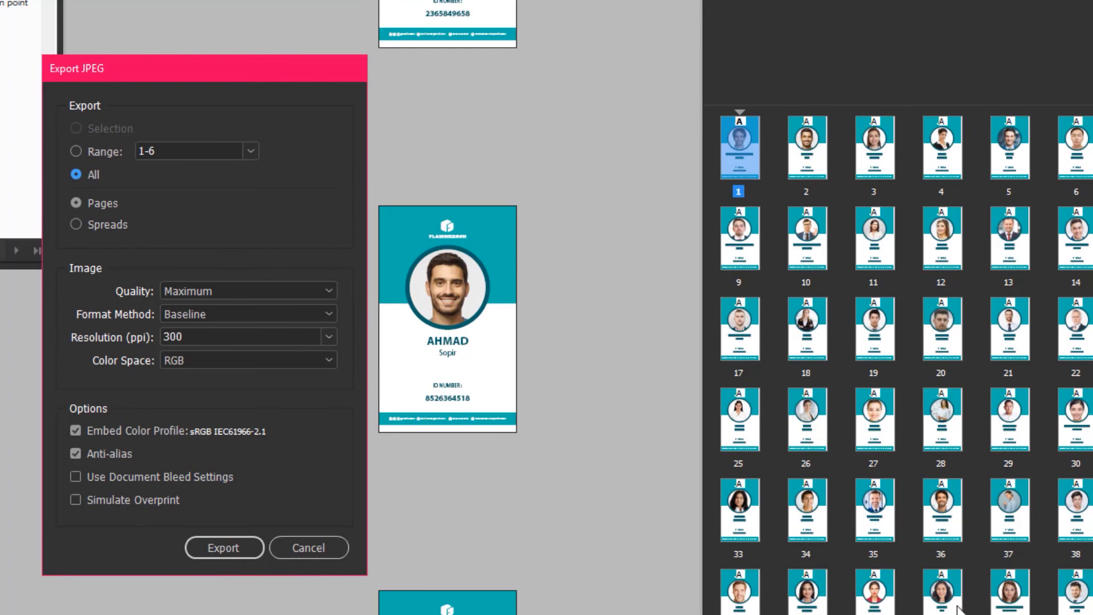
pyautogui.click(247, 292)
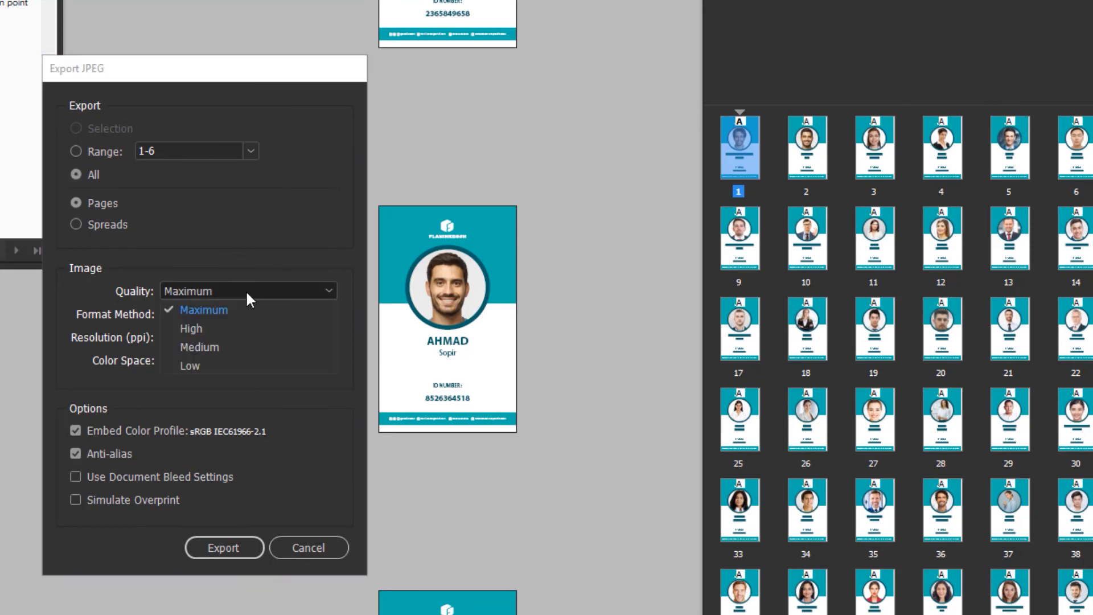
pyautogui.click(235, 309)
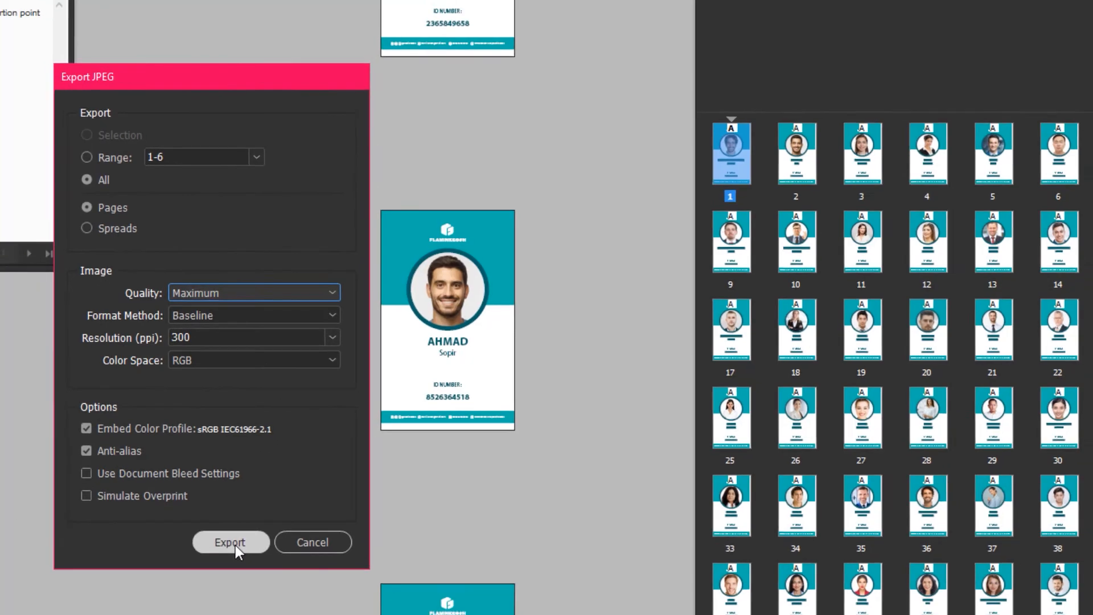
pyautogui.click(223, 548)
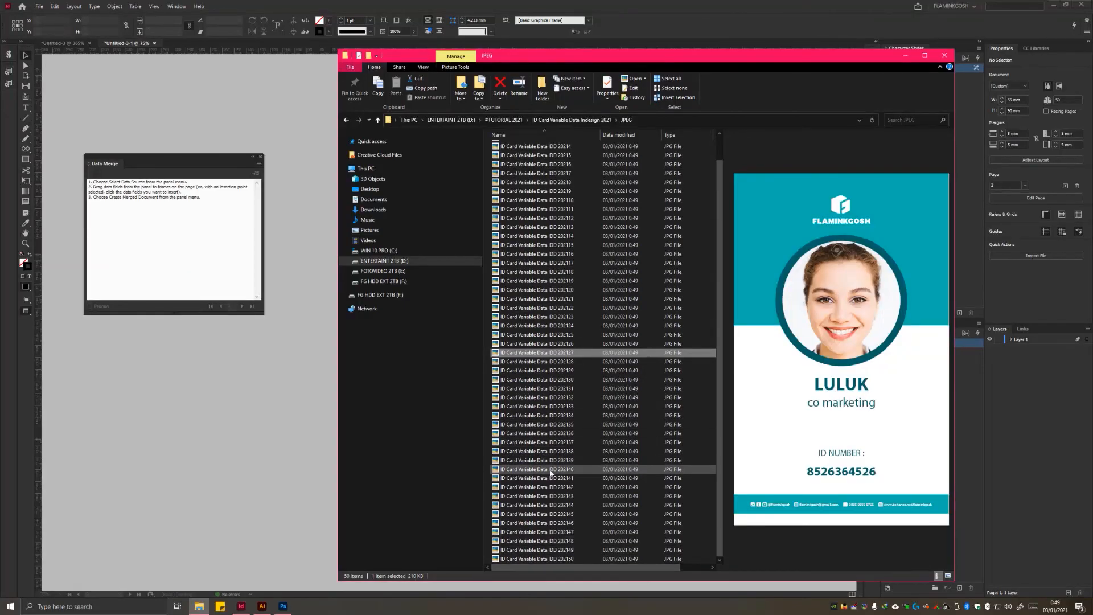
# Step: Preview several of the exported card images in the JPEG folder in File Explorer
pyautogui.click(520, 496)
pyautogui.click(527, 535)
pyautogui.scroll(1, 527, 536)
pyautogui.scroll(-1, 525, 526)
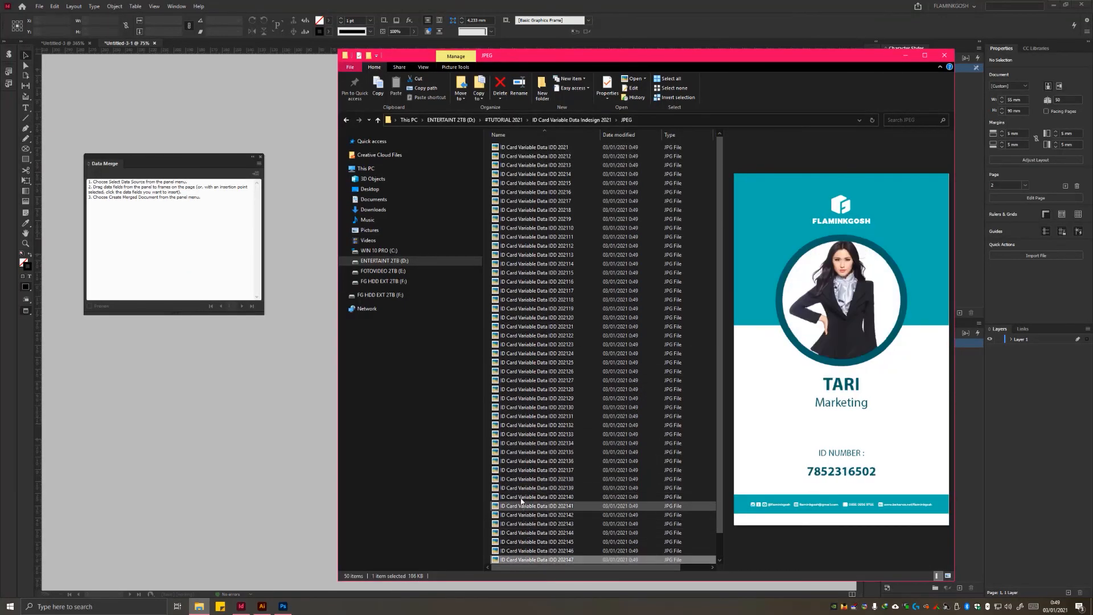
pyautogui.click(515, 451)
pyautogui.click(516, 514)
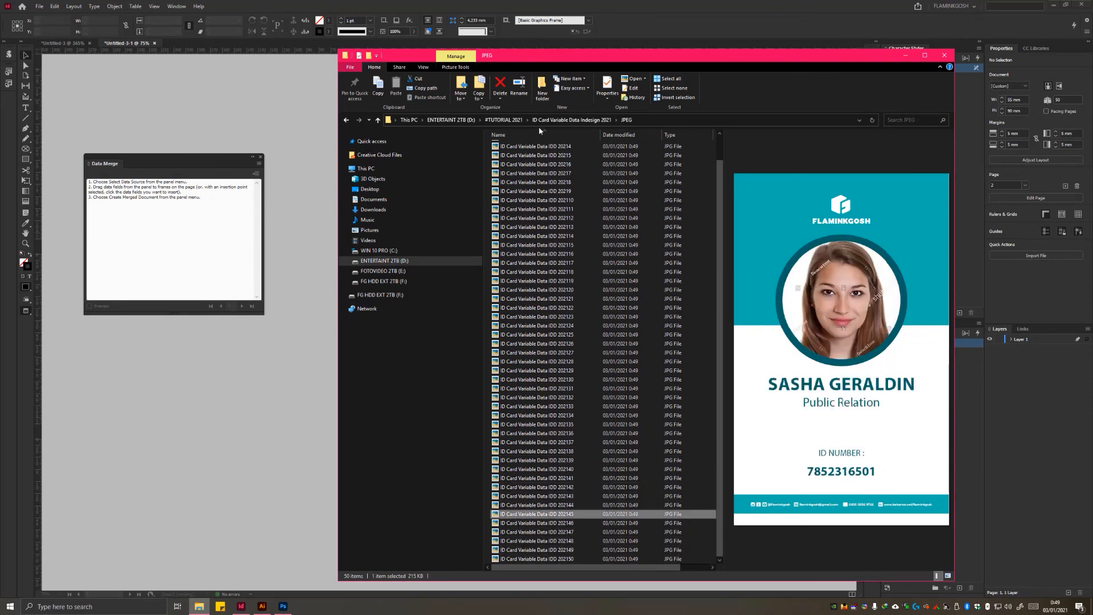
# Step: Display the exported cards as large icons, preview individual images throughout the folder, and close the folder window
pyautogui.click(423, 66)
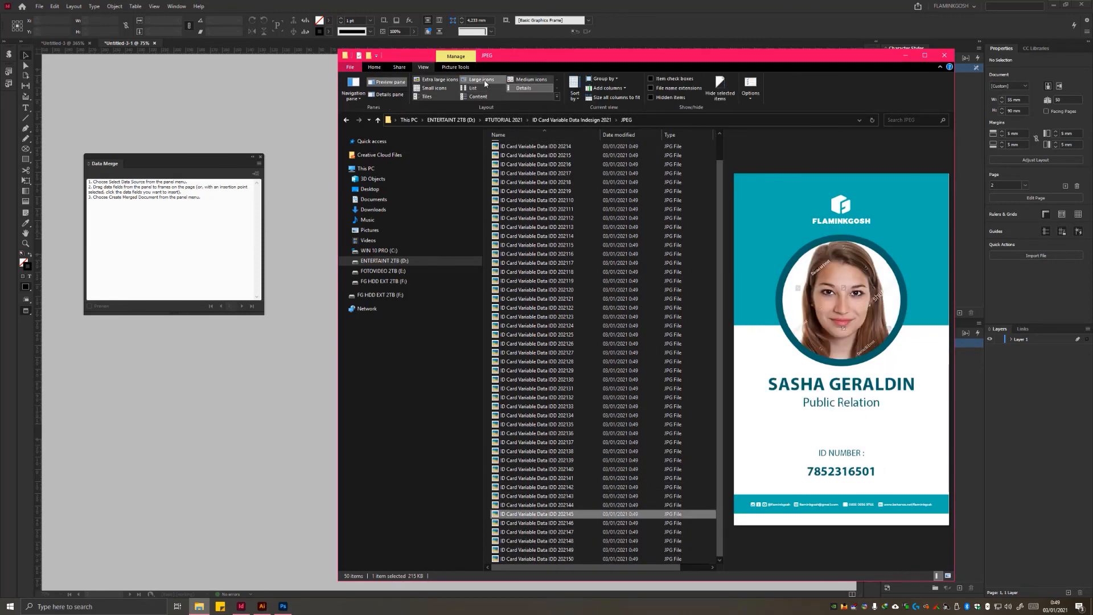
pyautogui.click(484, 81)
pyautogui.click(603, 447)
pyautogui.scroll(-2, 603, 472)
pyautogui.click(647, 538)
pyautogui.click(514, 535)
pyautogui.click(603, 484)
pyautogui.click(648, 373)
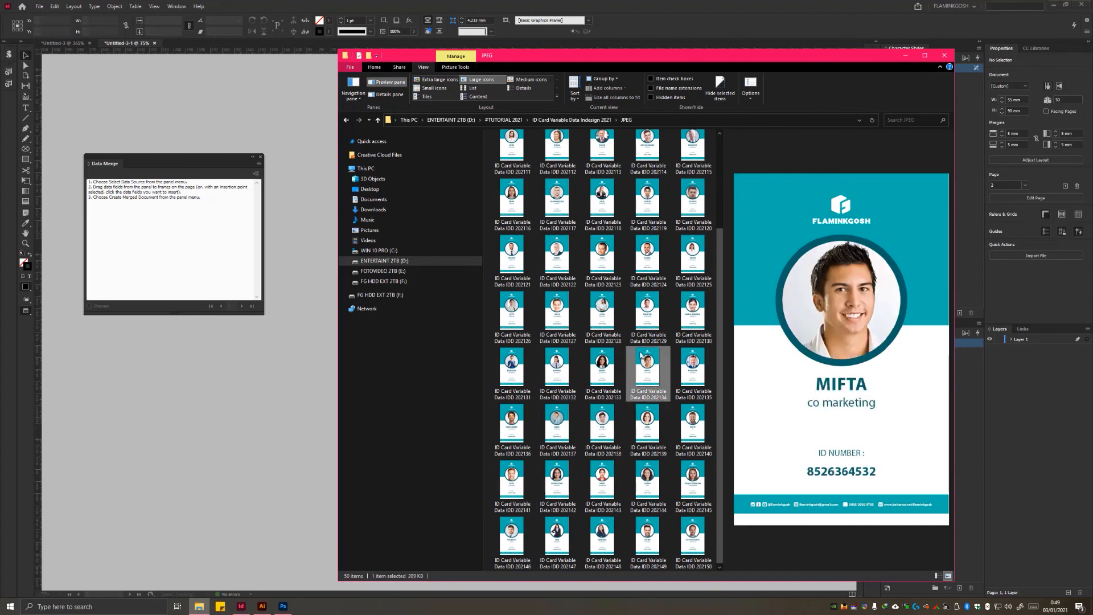
pyautogui.click(512, 259)
pyautogui.click(558, 150)
pyautogui.scroll(2, 644, 165)
pyautogui.click(648, 156)
pyautogui.click(693, 381)
pyautogui.click(604, 382)
pyautogui.click(945, 55)
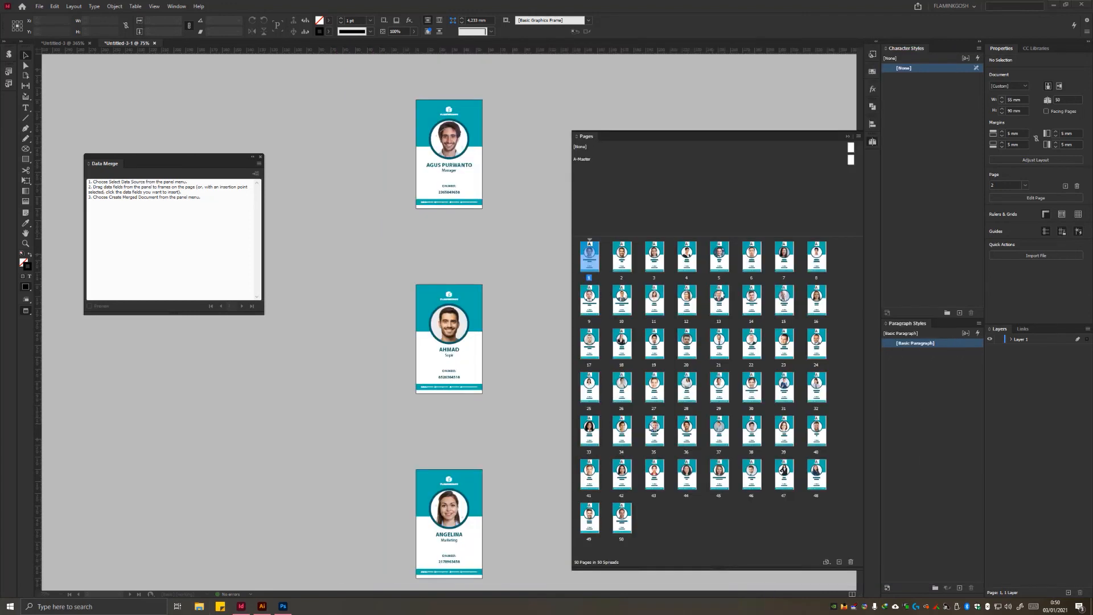
# Step: Look through the card pages of the merged document and revisit its export command
pyautogui.click(541, 397)
pyautogui.scroll(-10, 507, 478)
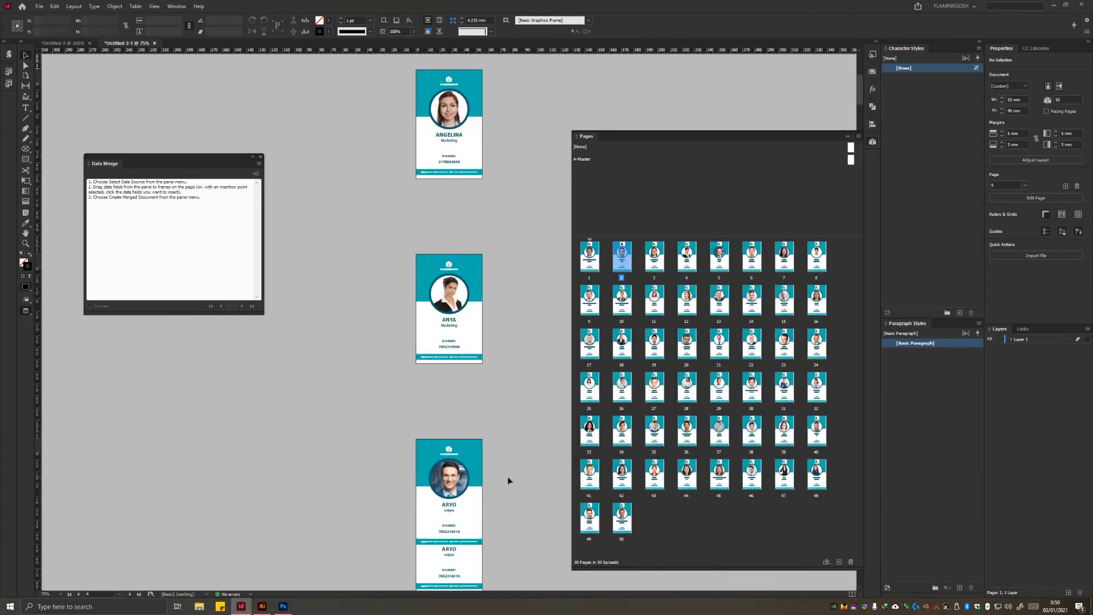
pyautogui.scroll(-15, 522, 497)
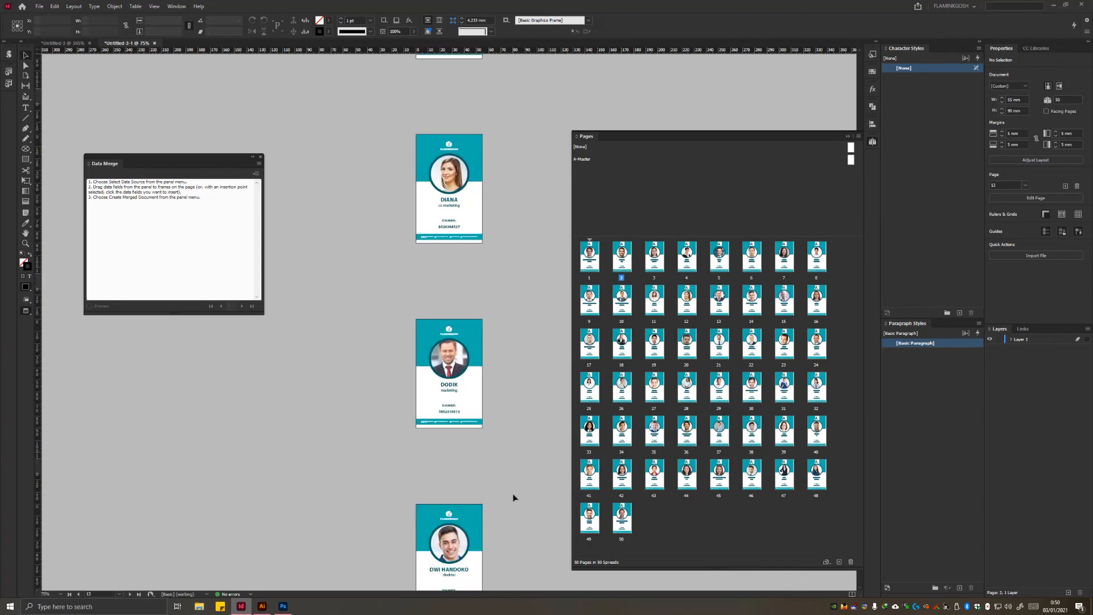
pyautogui.click(40, 6)
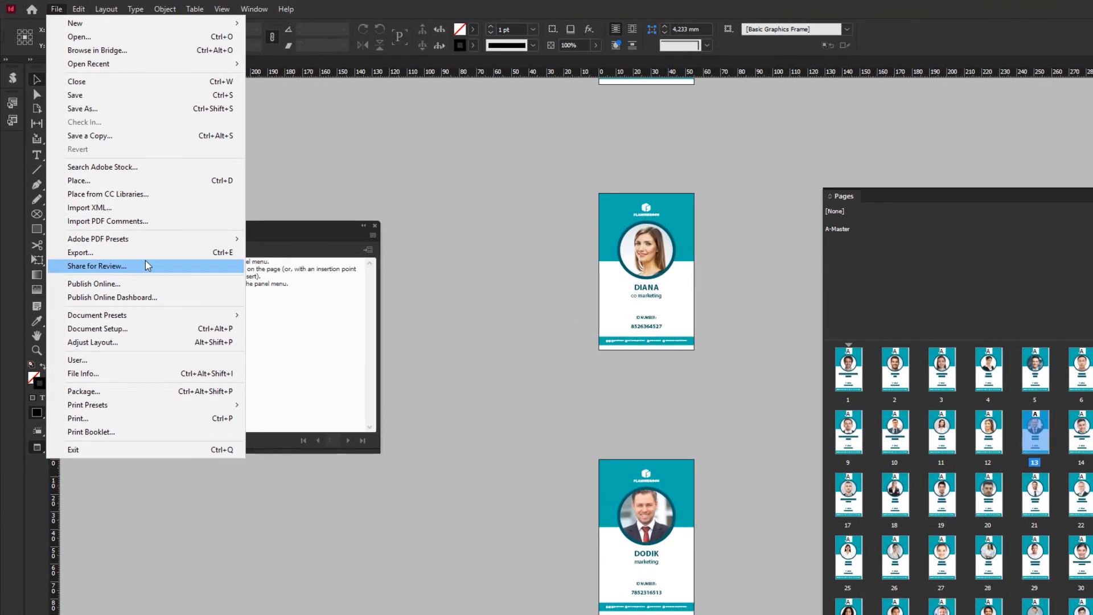
pyautogui.click(142, 253)
pyautogui.click(319, 352)
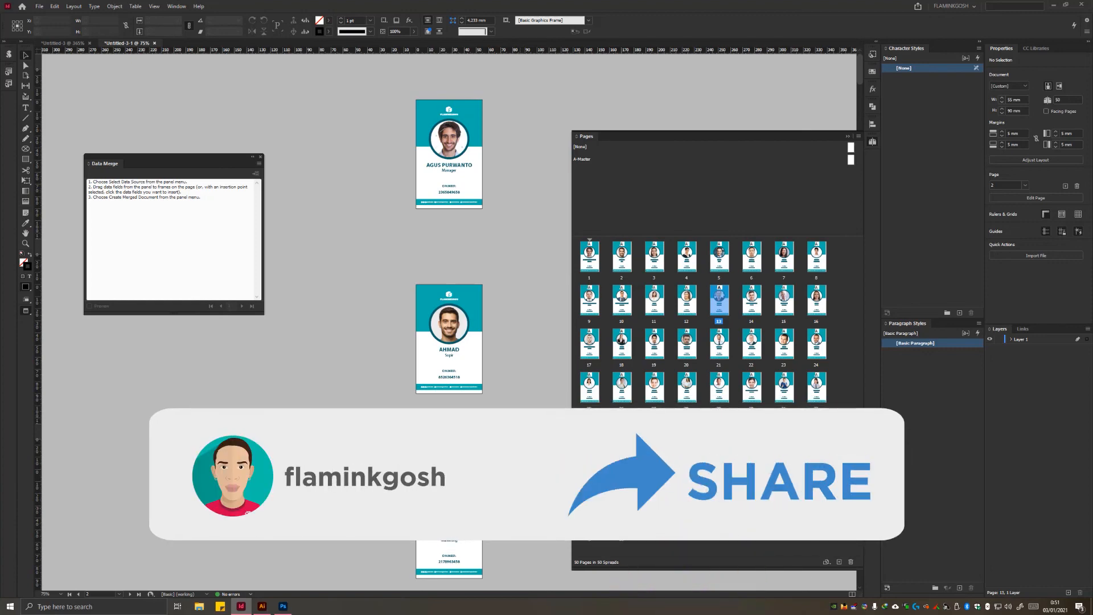
pyautogui.scroll(-15, 449, 319)
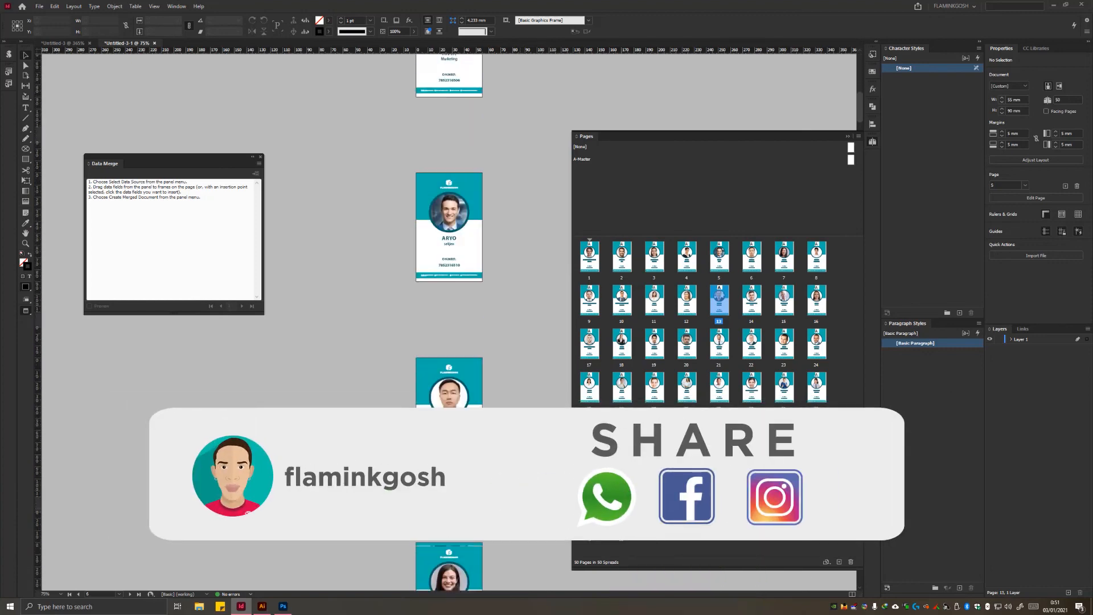
pyautogui.scroll(-15, 521, 511)
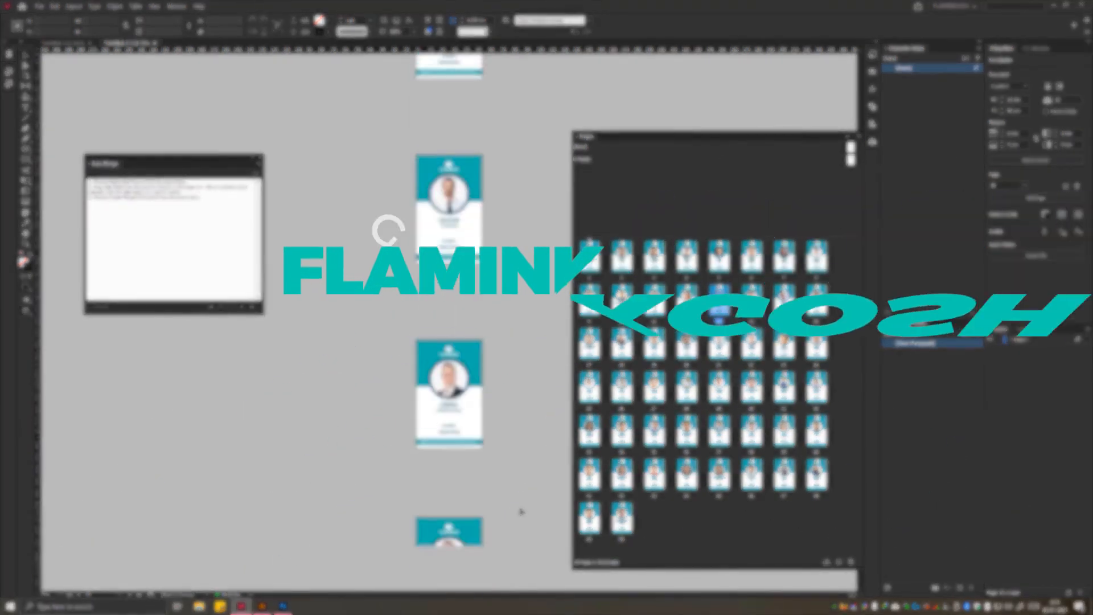
pyautogui.scroll(-15, 521, 512)
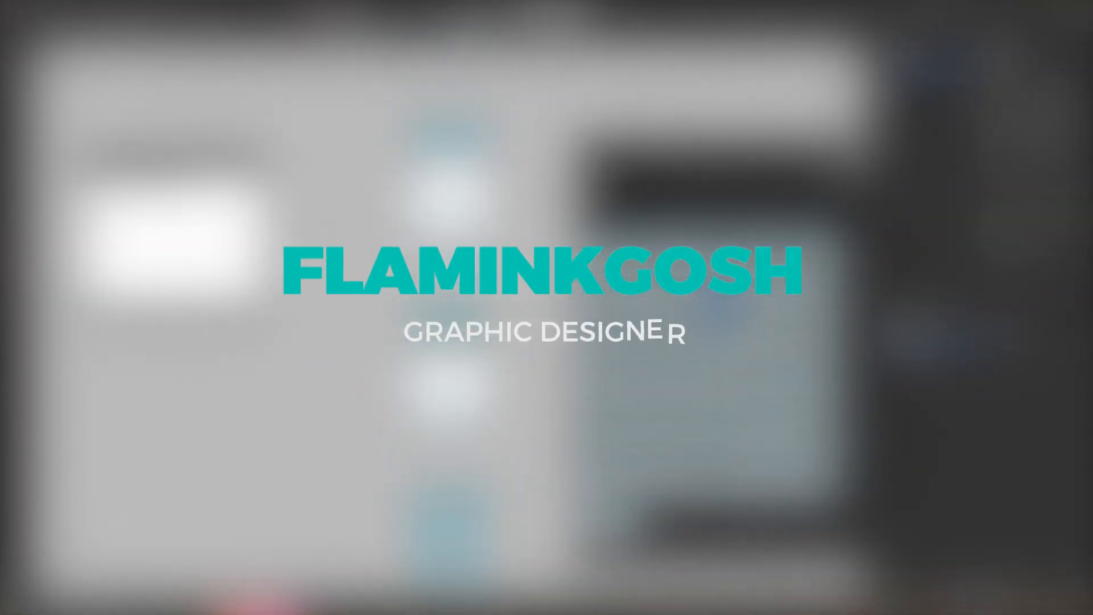